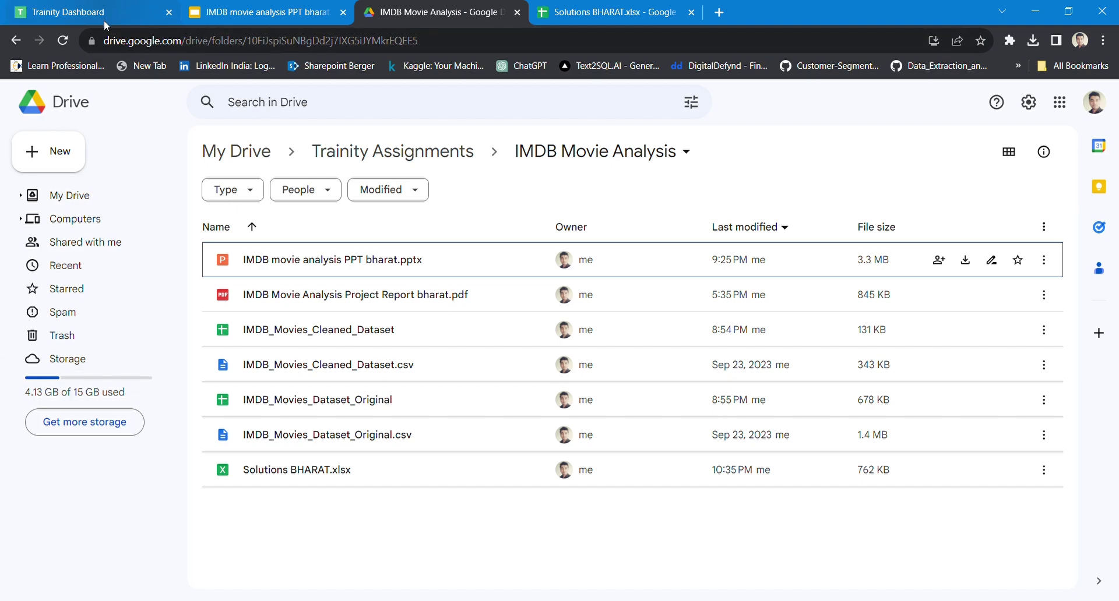
- Return to the Trainity dashboard and scroll down to the IMDB Movie Analysis project
left_click(90, 11)
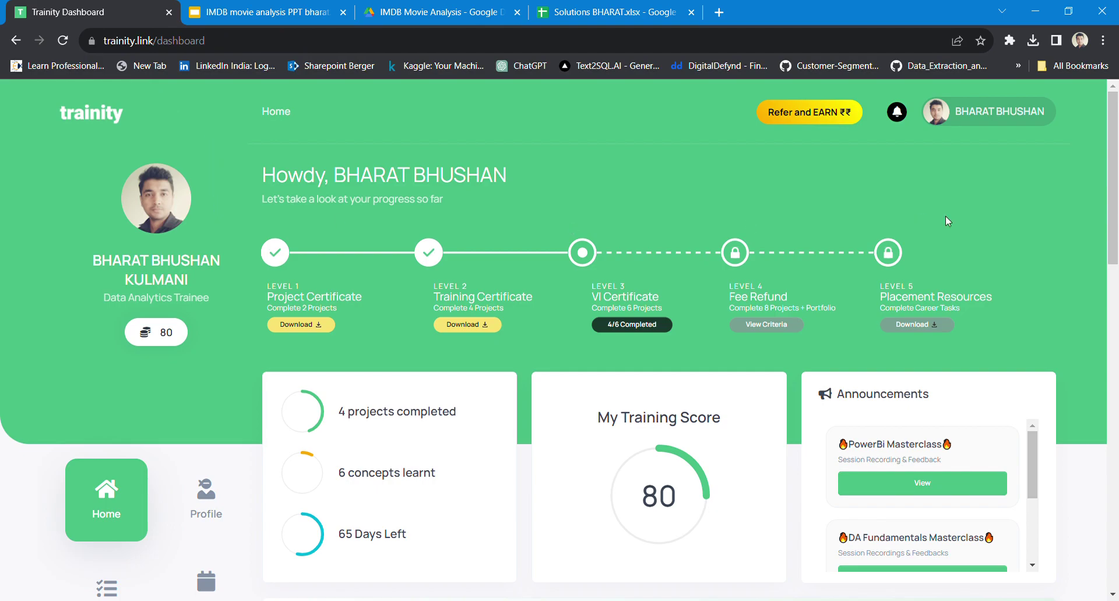
scroll(1113, 200, "down", 2)
scroll(1113, 200, "down", 9)
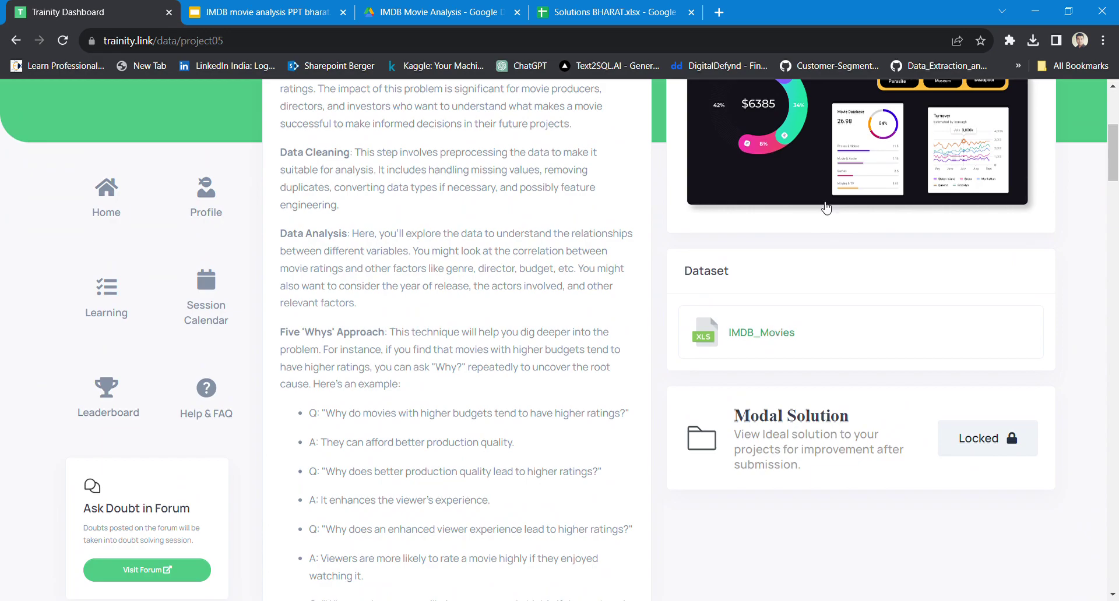
- Preview IMDB_Movies_Dataset_Original.csv from the IMDB Movie Analysis Drive folder, then close the preview
left_click(571, 7)
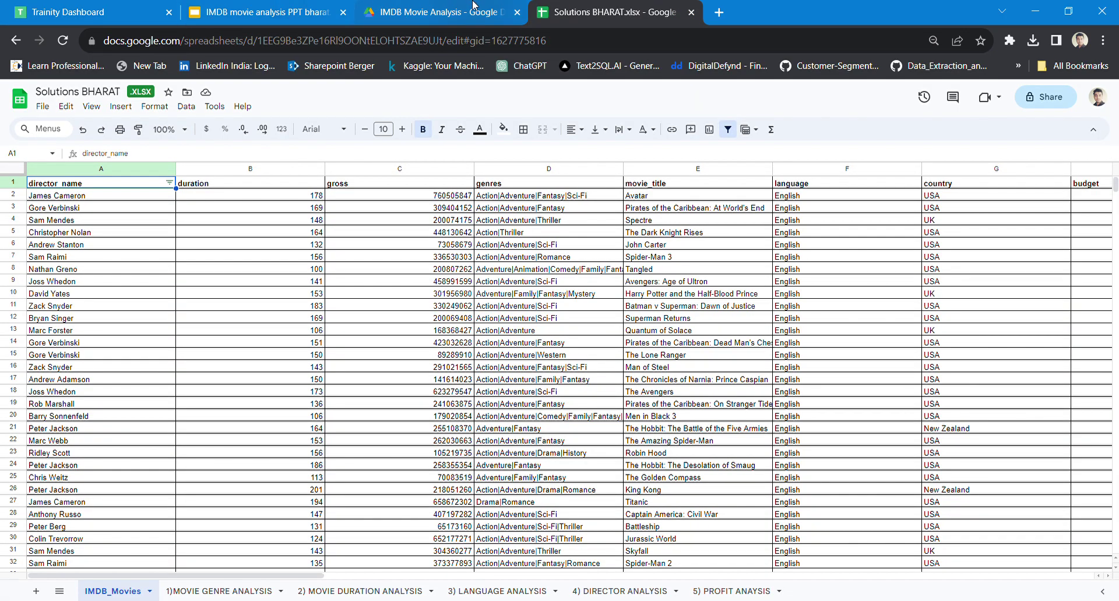
left_click(408, 11)
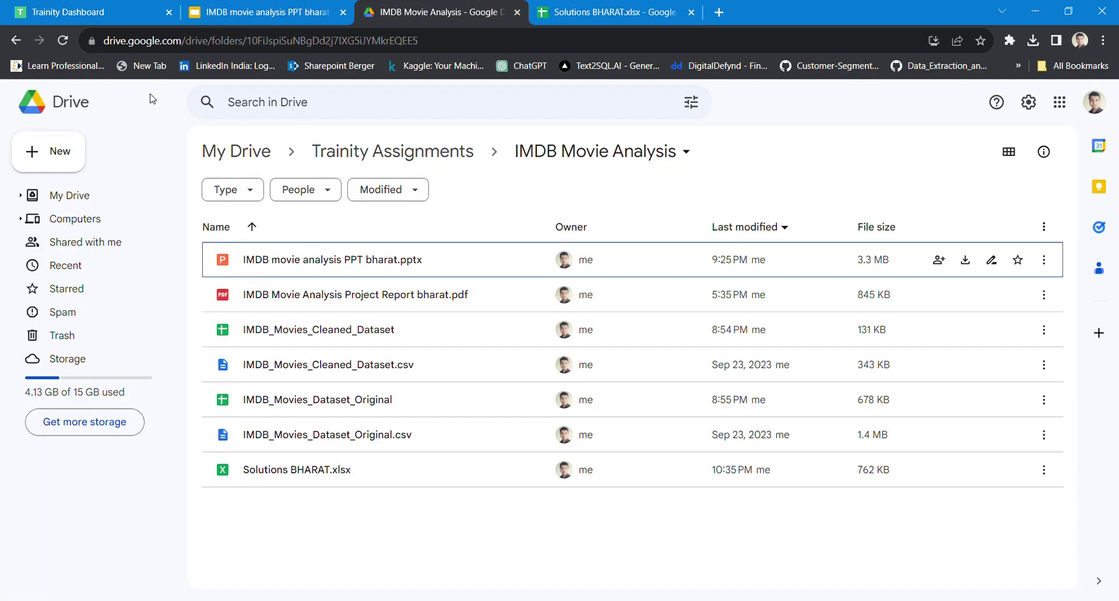
double_click(335, 439)
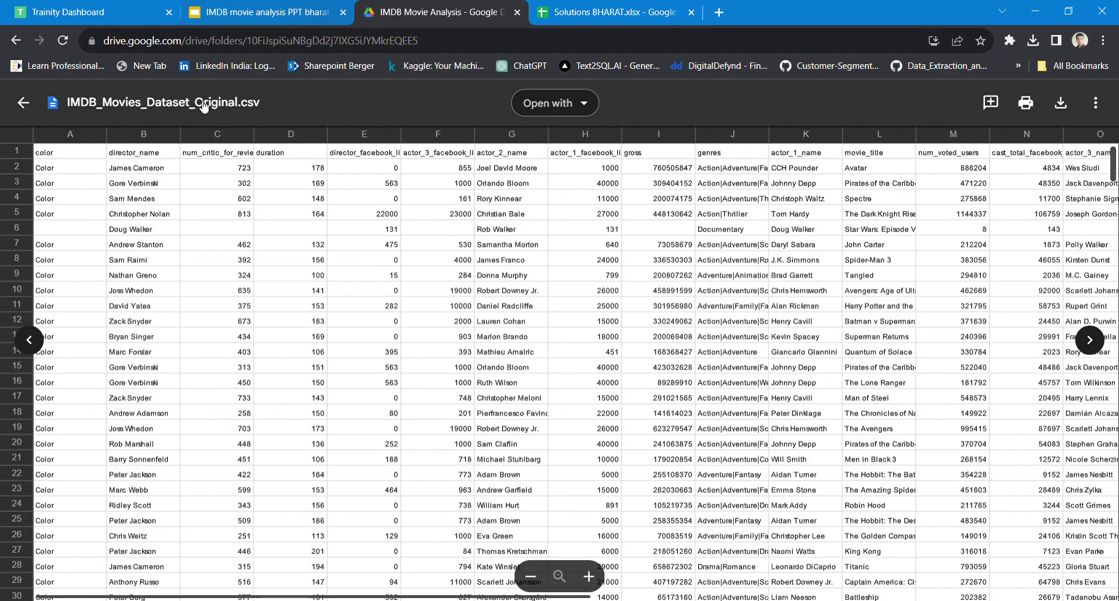
left_click(24, 104)
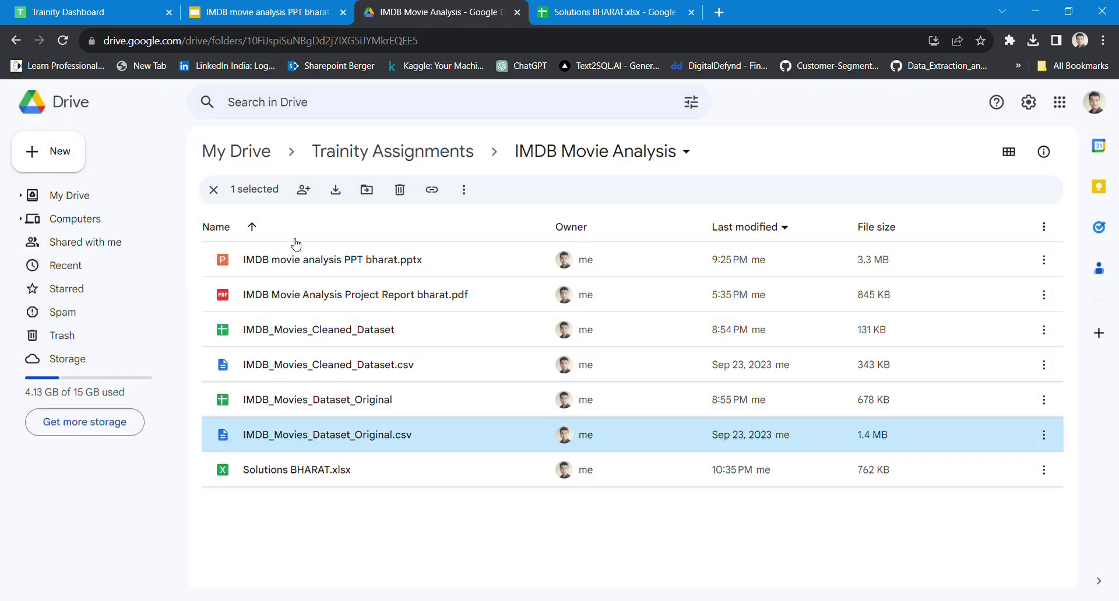
double_click(325, 295)
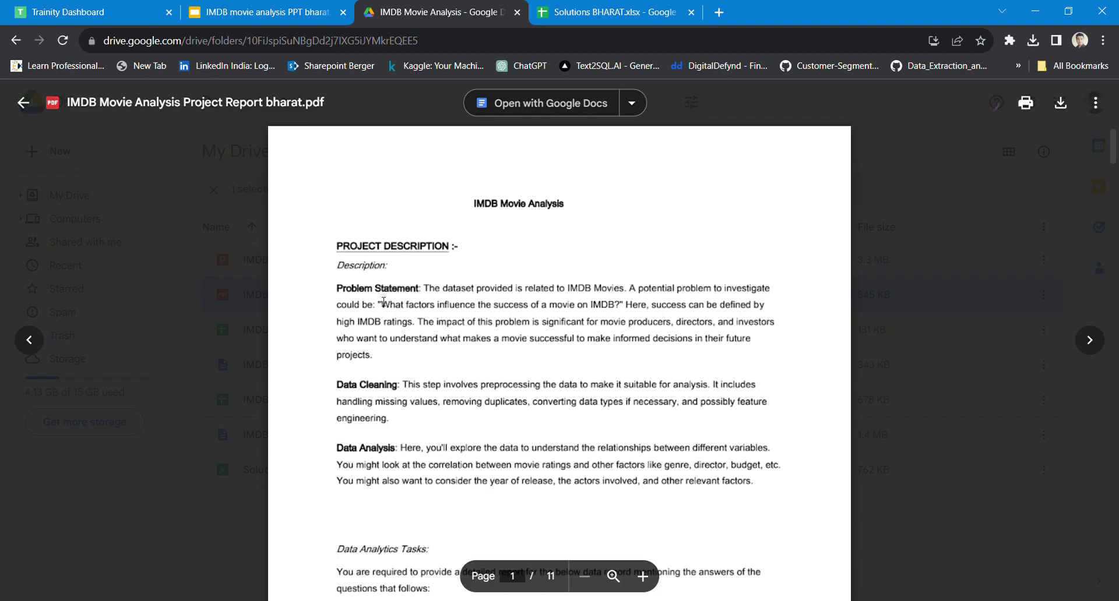
left_click_drag(514, 290, 442, 289)
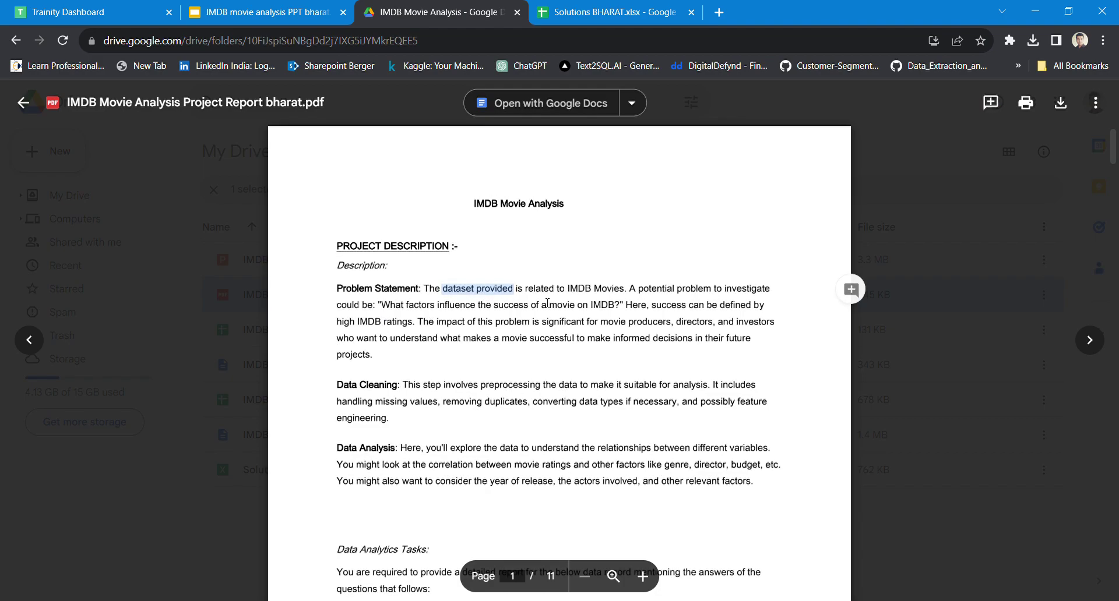
left_click(441, 300)
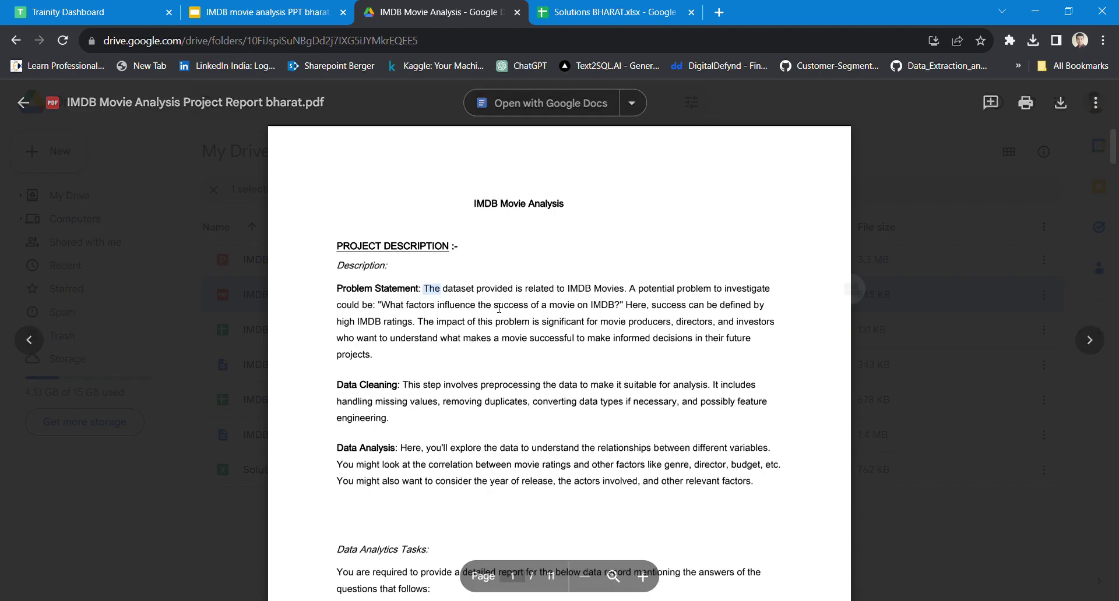
left_click_drag(424, 290, 624, 309)
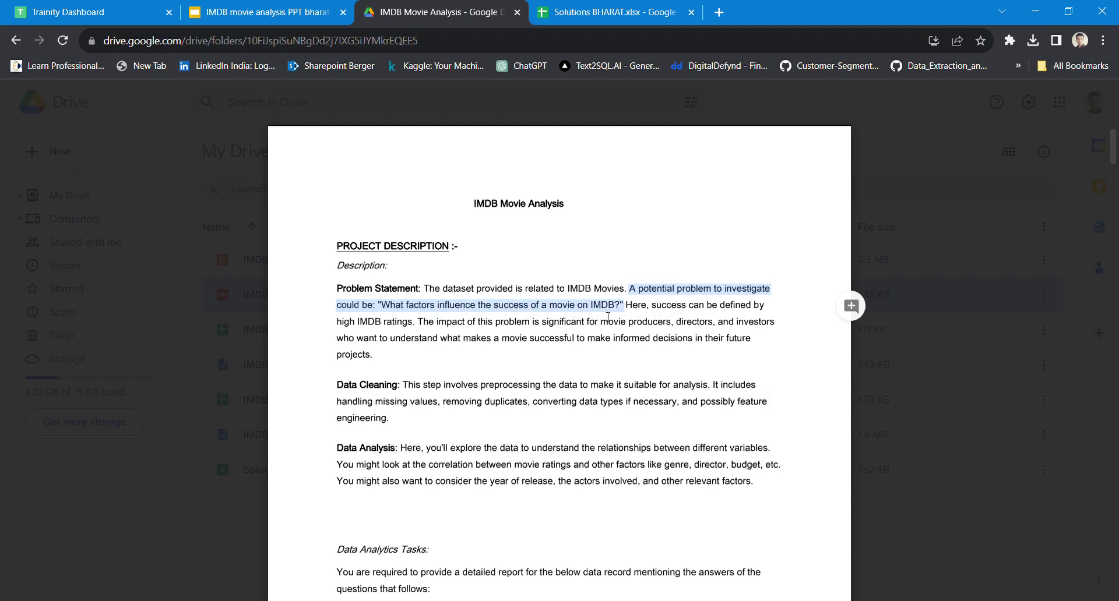
double_click(662, 310)
left_click_drag(663, 310, 638, 308)
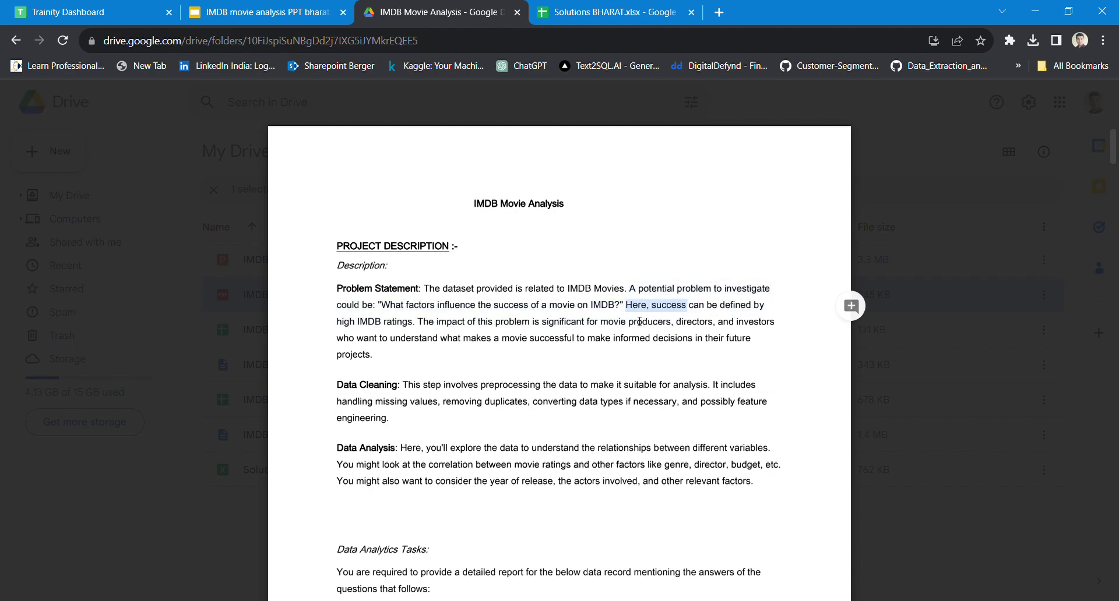
double_click(429, 324)
left_click_drag(429, 324, 573, 333)
left_click(473, 334)
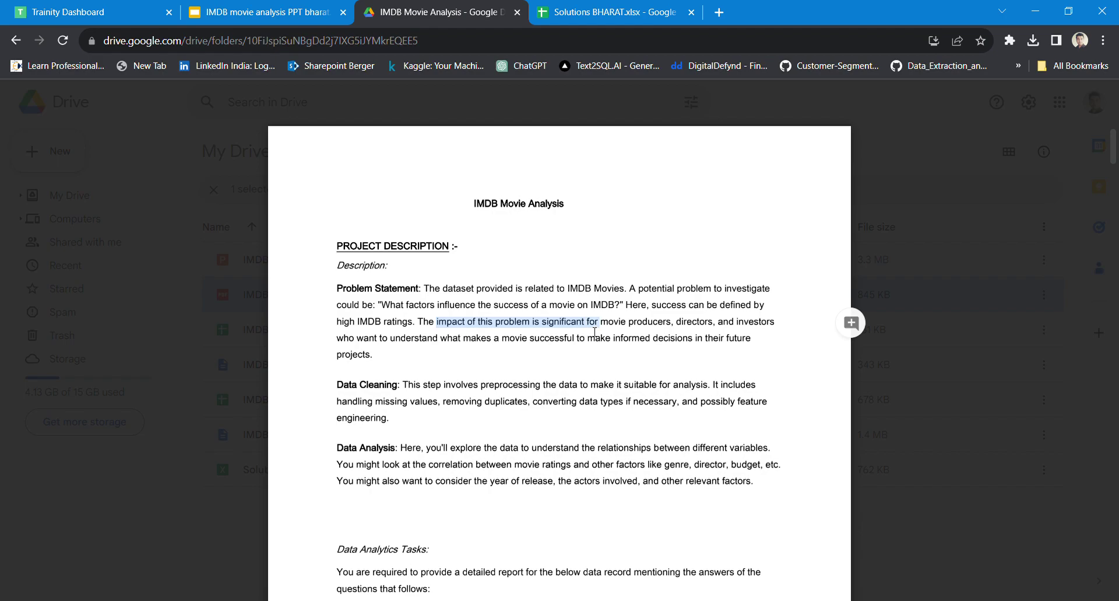
left_click_drag(602, 325, 726, 337)
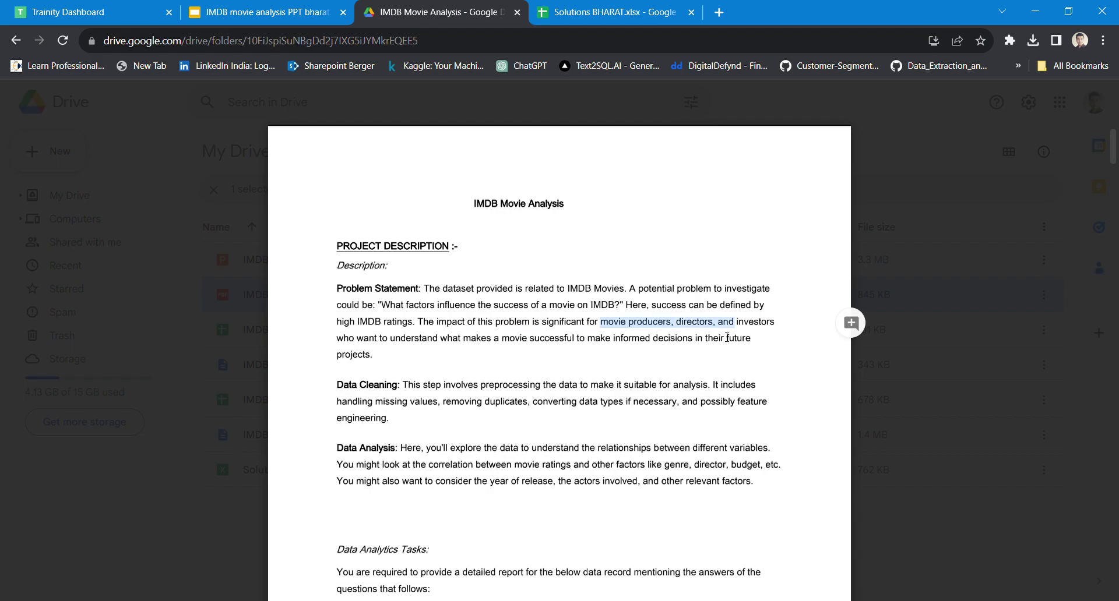
left_click(521, 359)
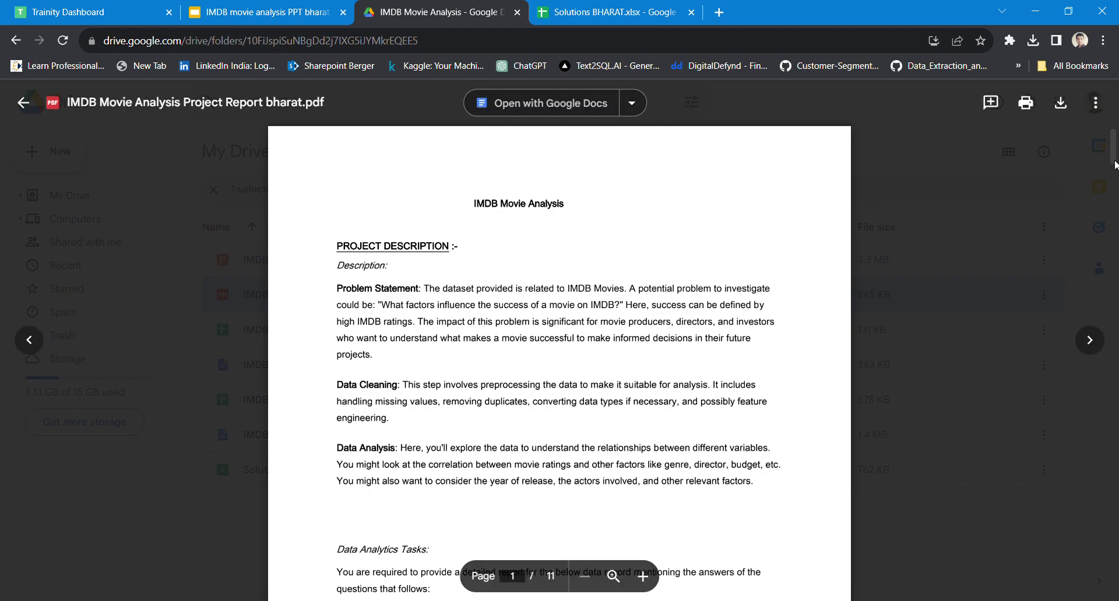
- Scroll the report to the Movie Genre Analysis task and highlight its heading while reading
scroll(1115, 169, "down", 2)
scroll(1115, 169, "down", 3)
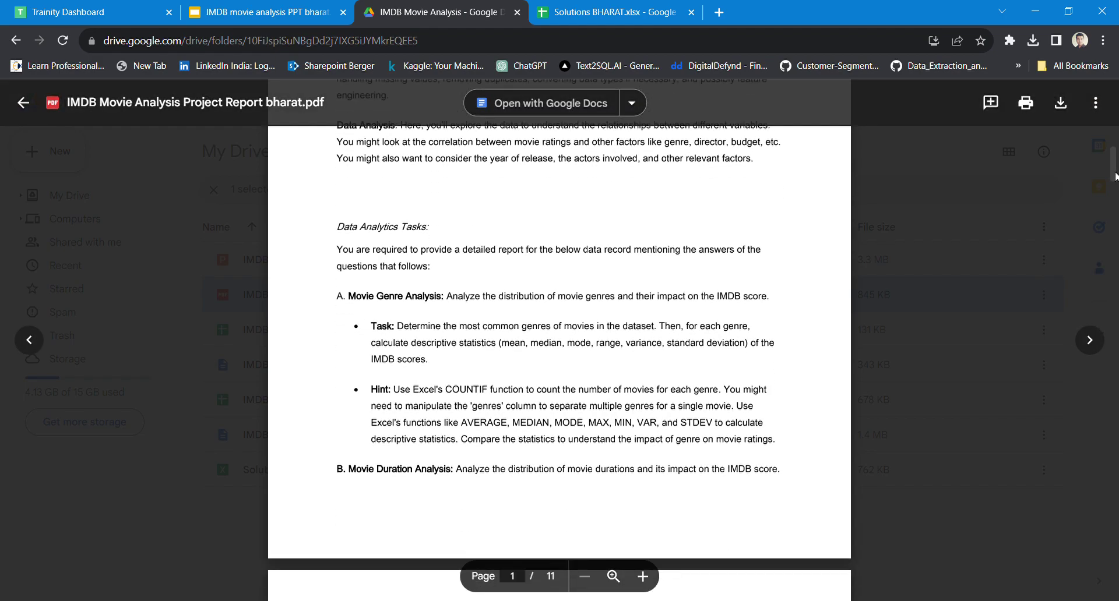
double_click(425, 296)
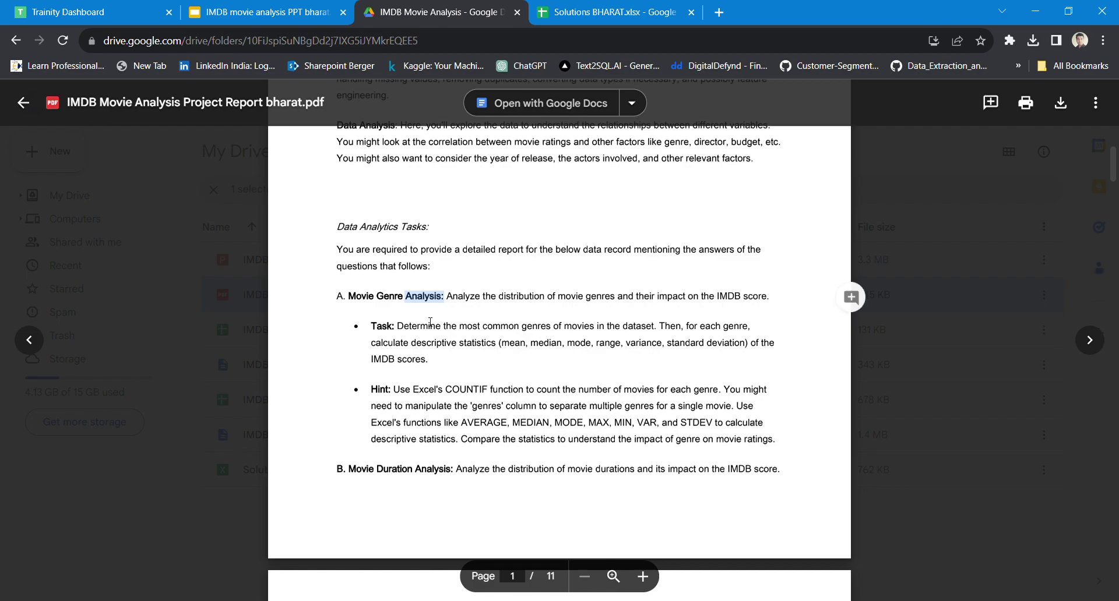
double_click(430, 324)
left_click_drag(337, 296, 442, 306)
left_click(389, 308)
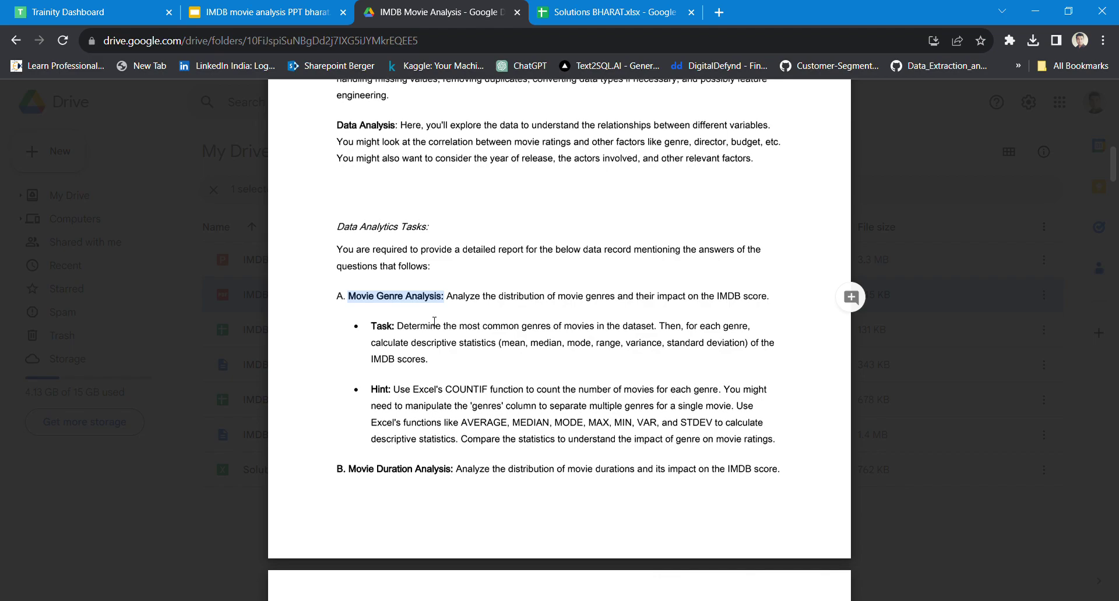
left_click(434, 322)
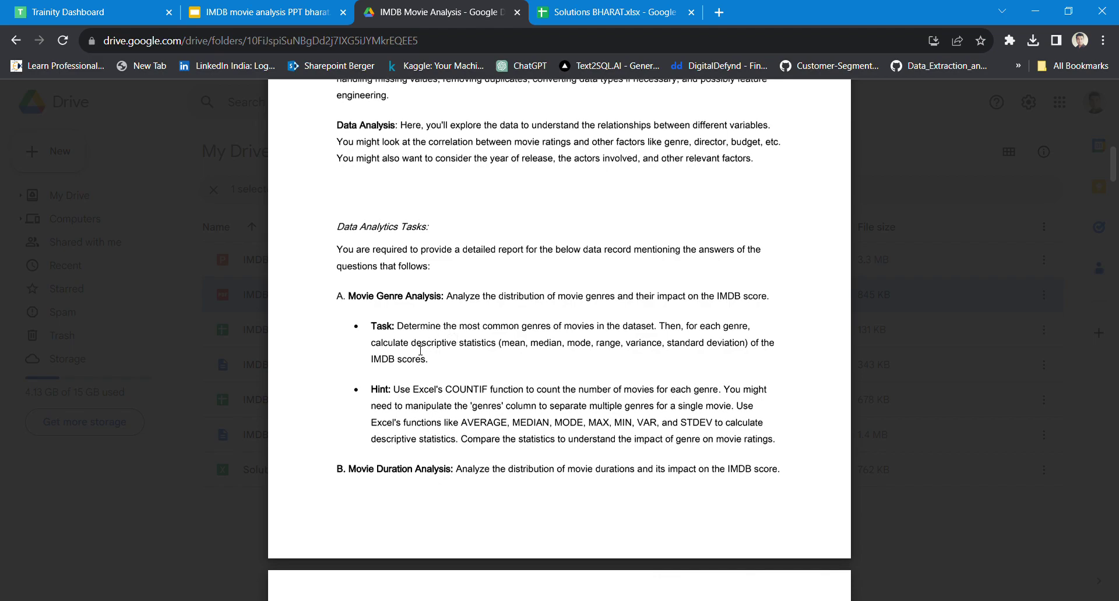
- Highlight 'descriptive statistics' in the genre task, then scroll on toward Movie Duration Analysis
left_click_drag(411, 349, 497, 349)
left_click(524, 360)
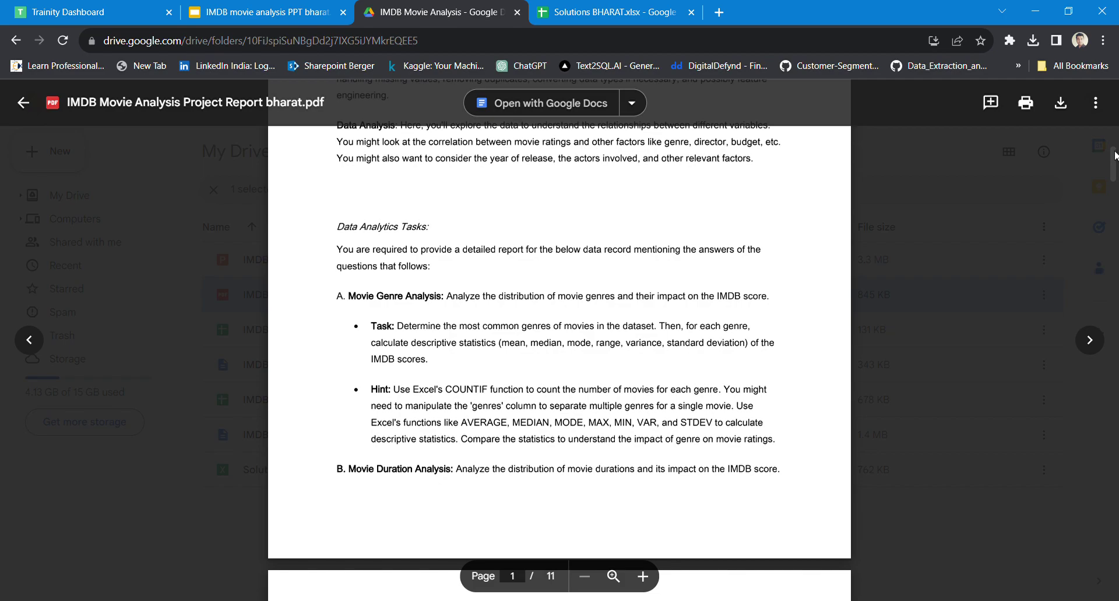
scroll(1114, 165, "down", 1)
left_click_drag(1114, 165, 1114, 174)
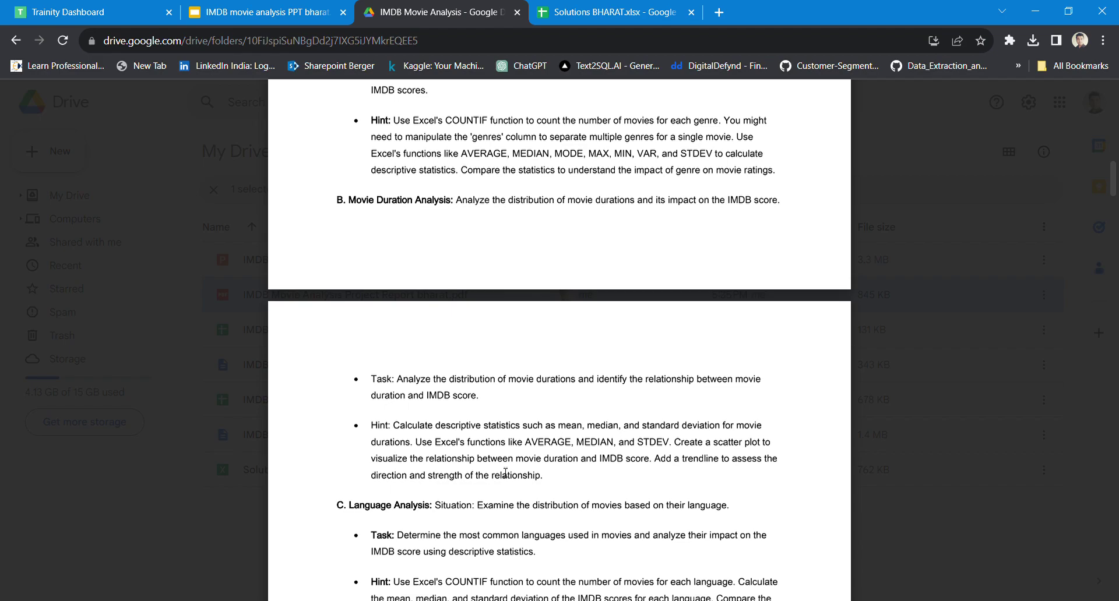
- Highlight the 'Language Analysis:' heading, then scroll further down the report
double_click(357, 511)
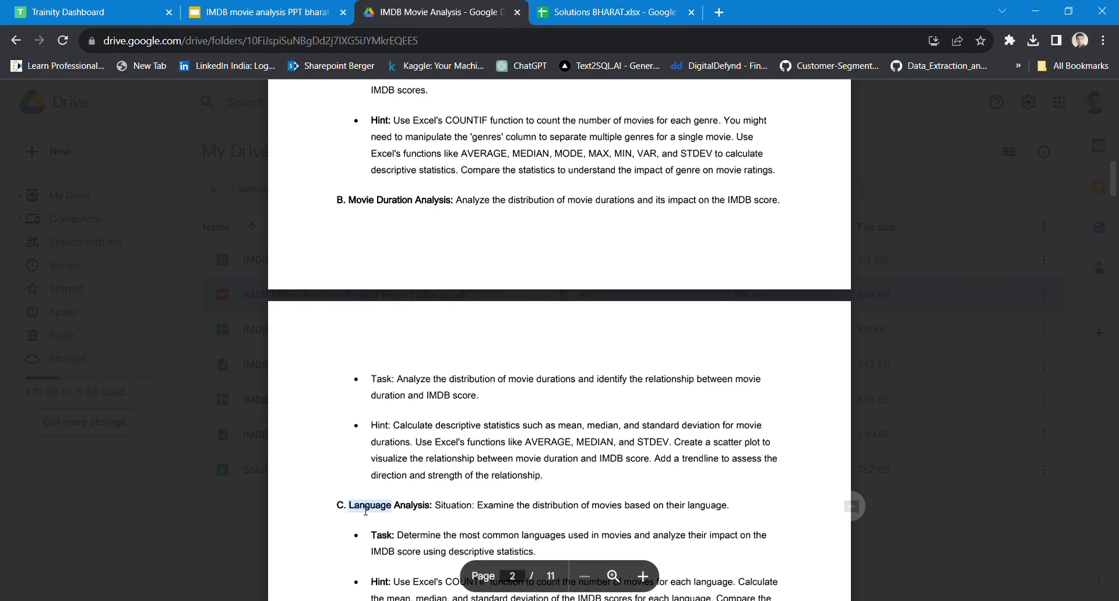
left_click_drag(383, 513, 423, 518)
left_click(567, 508)
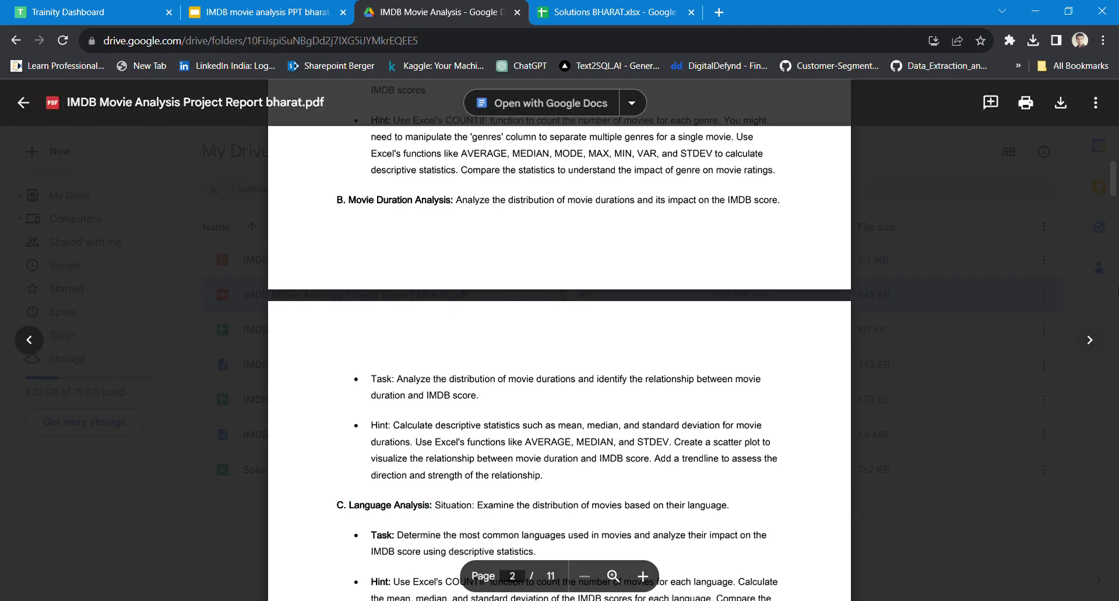
left_click_drag(1114, 186, 1114, 199)
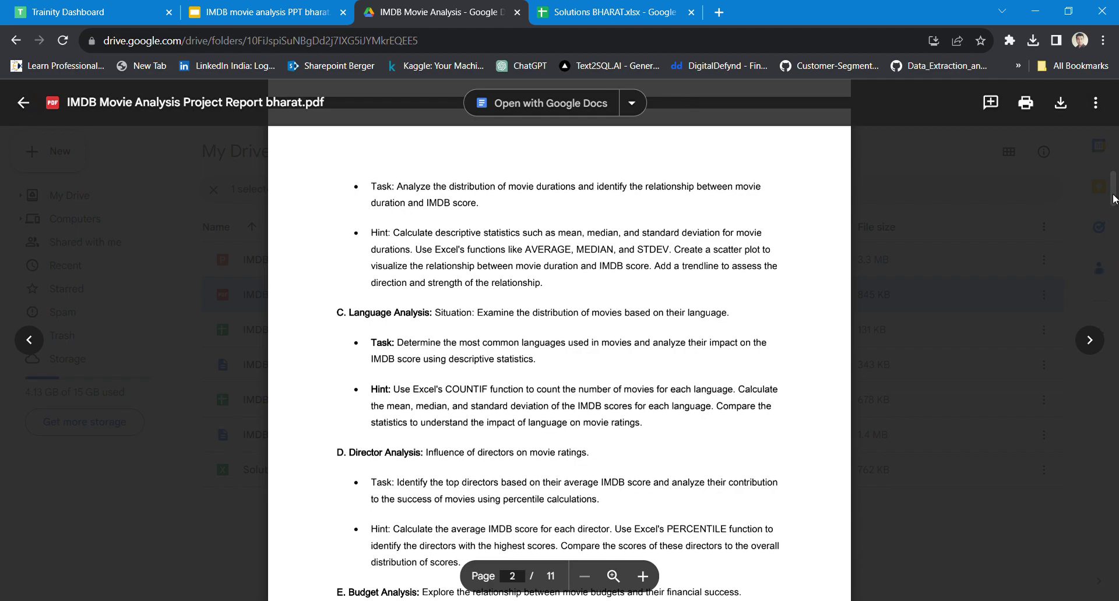
left_click_drag(1113, 198, 1114, 206)
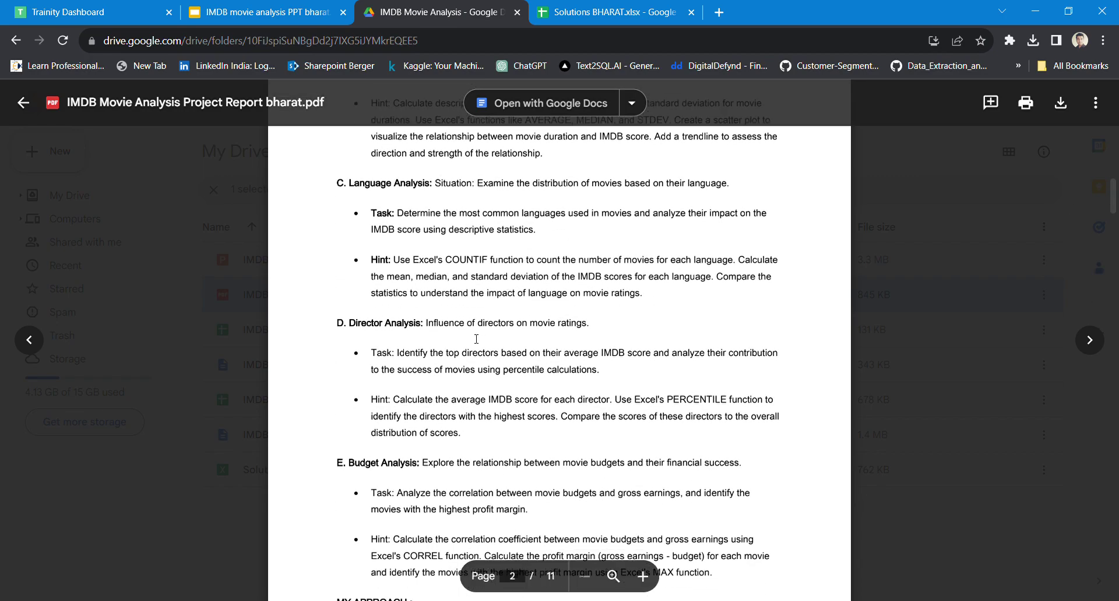
- Read the director-influence task and its score hint, then scroll to Budget Analysis
left_click_drag(426, 324, 479, 329)
double_click(526, 330)
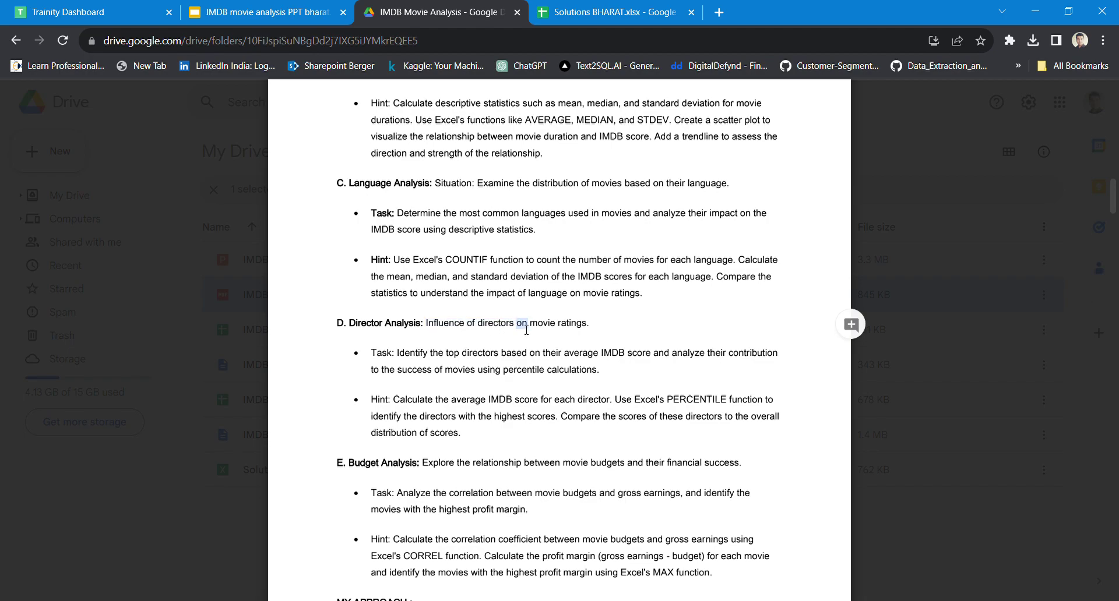
double_click(522, 408)
left_click(650, 416)
double_click(420, 416)
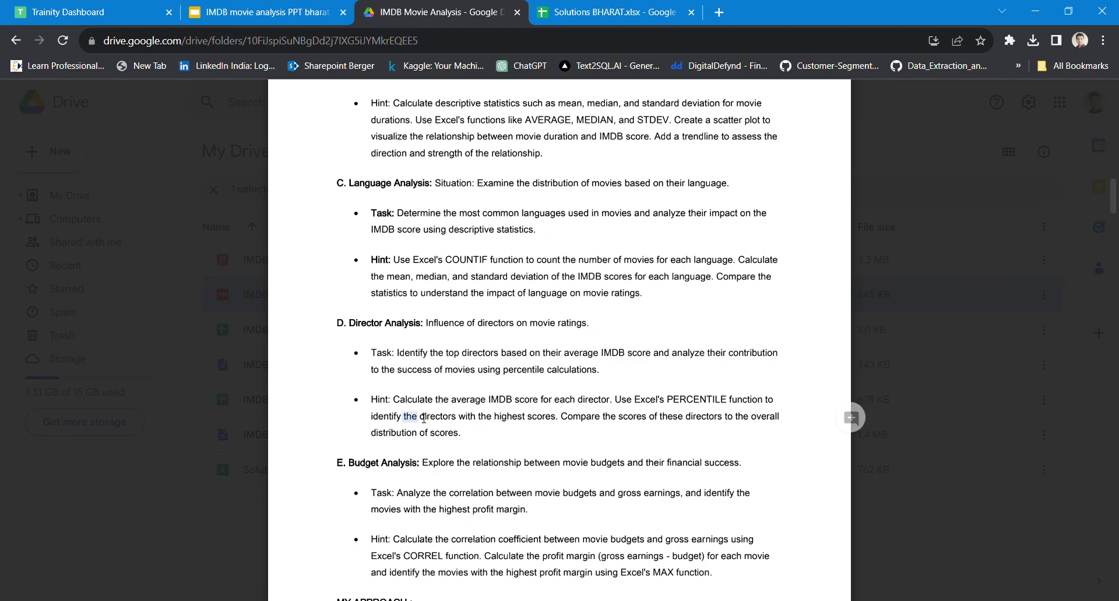
left_click(423, 417)
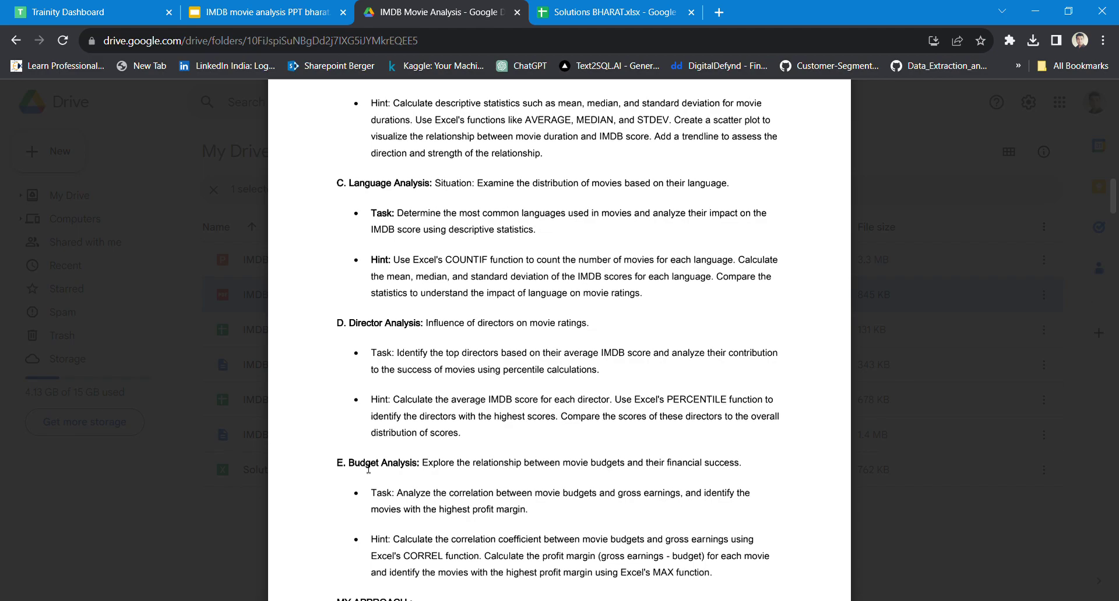
left_click_drag(1114, 197, 1115, 212)
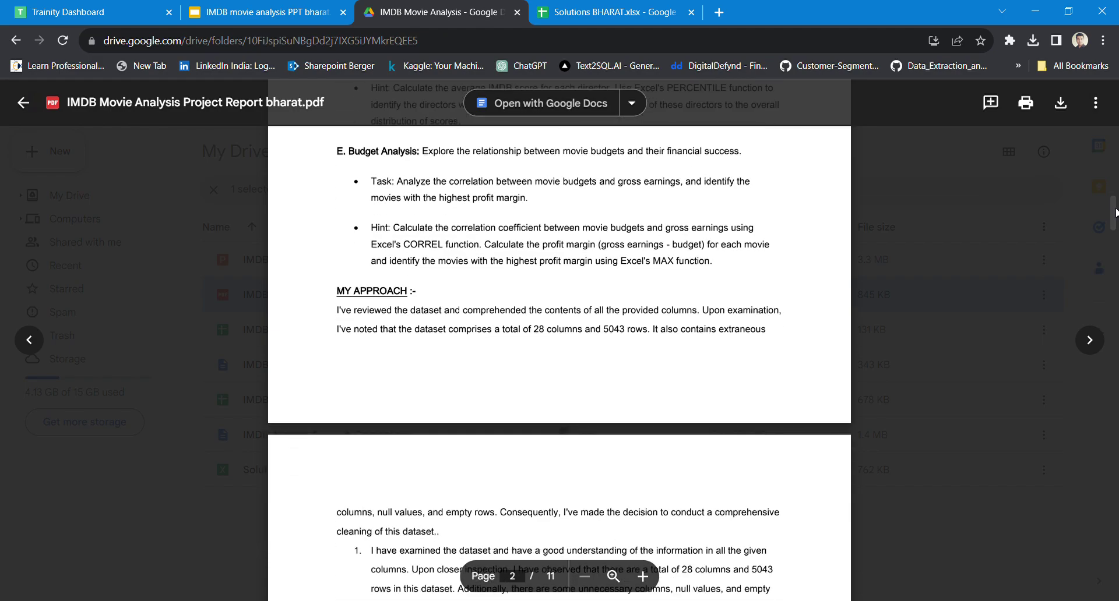
- Scroll to the report's data-cleaning steps, then bring up the Solutions BHARAT.xlsx workbook
scroll(1115, 213, "down", 5)
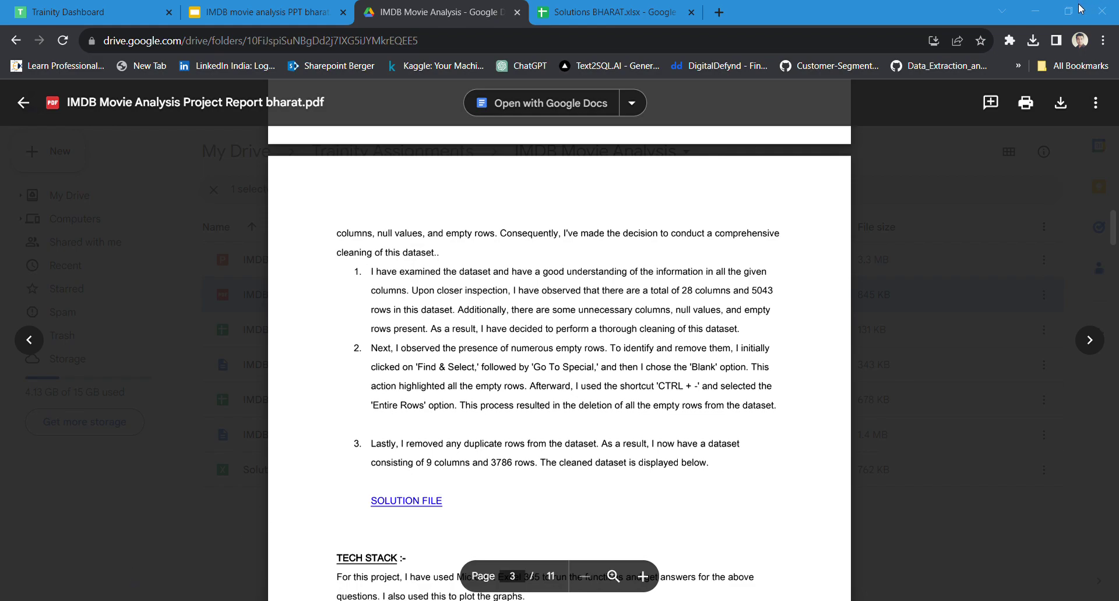
left_click(575, 8)
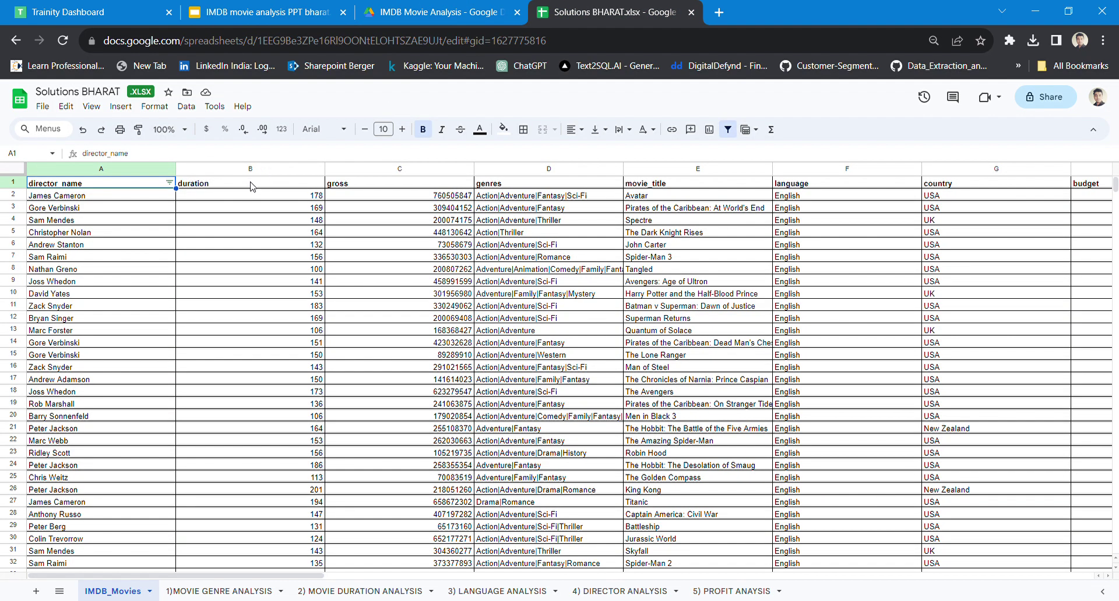
- Select the first movie's record in row 2 of IMDB_Movies, starting from the director in A2
left_click(83, 199)
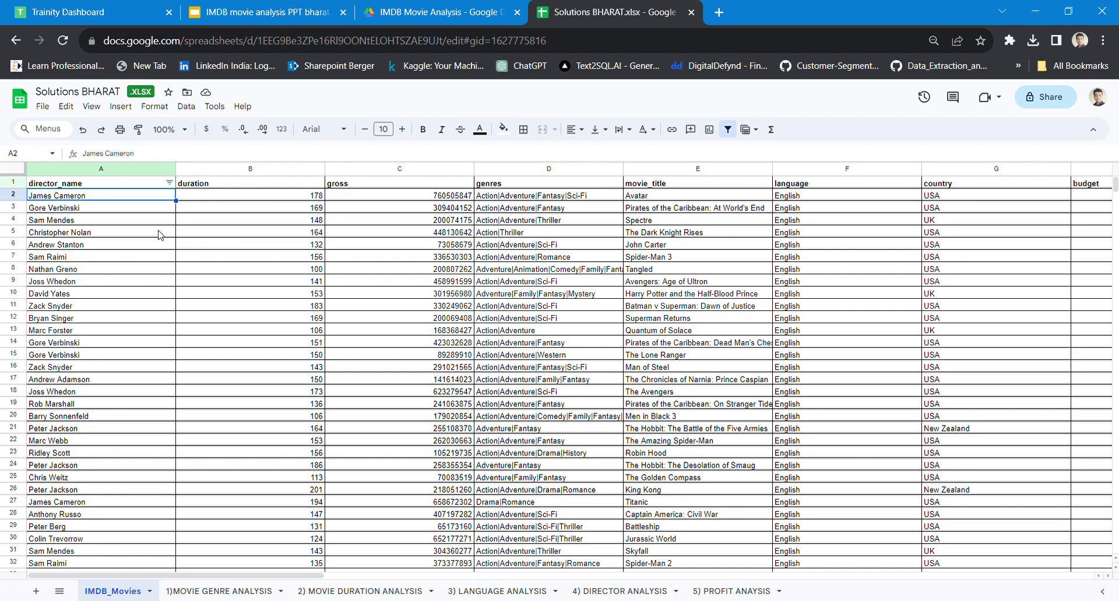
key("shift+Right")
key("shift+Right")
key("shift+Right")
key("shift+Right")
key("shift+Right")
key("shift+Right")
key("shift+Right")
key("shift+Right")
key("shift+Right")
key("shift+Right")
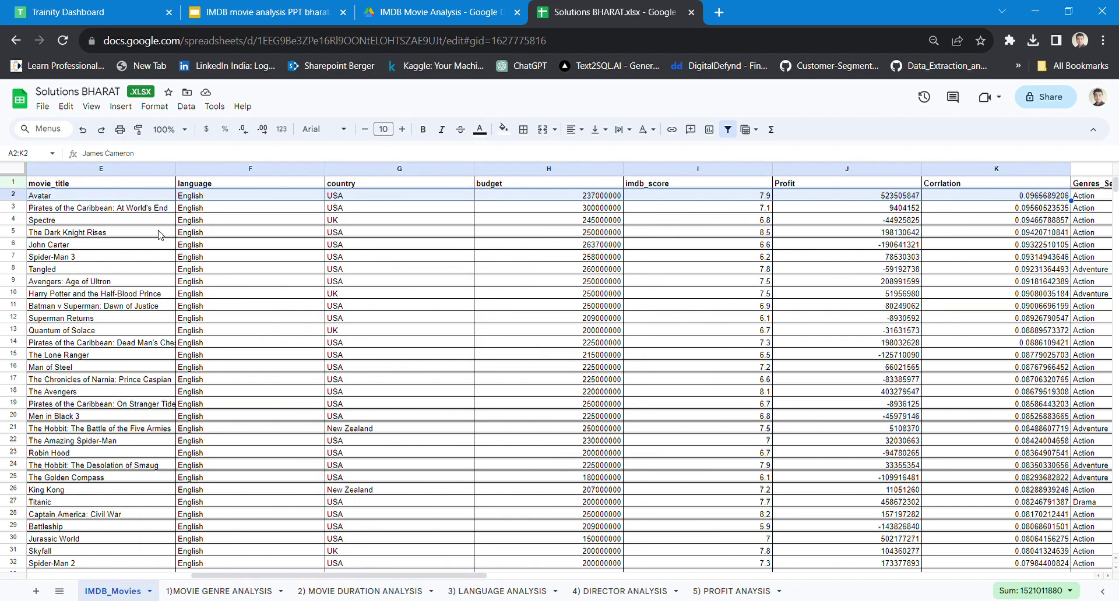
key("shift+Right")
key("shift+Right")
key("shift+Right")
key("shift+Left")
key("shift+Left")
key("shift+Left")
key("shift+Left")
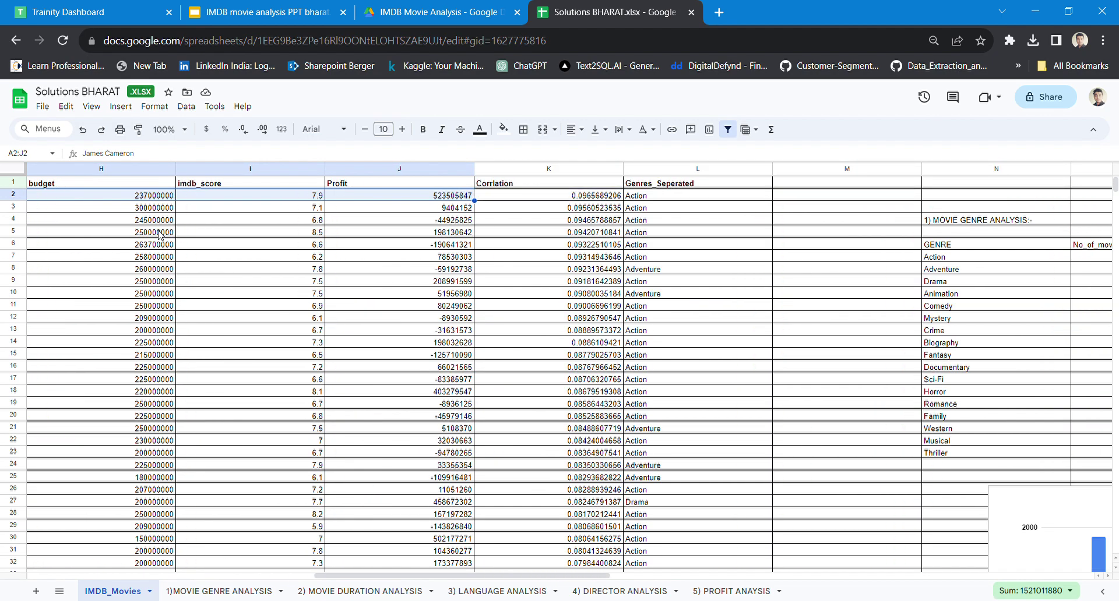
key("shift+Left")
key("shift+Left")
key("shift+Left")
key("shift+Left")
key("shift+Left")
key("shift+Left")
key("shift+Left")
key("shift+Left")
key("shift+Left")
key("Right")
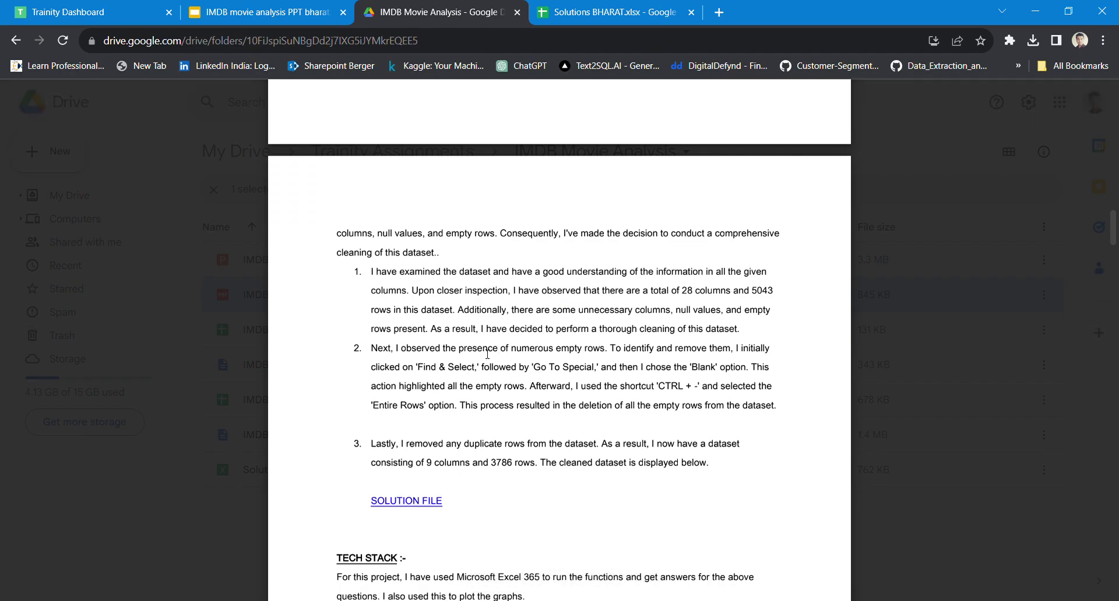
- Step across row 2 through the genres, budget and column N, then return to A2
left_click(603, 8)
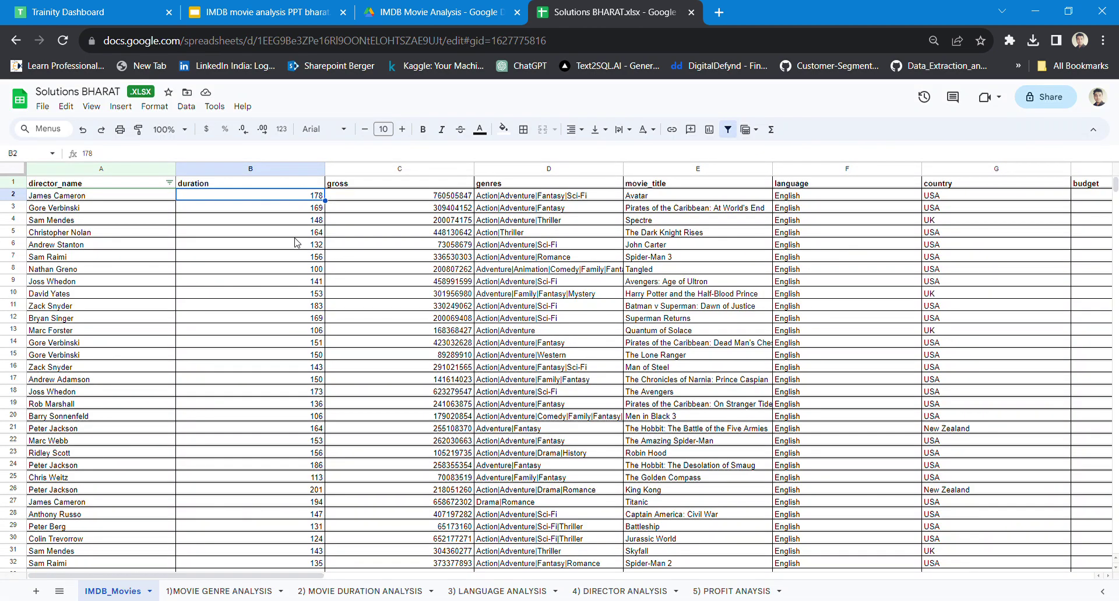
key("Right")
key("Right")
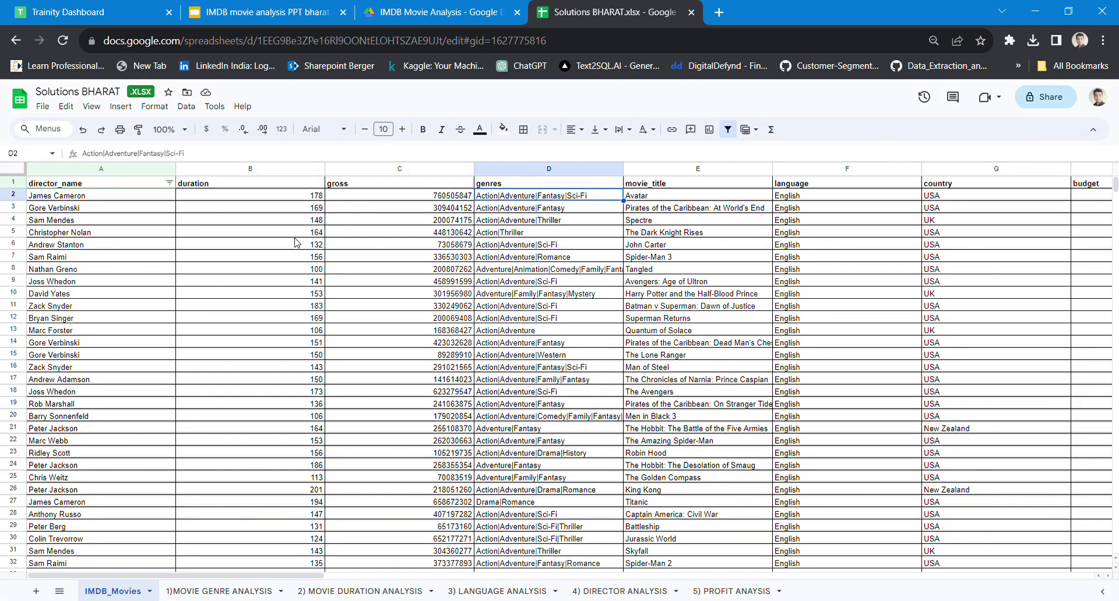
key("Right")
key("Right")
key("Right")
key("Right")
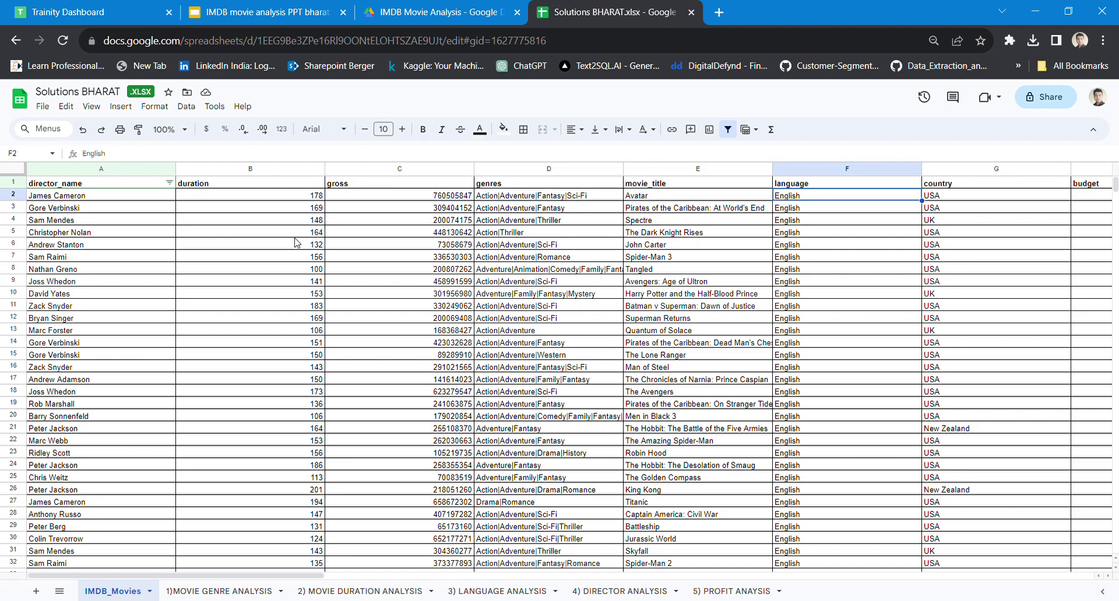
key("Right")
key("Right")
key("Right")
key("Right")
key("Right")
key("Right")
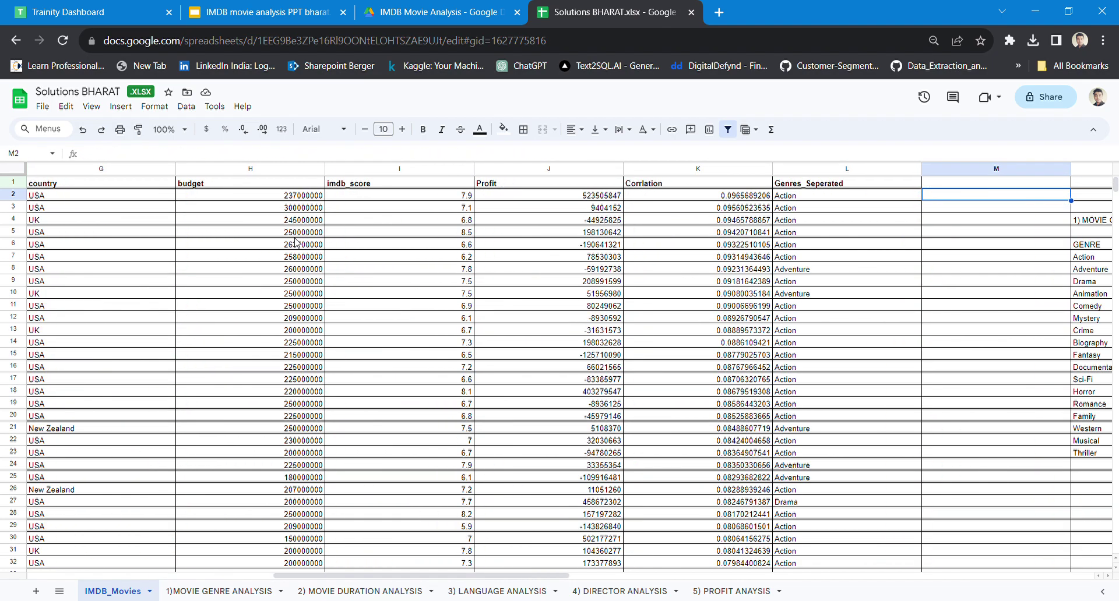
key("Right")
key("Left")
key("Left")
key("Home")
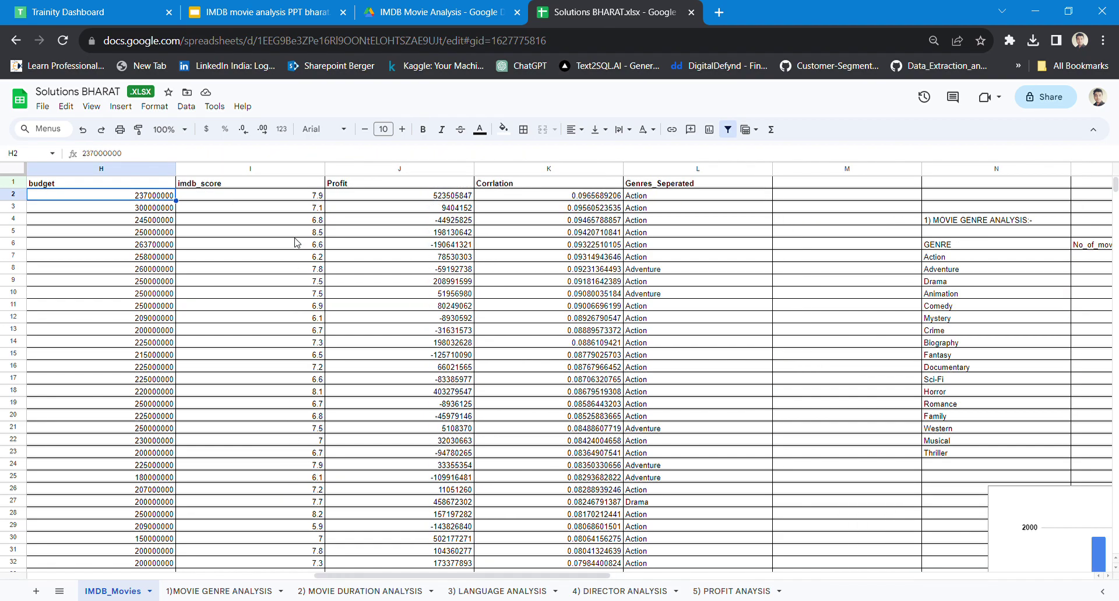
- Glance at the report PDF, then open the 1)MOVIE GENRE ANALYSIS sheet
left_click(437, 12)
left_click(547, 19)
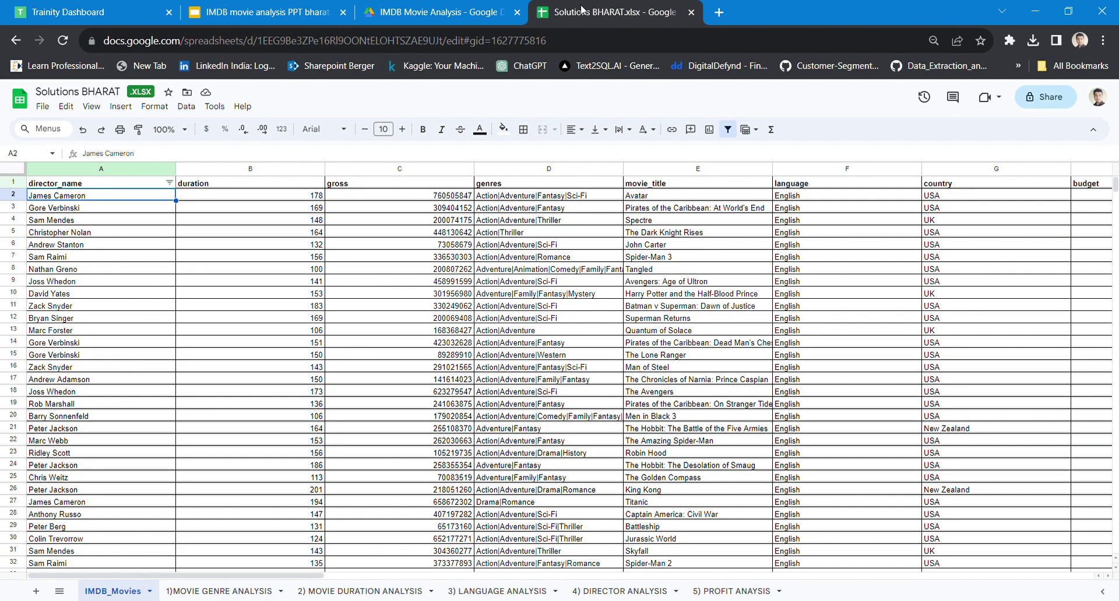
left_click(240, 590)
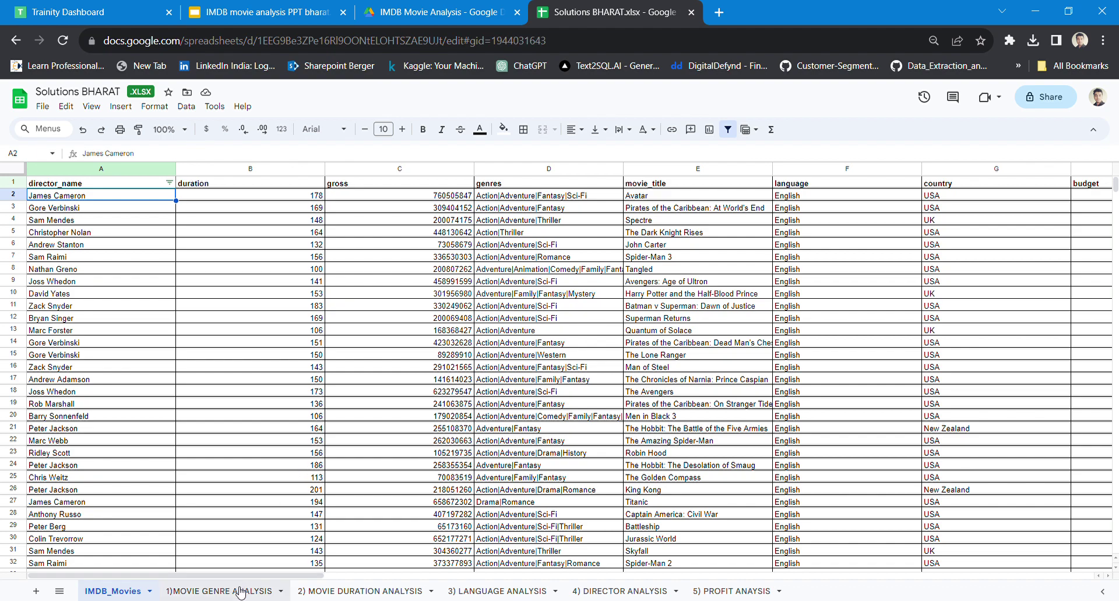
left_click(75, 201)
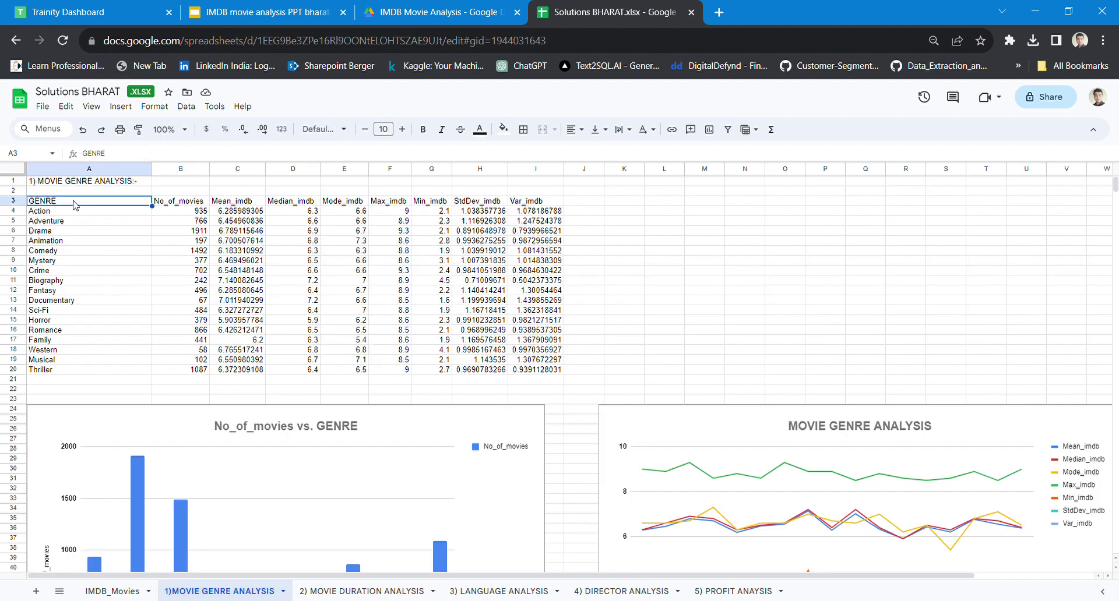
left_click_drag(75, 181, 76, 201)
left_click_drag(158, 253, 546, 360)
left_click(621, 322)
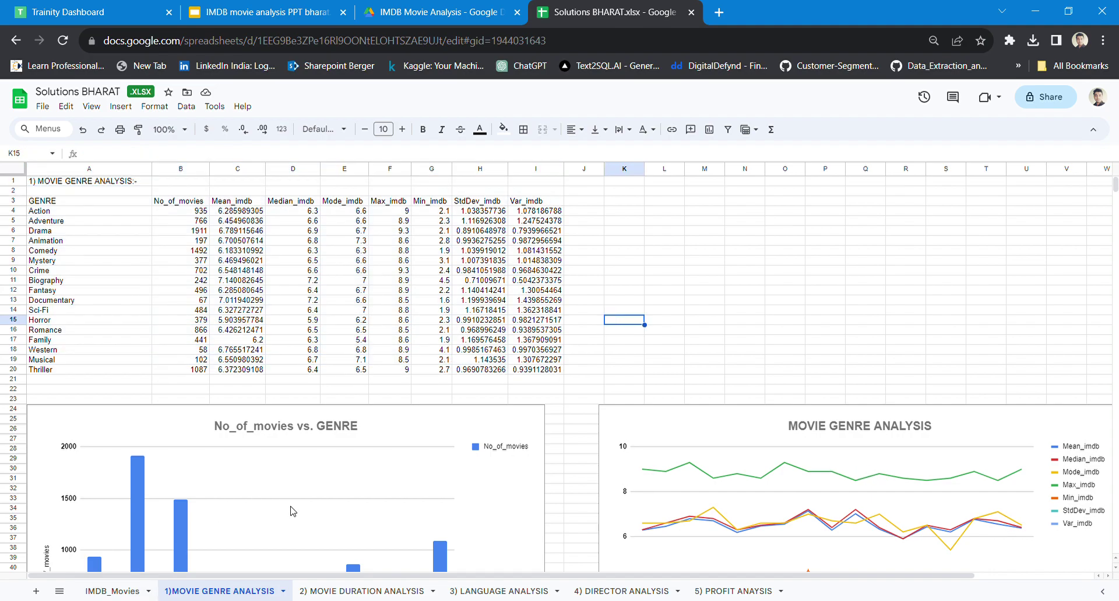
- On IMDB_Movies, inspect Adventure's COUNTIF, AVERAGEIF and MEDIAN formulas in O8, P8 and Q8
key("ctrl+shift+Page_Up")
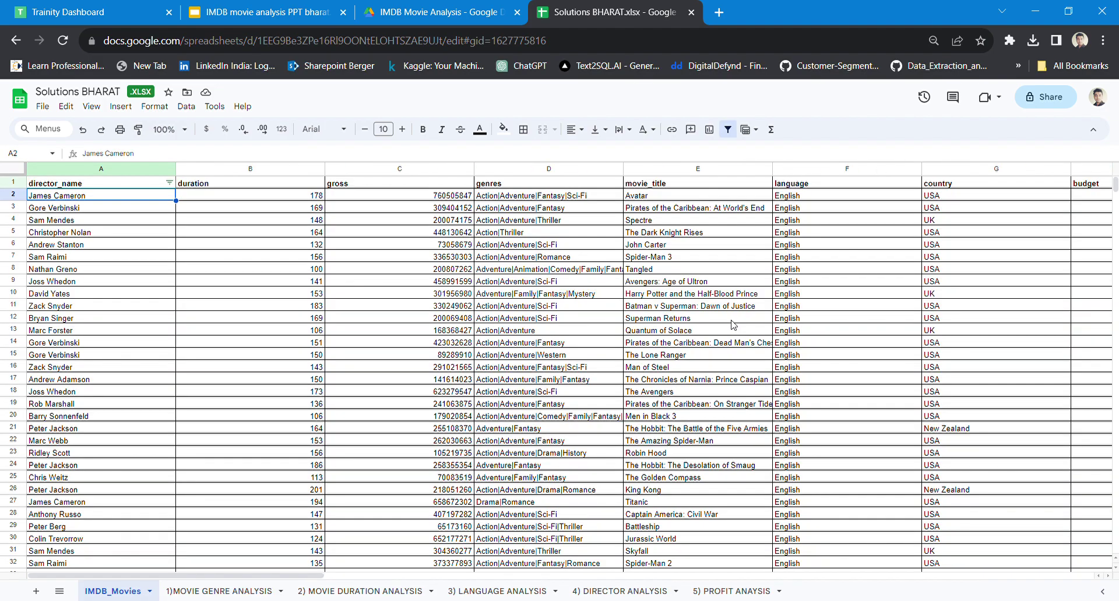
left_click(714, 274)
key("Right")
key("Right")
key("Right")
key("Right")
key("Right")
key("Right")
key("Right")
key("Right")
key("Right")
key("Right")
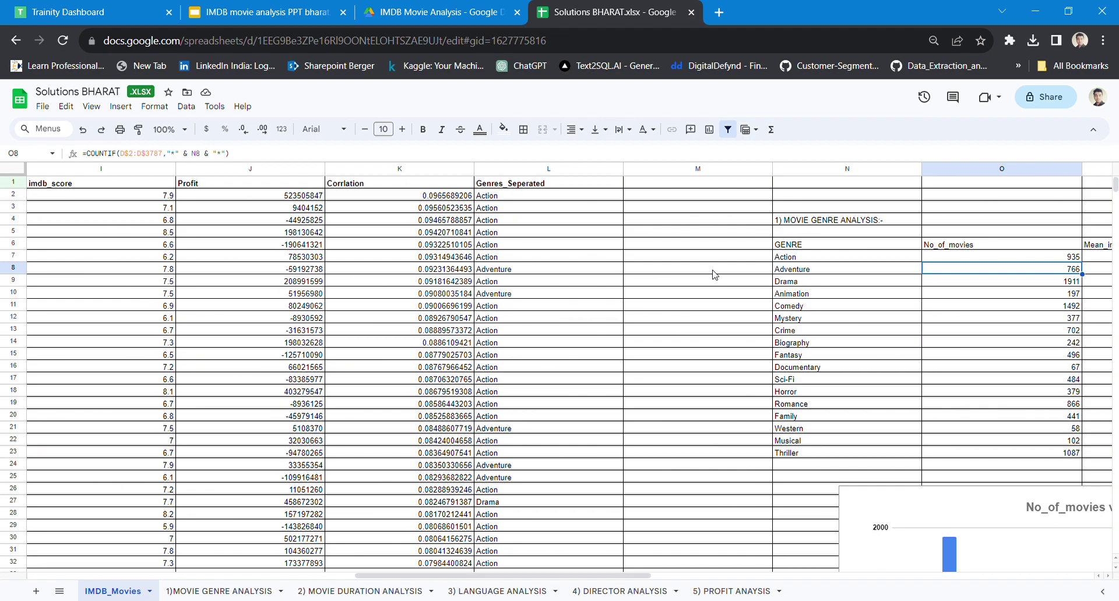
key("Right")
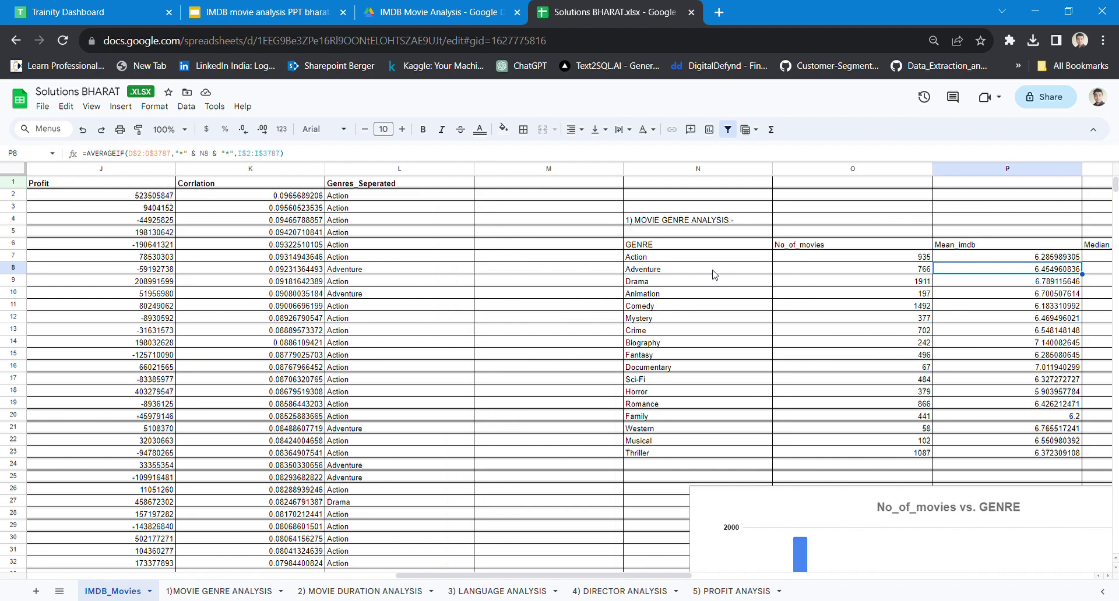
key("Right")
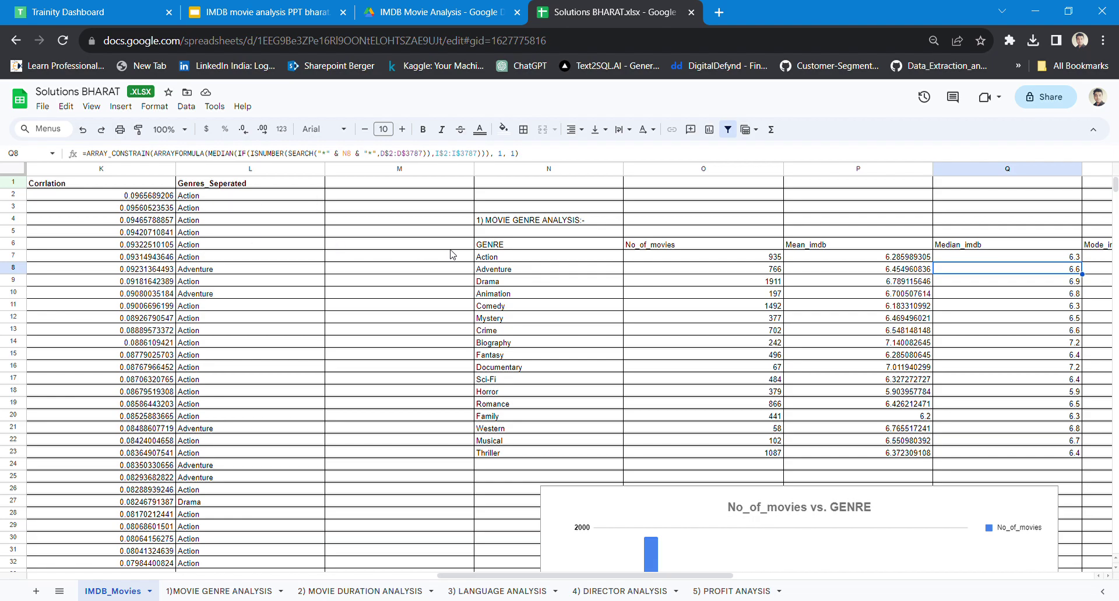
- Return to column A, then open 2) MOVIE DURATION ANALYSIS and select the Mean label
left_click(522, 270)
left_click(113, 226)
key("Left")
key("Left")
key("Left")
key("Left")
key("Left")
key("Left")
key("Left")
key("Left")
key("Left")
key("Left")
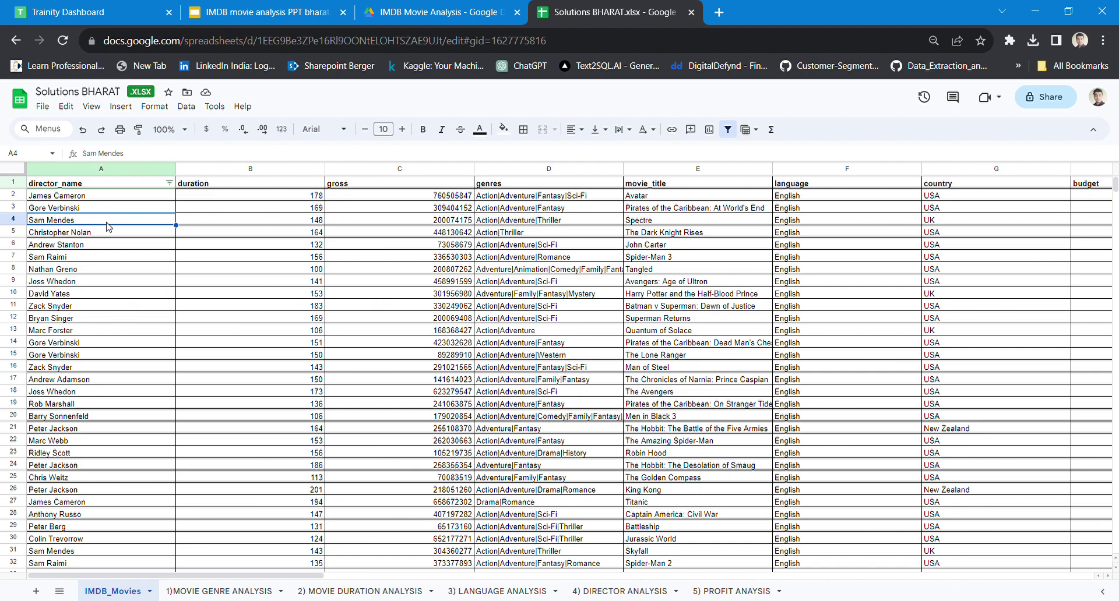
left_click(349, 590)
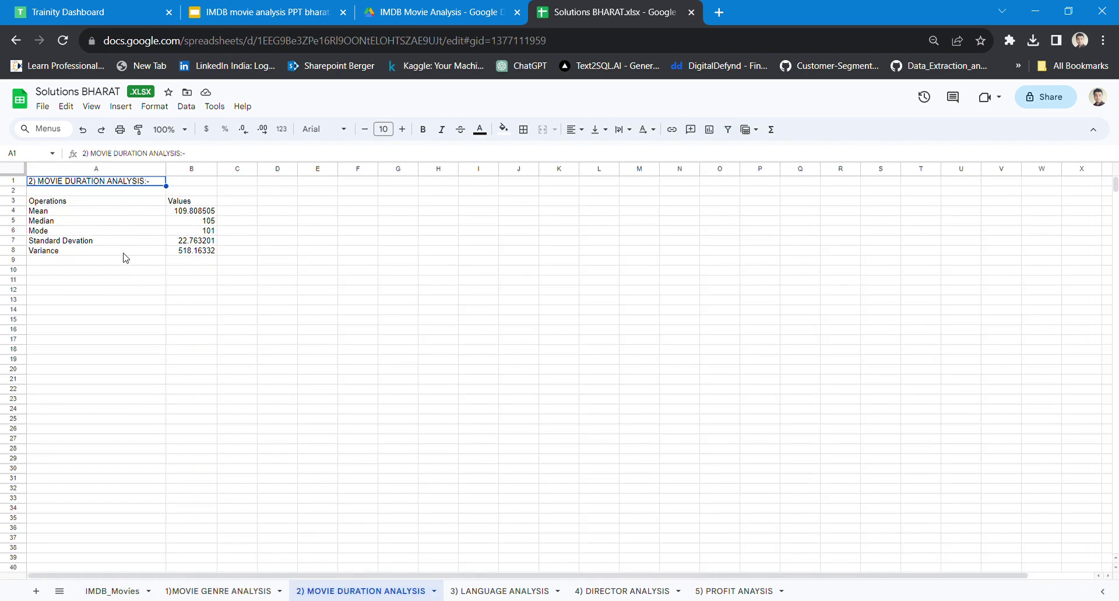
left_click(94, 213)
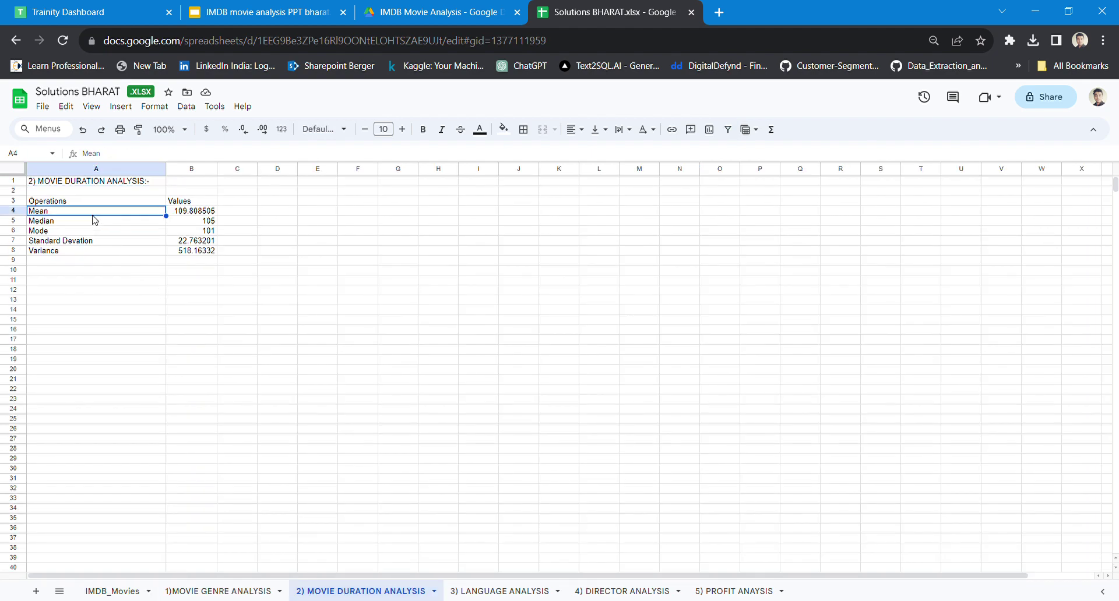
left_click(385, 8)
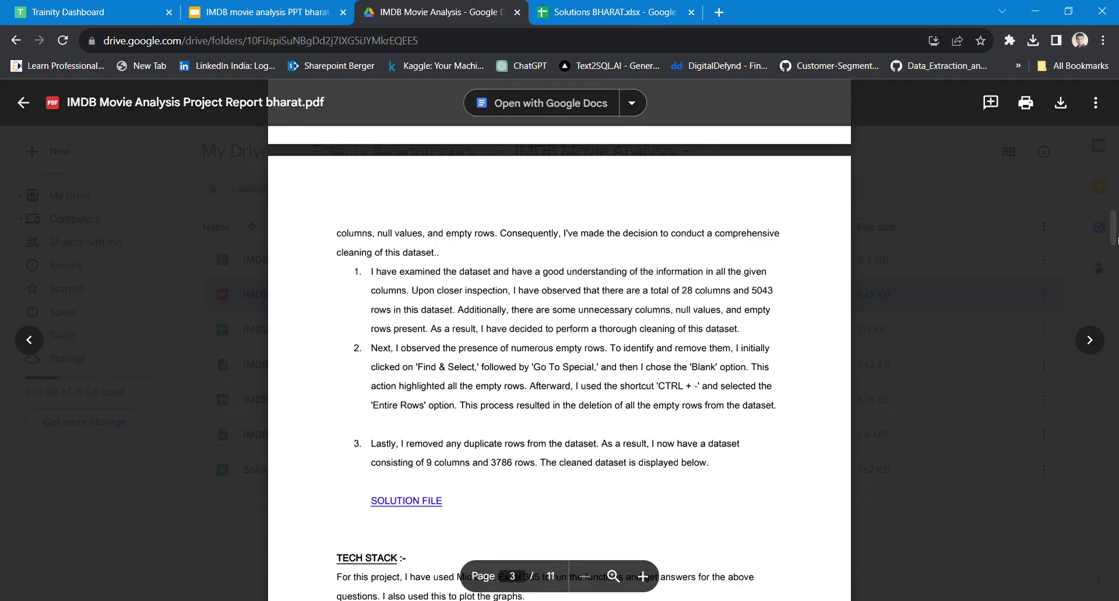
left_click_drag(1115, 239, 1109, 174)
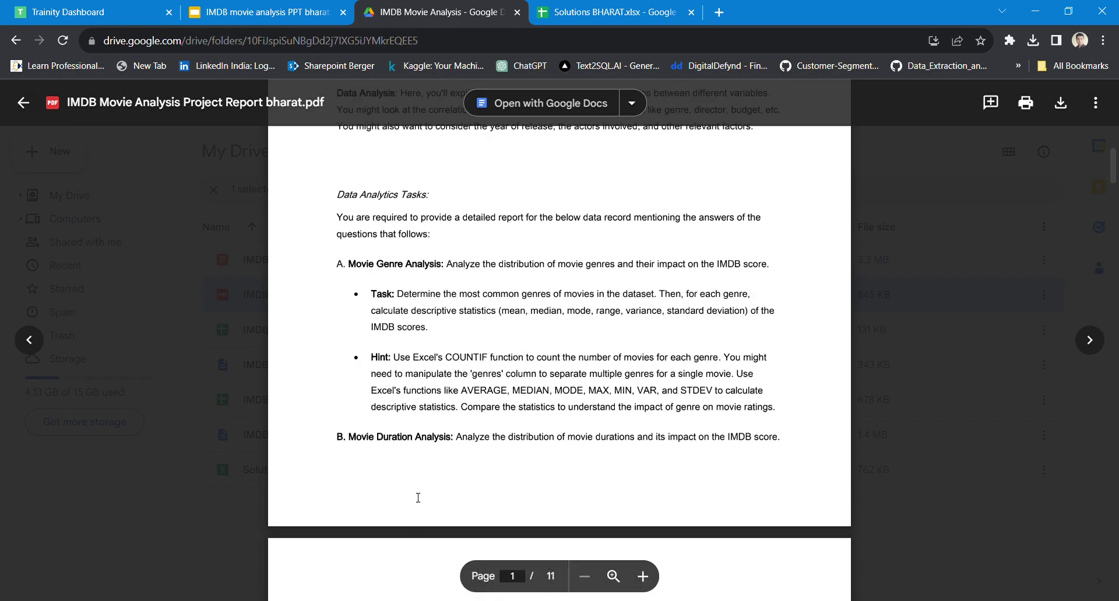
left_click_drag(415, 438, 556, 438)
left_click(606, 458)
scroll(1115, 192, "down", 5)
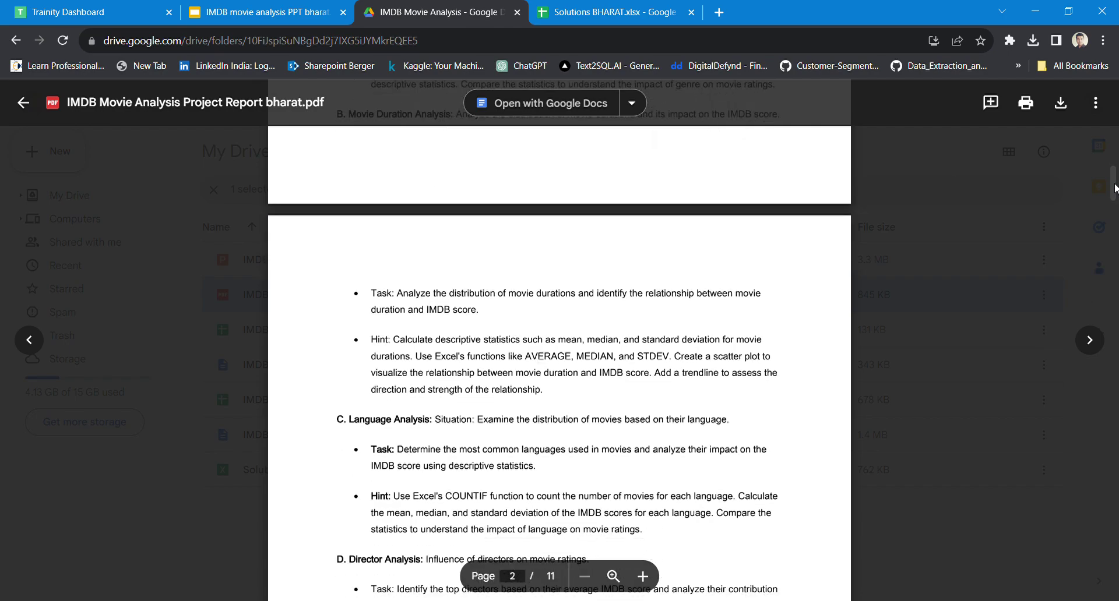
left_click_drag(508, 357, 665, 369)
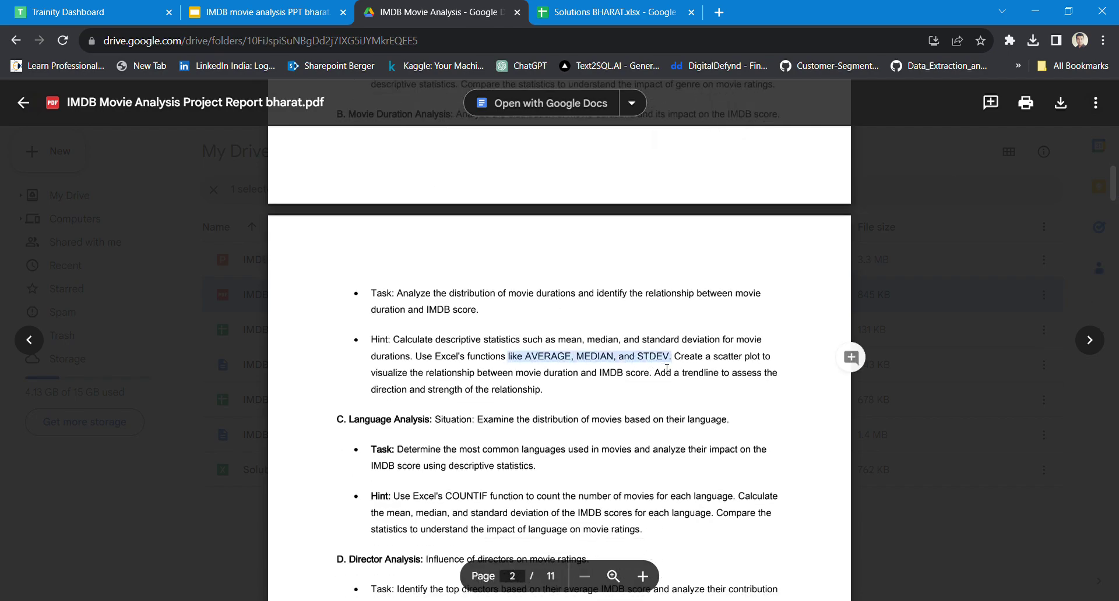
left_click(590, 9)
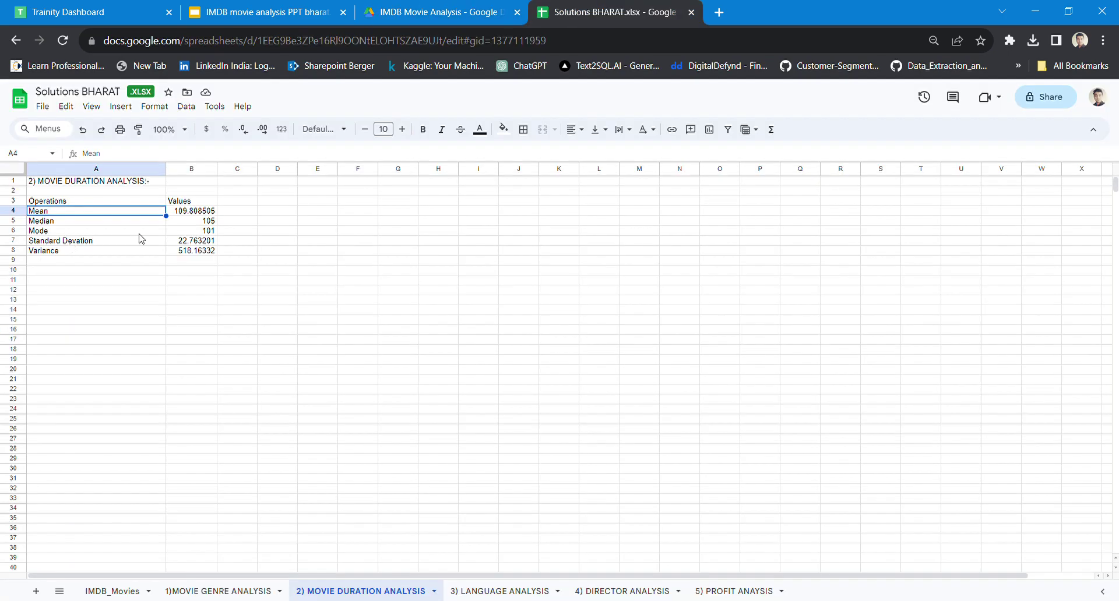
- Check the mean, standard deviation and variance values in the duration statistics table
left_click(175, 214)
left_click(158, 214)
left_click(191, 215)
left_click(193, 241)
left_click(193, 251)
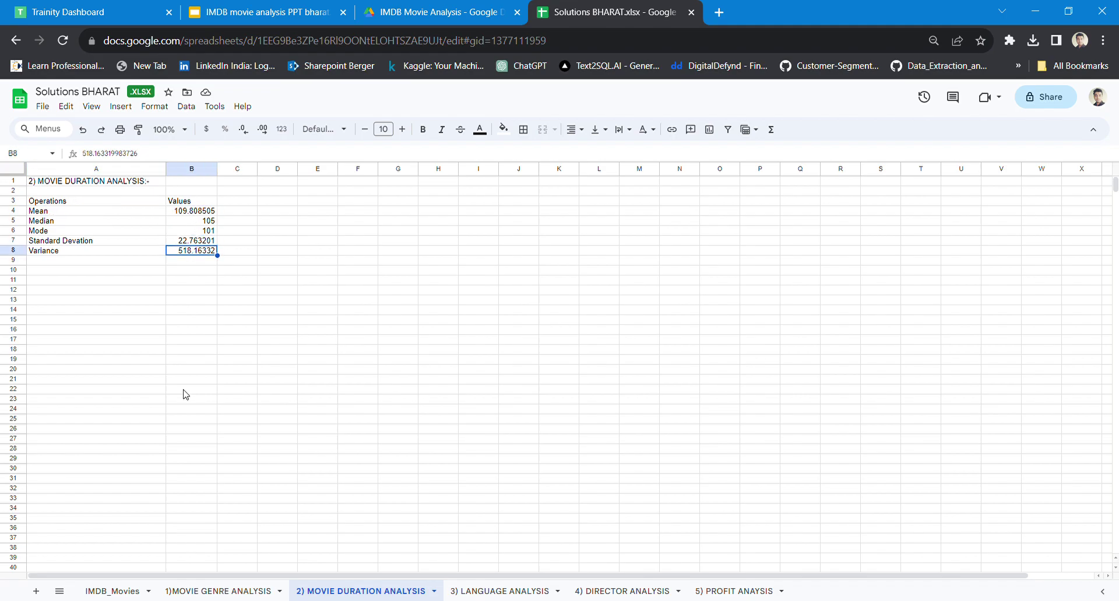
- On IMDB_Movies, browse from The Lone Ranger across to the genre, profit and duration tables
left_click(131, 591)
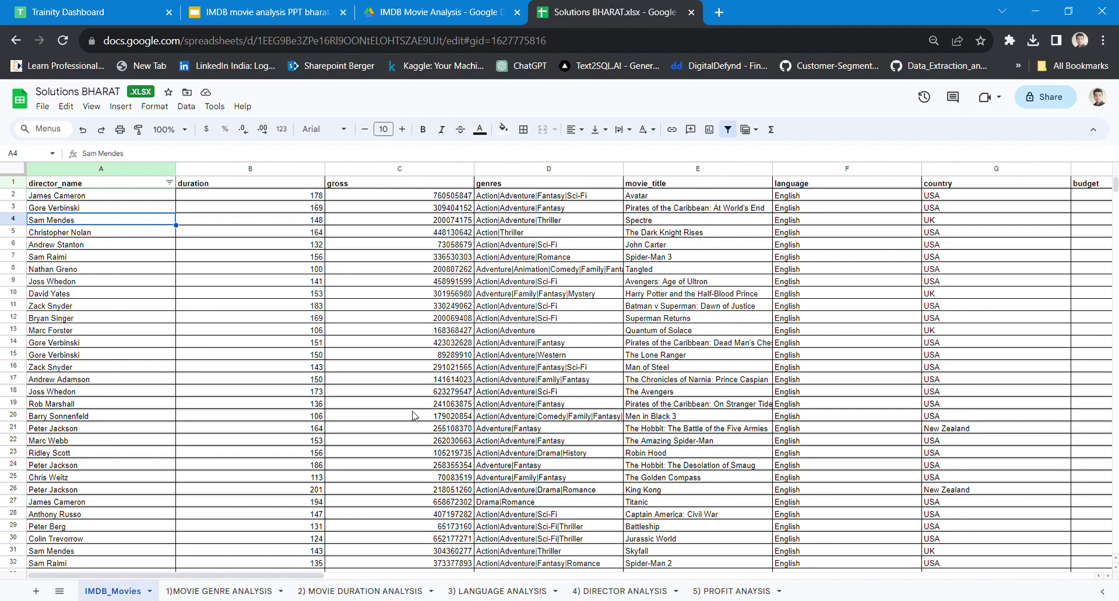
left_click(754, 358)
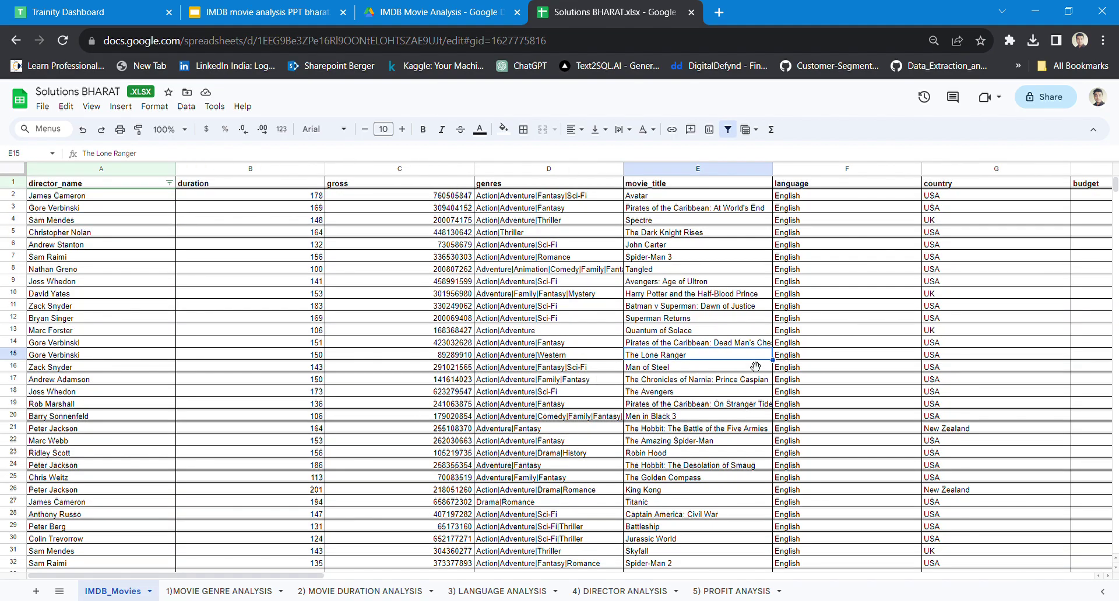
key("Right")
key("Right")
key("Right")
key("Right")
key("Right")
key("Right")
key("Right")
key("Right")
key("Right")
key("Right")
key("Right")
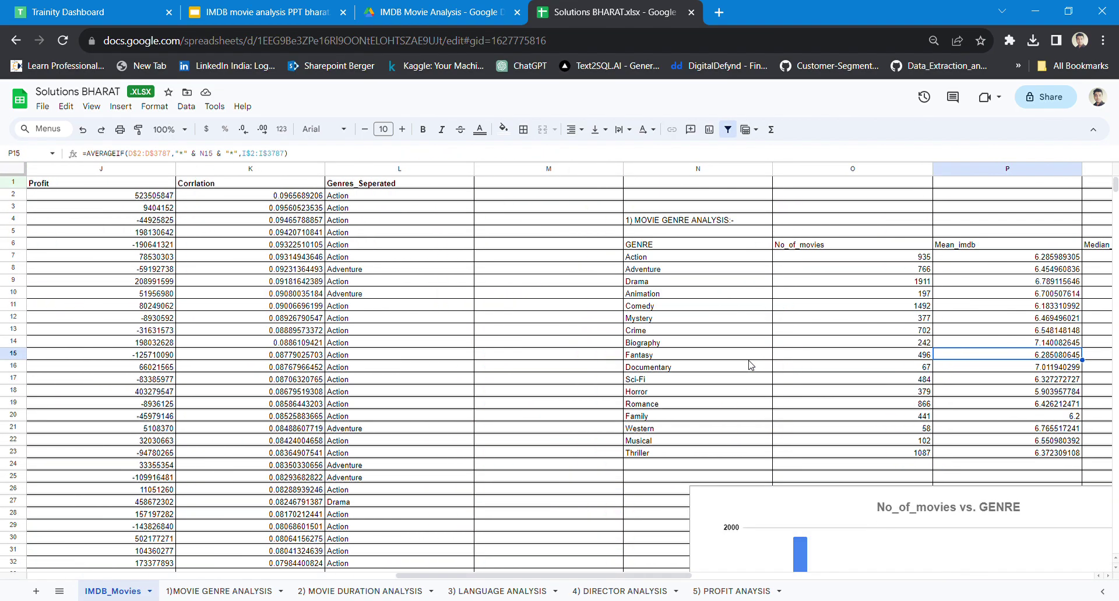
key("Right")
key("Right")
key("Right")
key("Right")
key("Right")
key("Right")
key("Right")
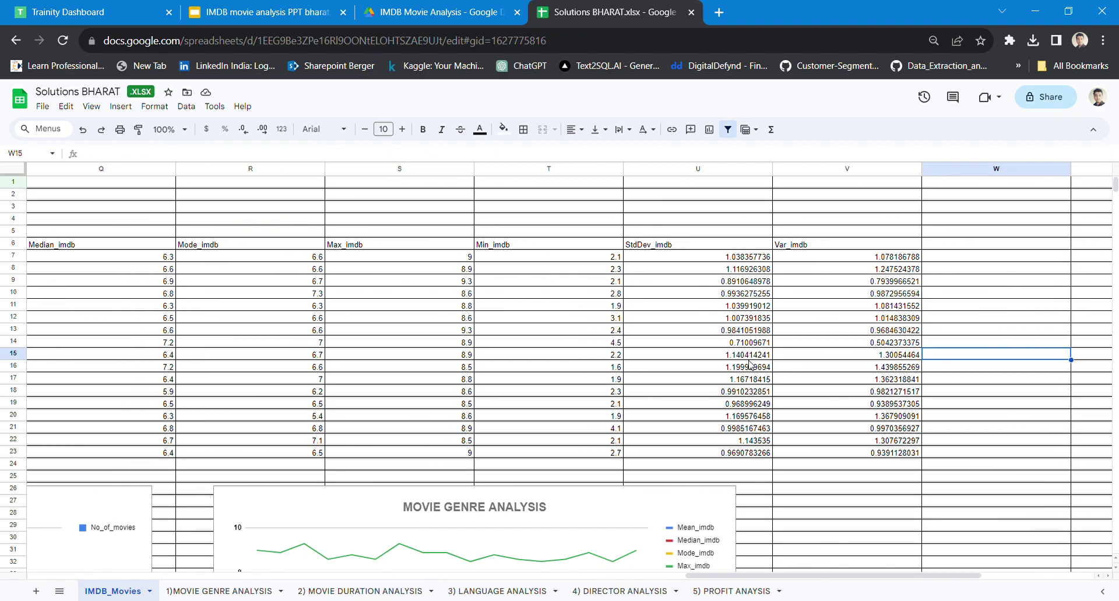
key("Down")
key("Down")
key("Down")
key("Down")
key("Down")
key("Down")
key("Down")
key("Down")
key("Down")
key("Down")
key("Down")
key("Down")
key("Down")
key("Down")
key("Down")
key("Down")
key("Down")
key("Down")
key("Down")
key("Down")
key("Left")
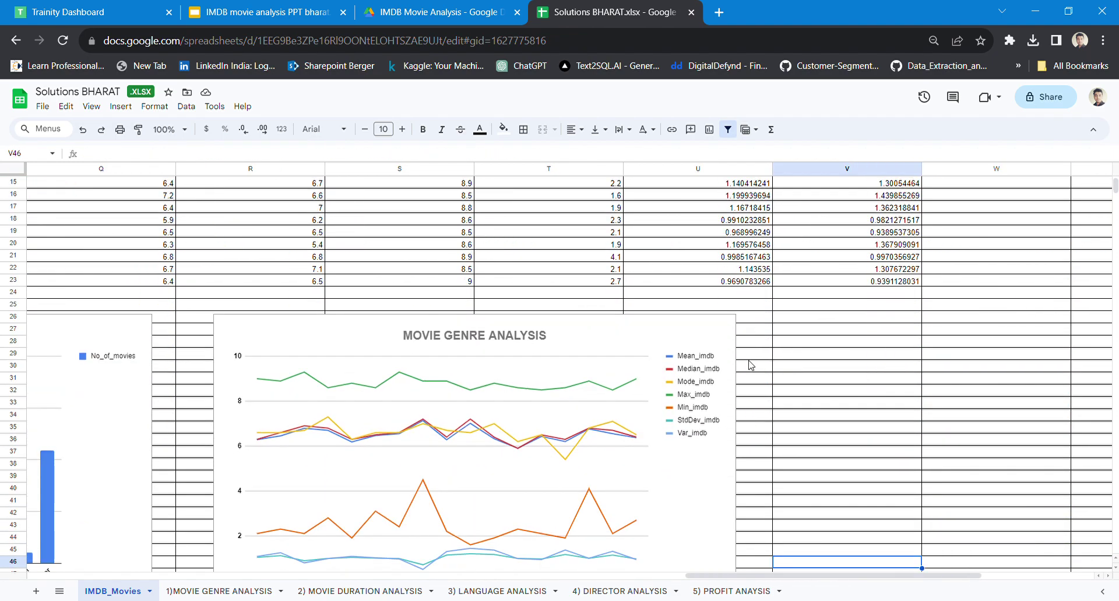
key("Left")
key("Left")
key("Left")
key("Down")
key("Down")
key("Down")
key("Down")
key("Down")
key("Down")
key("Down")
key("Down")
key("Down")
key("Down")
key("Down")
key("Down")
key("Down")
key("Down")
key("Down")
key("Down")
key("Down")
key("Down")
key("Down")
key("Down")
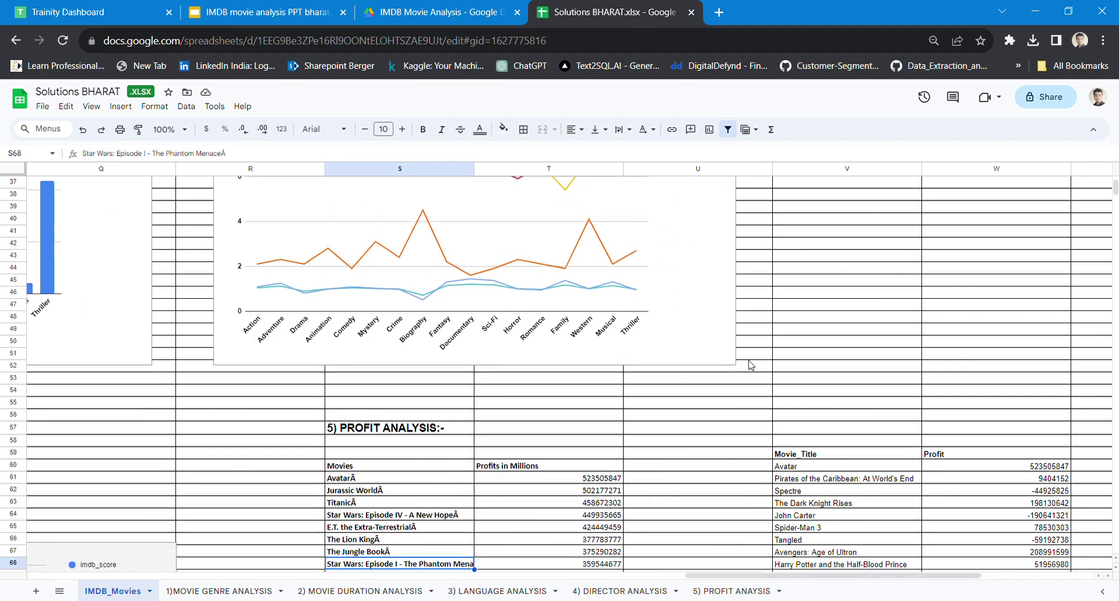
key("Left")
key("Left")
key("Left")
key("Left")
key("Left")
key("Left")
key("Left")
key("Left")
key("Left")
key("Left")
key("Left")
key("Left")
key("Left")
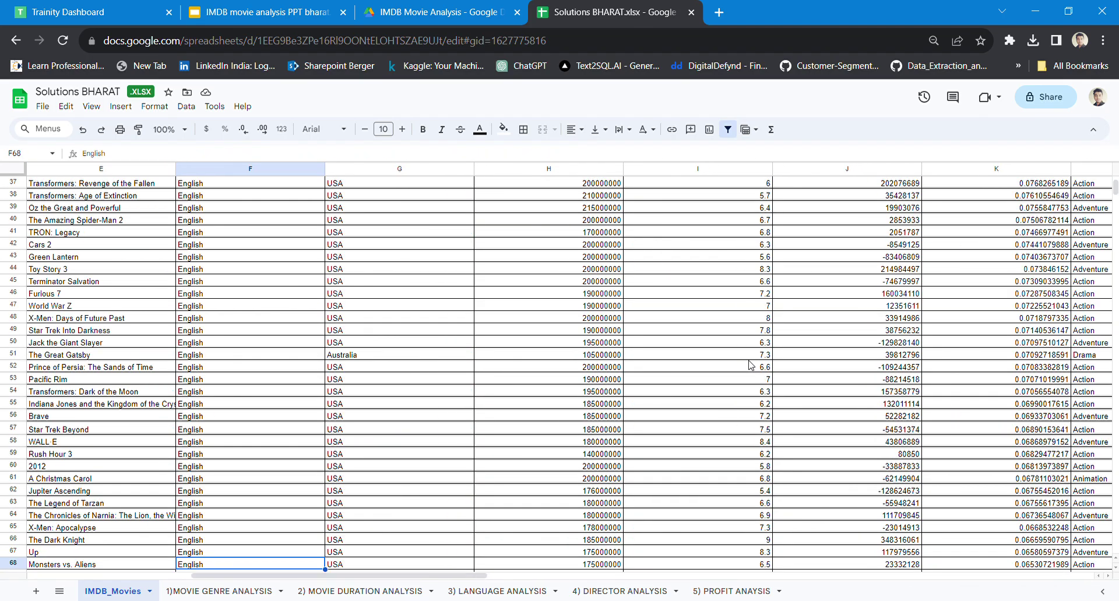
key("Right")
key("Right")
key("Right")
key("Right")
key("Right")
key("Right")
key("Right")
key("Right")
key("Right")
- Inspect the mean, median, mode, STDEV and VAR duration formulas, down to the imdb_score scatter chart
key("Up")
key("Up")
key("Up")
key("Up")
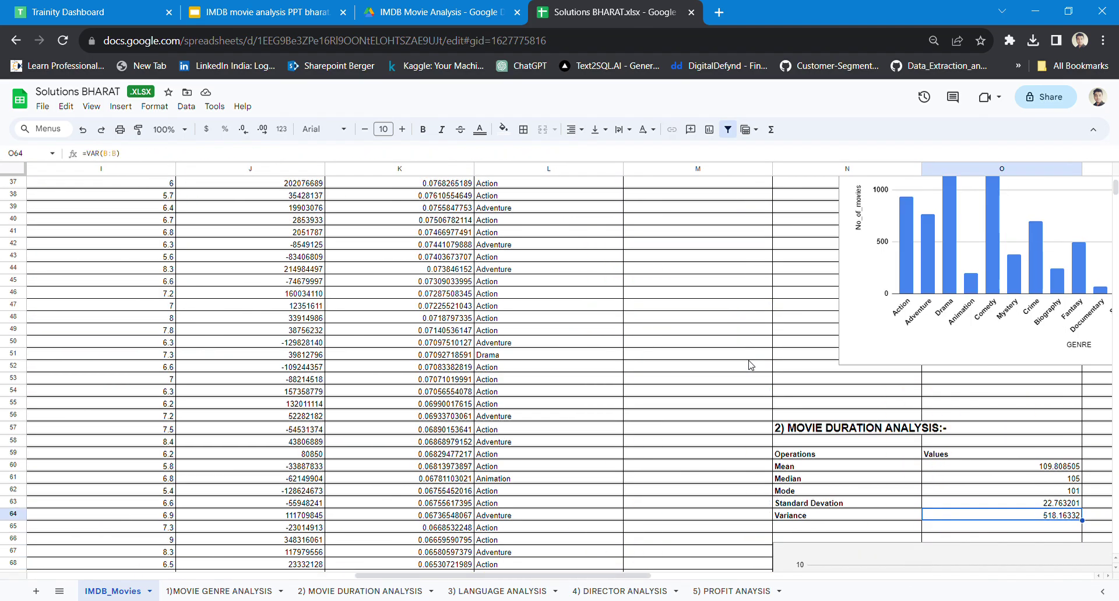
key("Up")
key("Up")
key("Up")
key("Up")
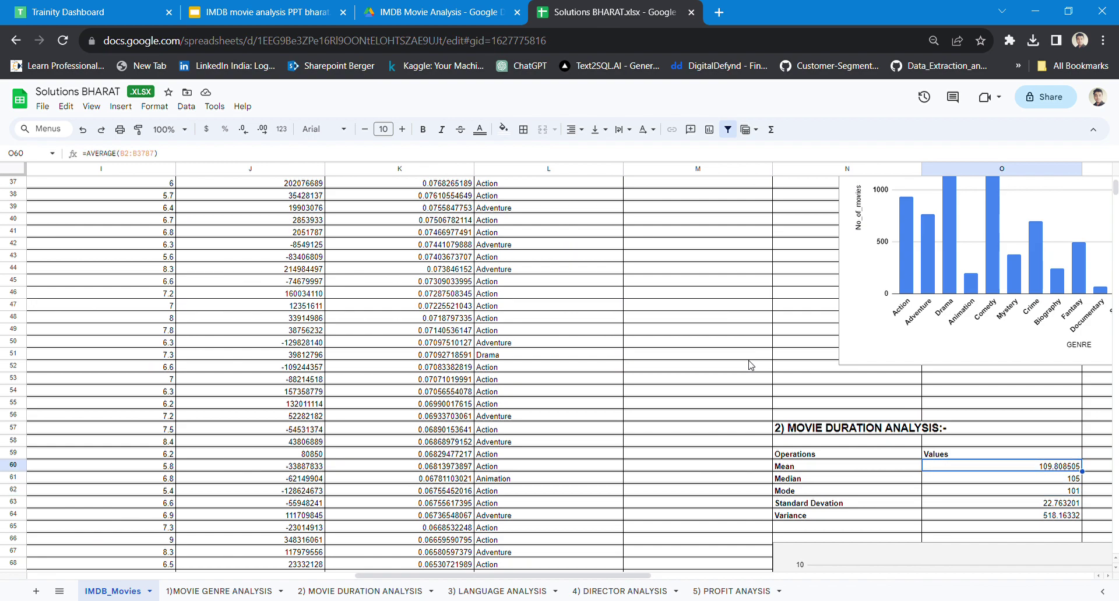
key("Down")
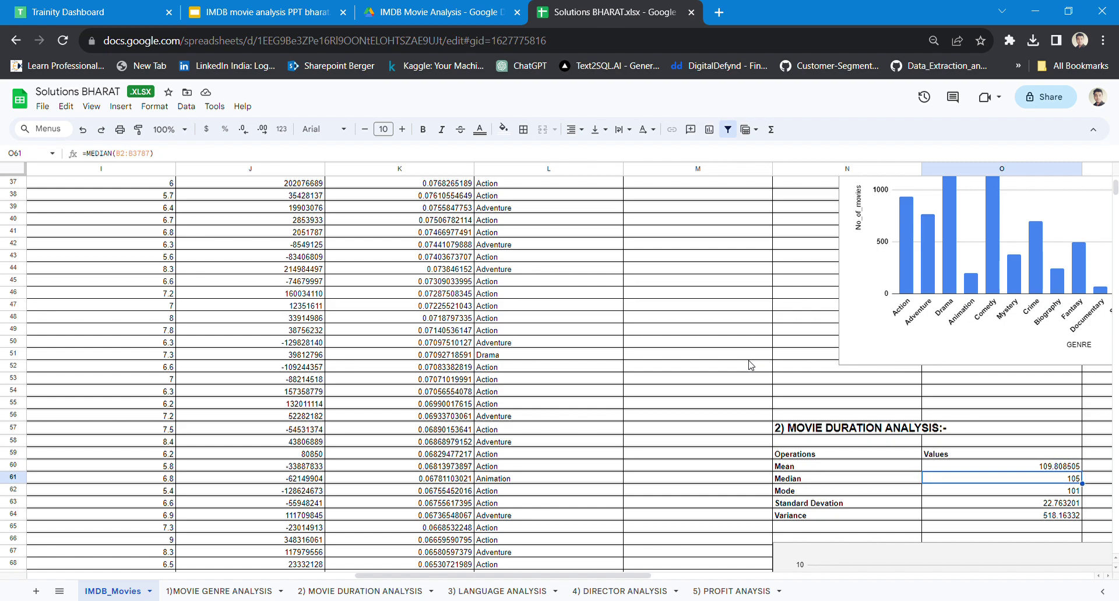
key("Down")
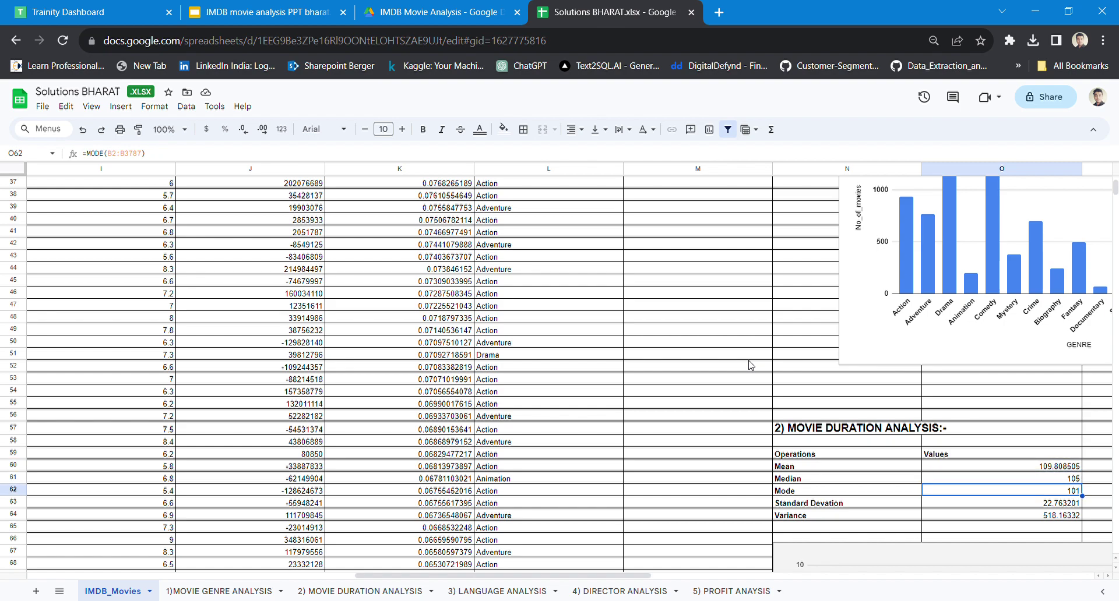
key("Down")
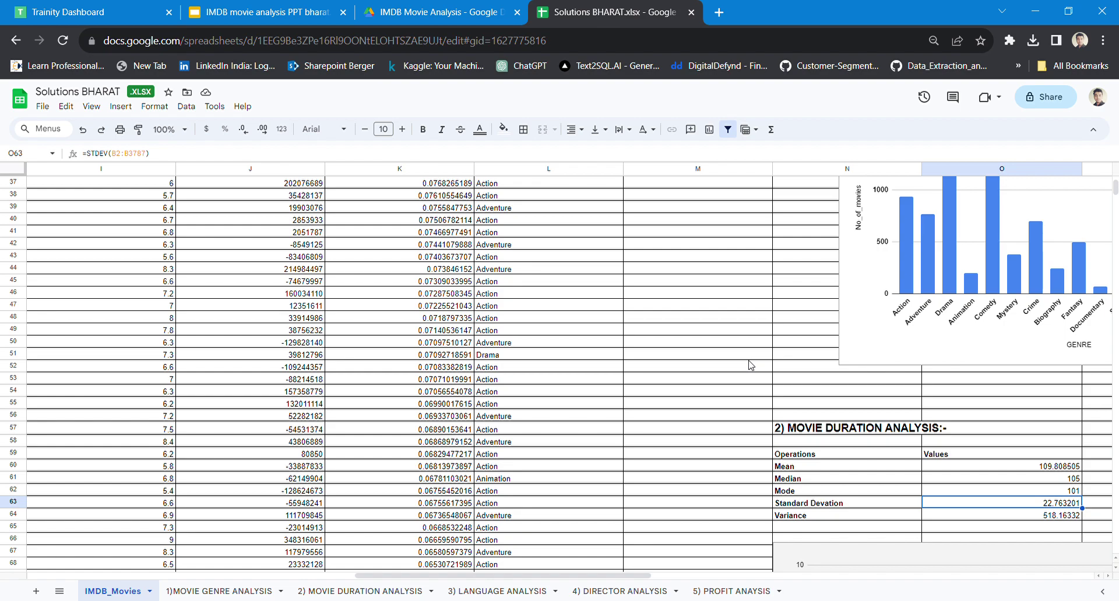
key("Down")
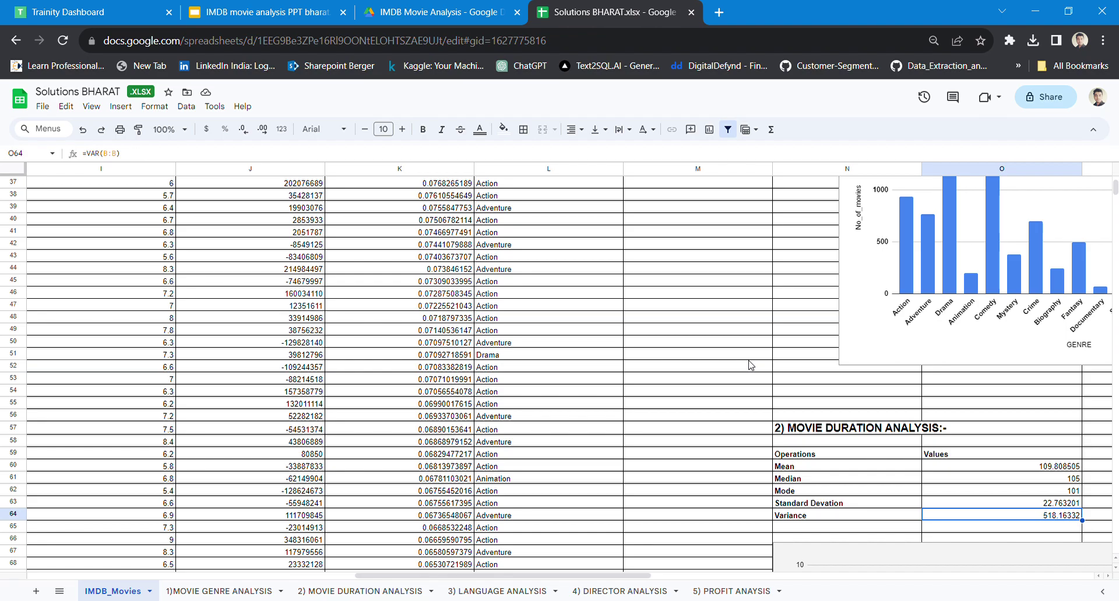
key("Down")
key("Down")
key("Down")
key("Down")
key("Down")
key("Down")
key("Down")
key("Down")
key("Down")
key("Down")
key("Down")
key("Down")
key("Down")
key("Down")
key("Down")
key("Down")
key("Down")
key("Down")
key("Down")
key("Down")
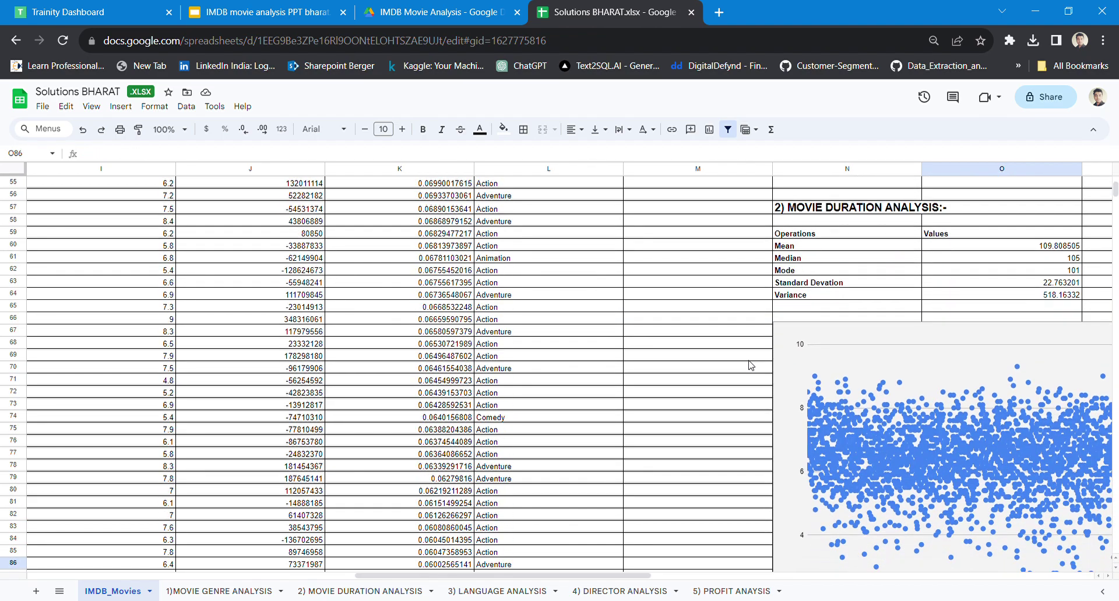
- Copy the imdb_score scatter chart into 2) MOVIE DURATION ANALYSIS at D24 and move it beside the statistics table
key("Right")
key("Right")
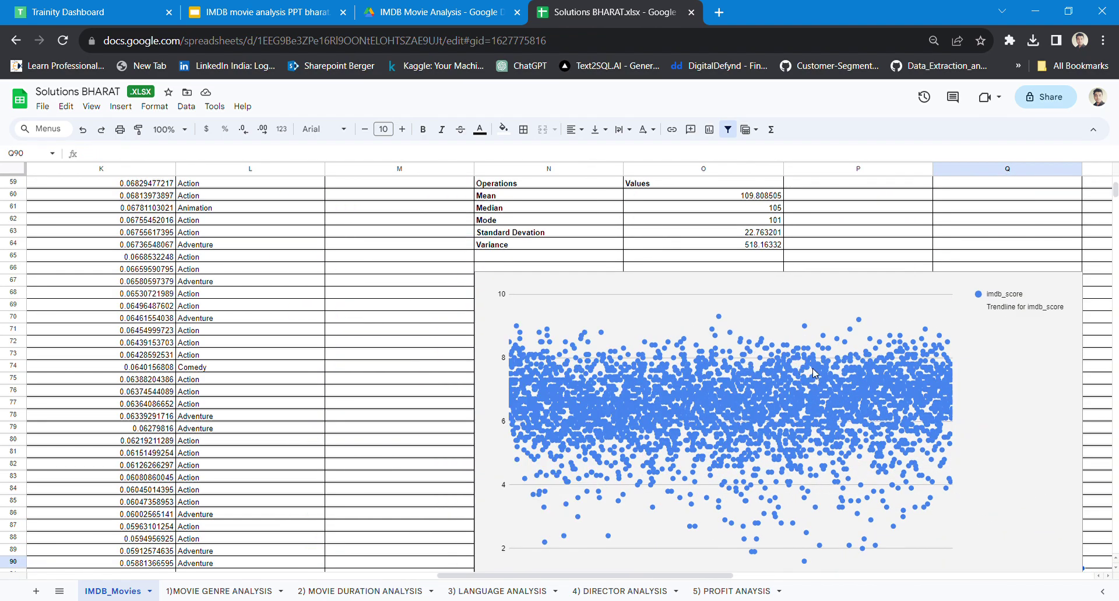
left_click(830, 377)
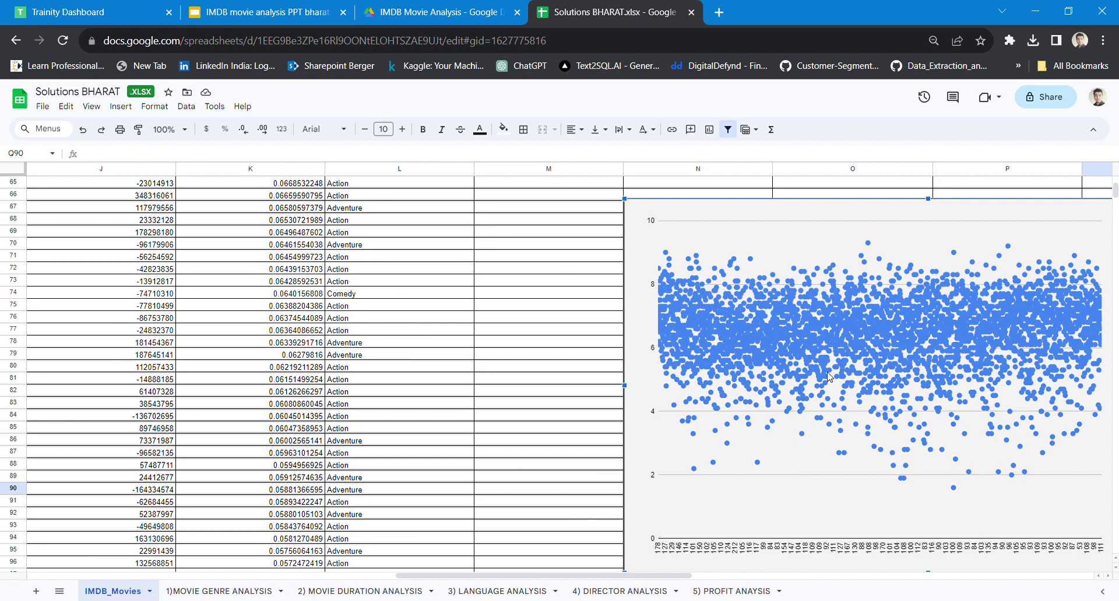
key("Escape")
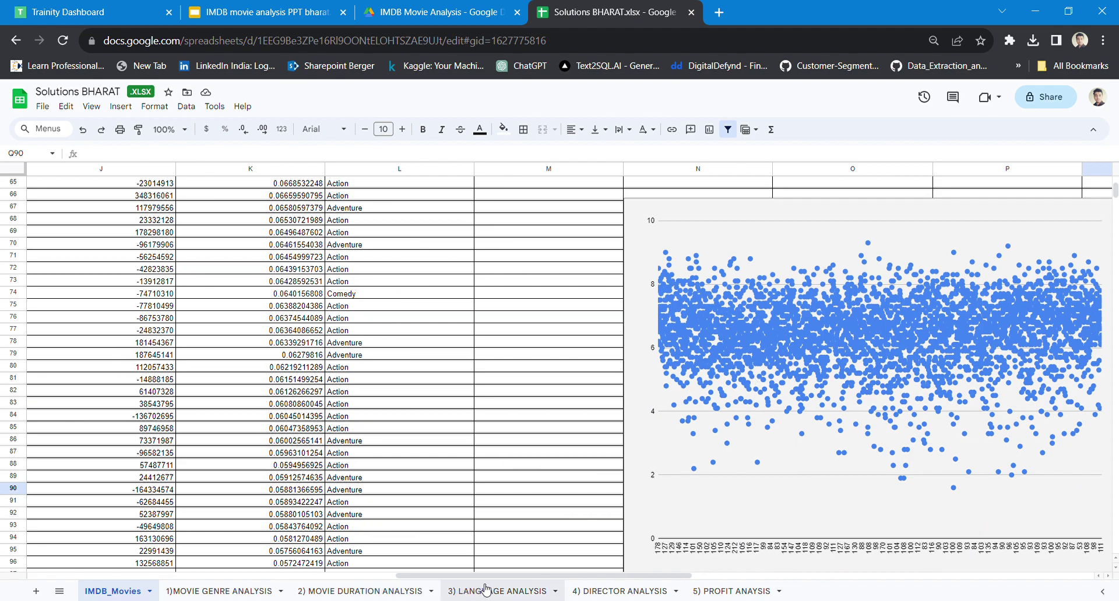
left_click(359, 592)
left_click(296, 412)
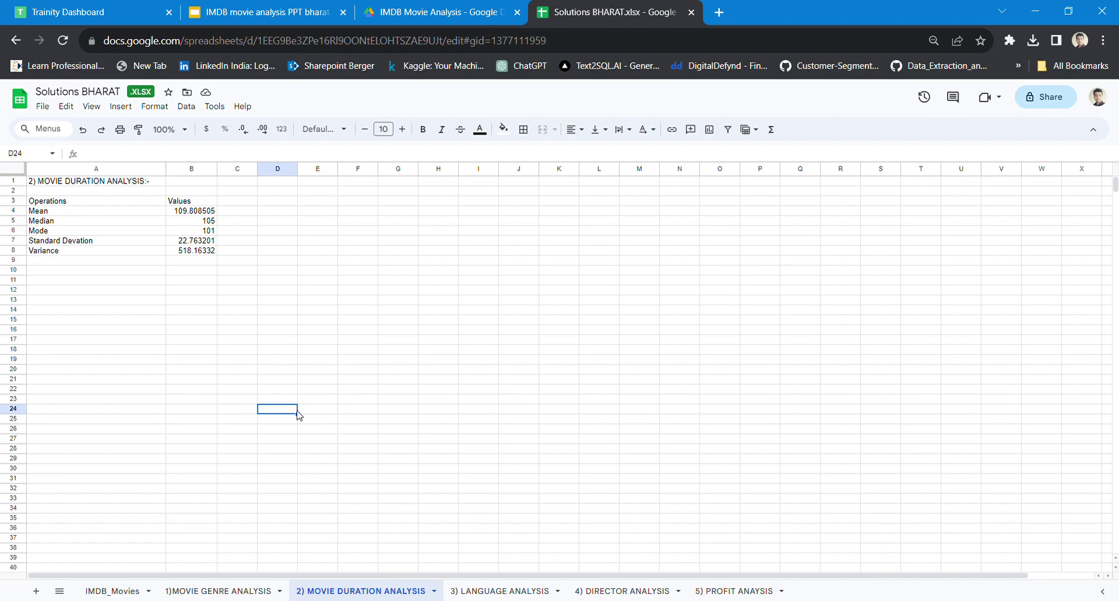
key("ctrl+v")
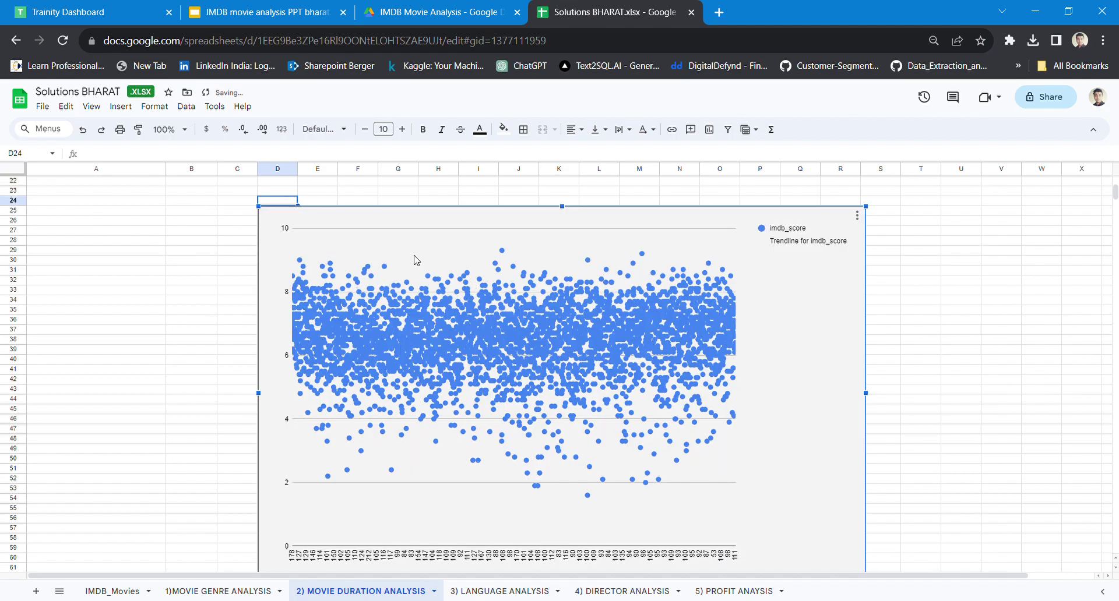
scroll(1116, 269, "up", 5)
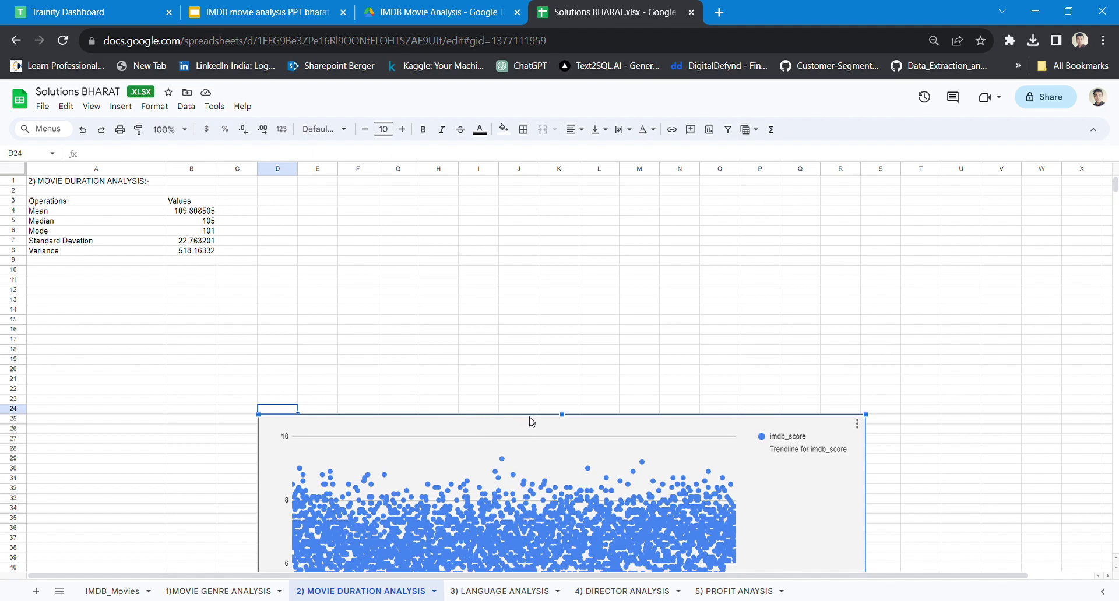
left_click_drag(532, 421, 544, 224)
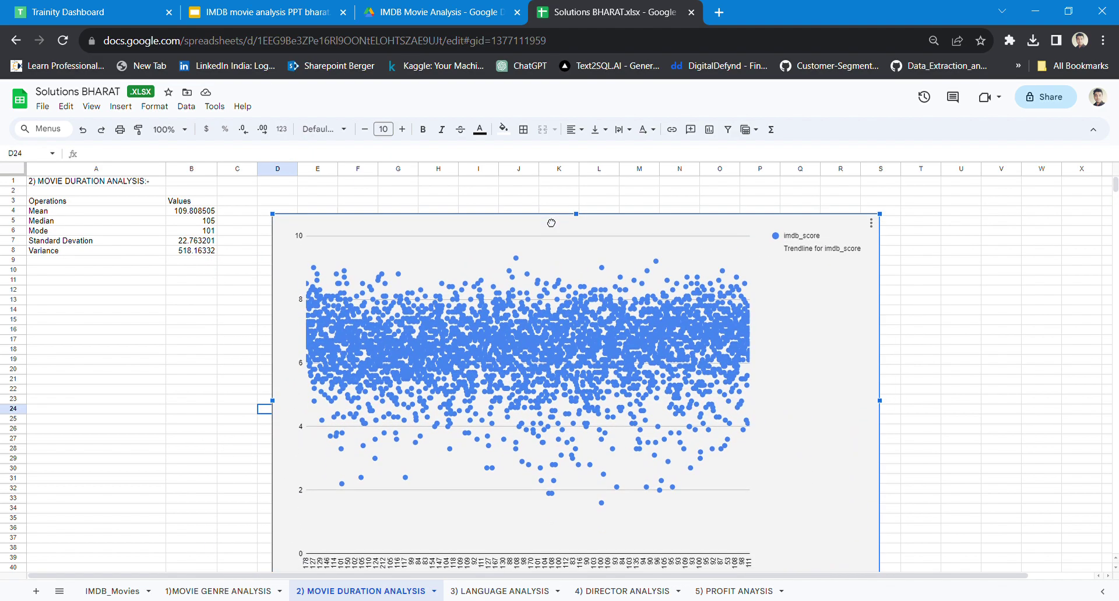
scroll(409, 577, "down", 1)
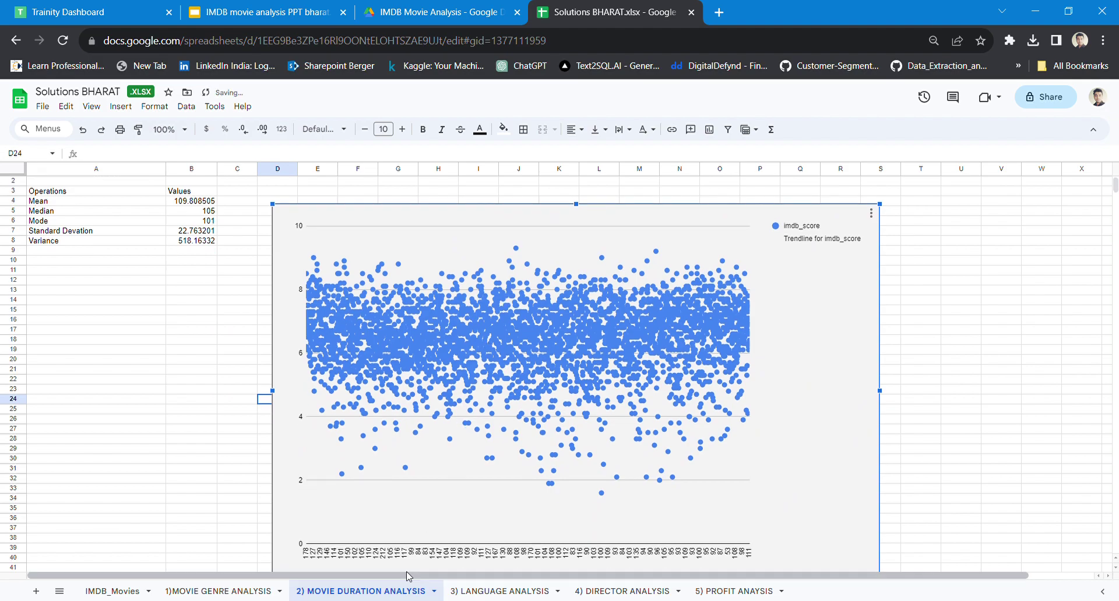
left_click(482, 591)
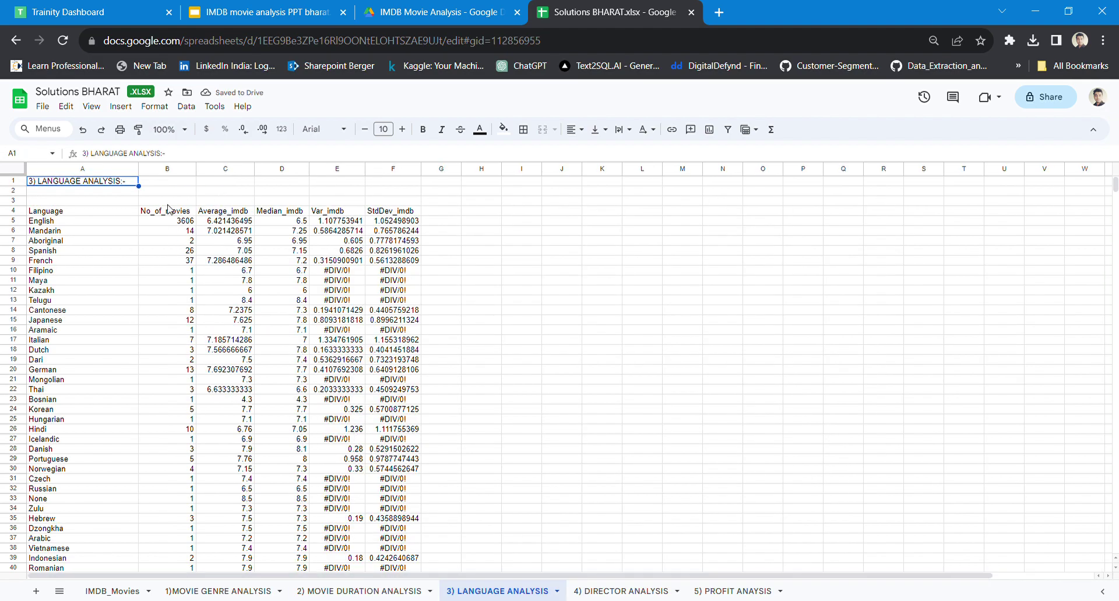
- Check English's count of 3606, its imdb variance and standard deviation, and the Italian count
left_click(157, 222)
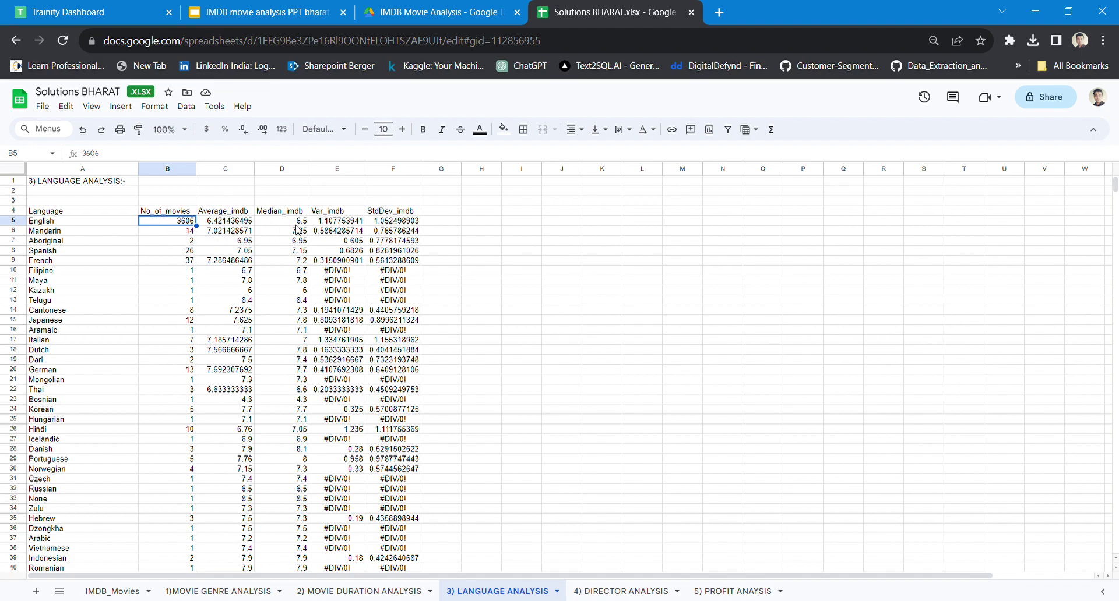
left_click(332, 222)
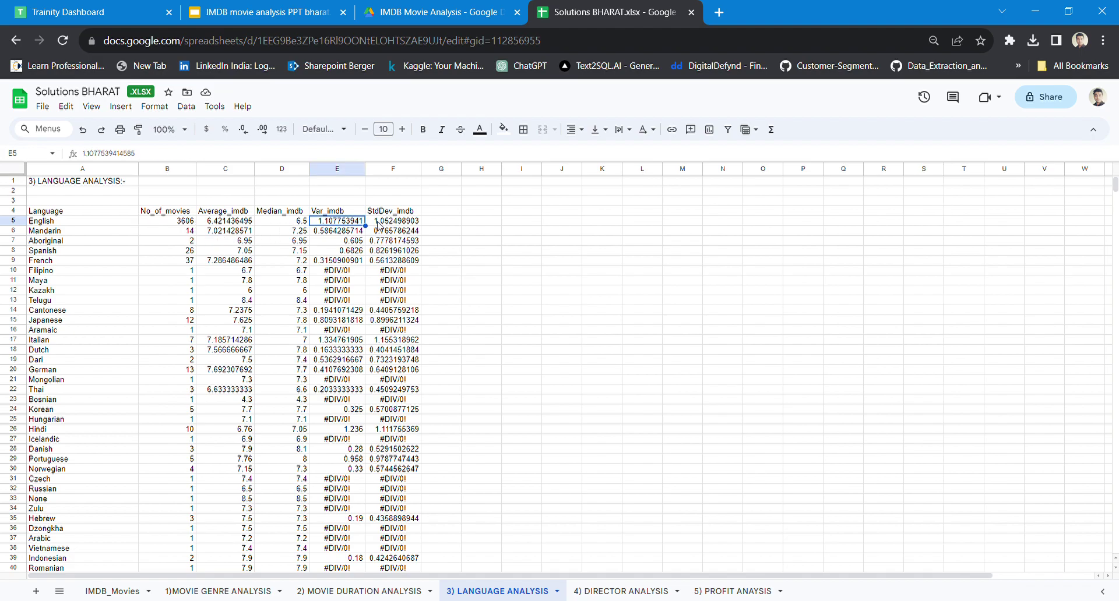
left_click(377, 224)
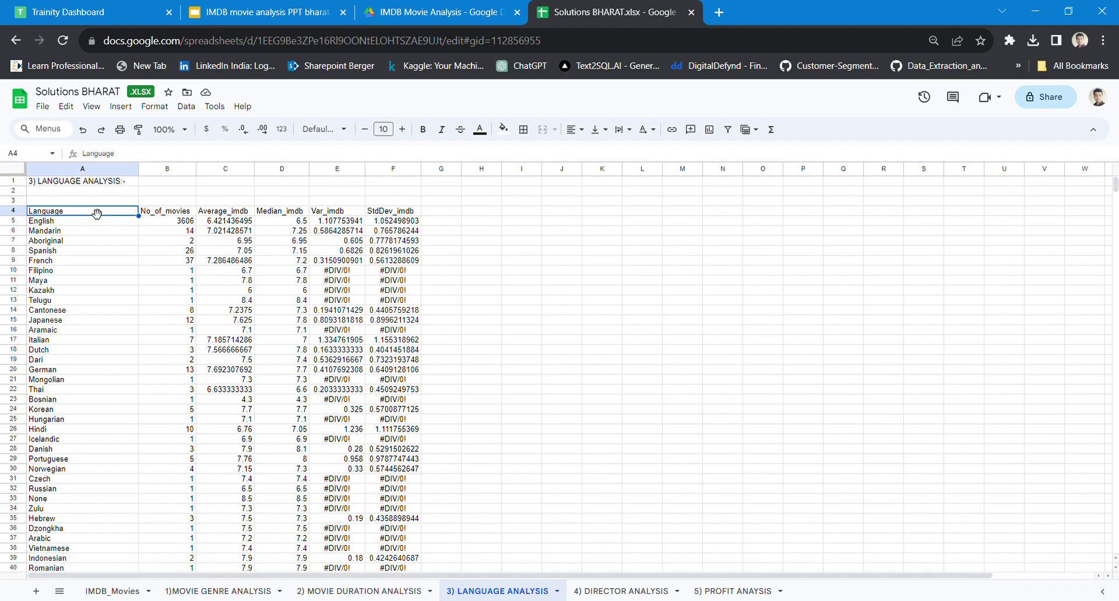
left_click(151, 343)
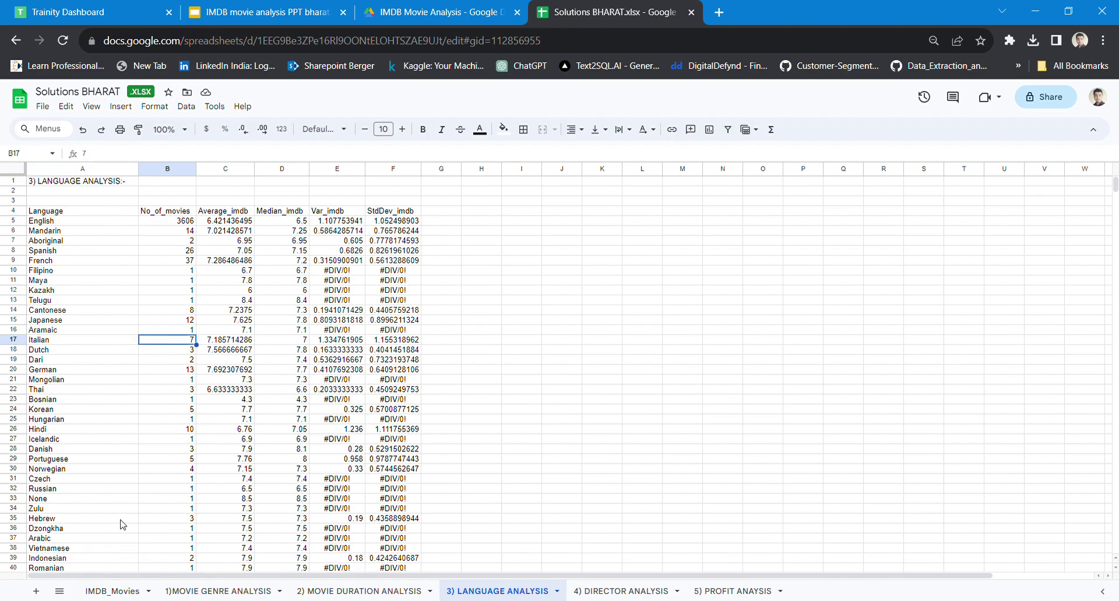
left_click(103, 591)
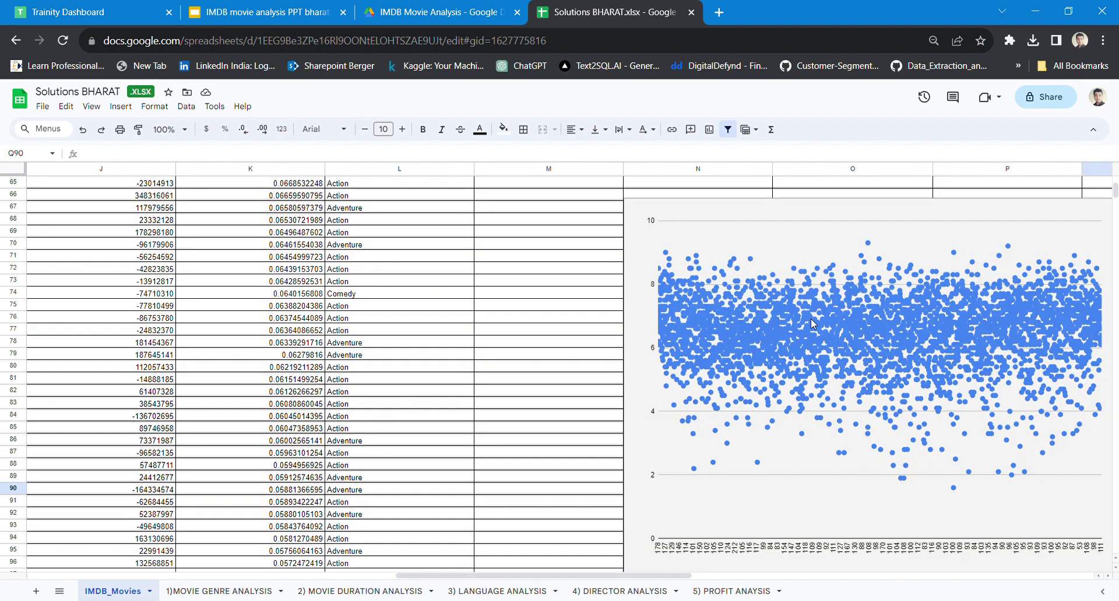
- Return to the grid and review the genre statistics, duration and profit summary tables
scroll(813, 324, "left", 2)
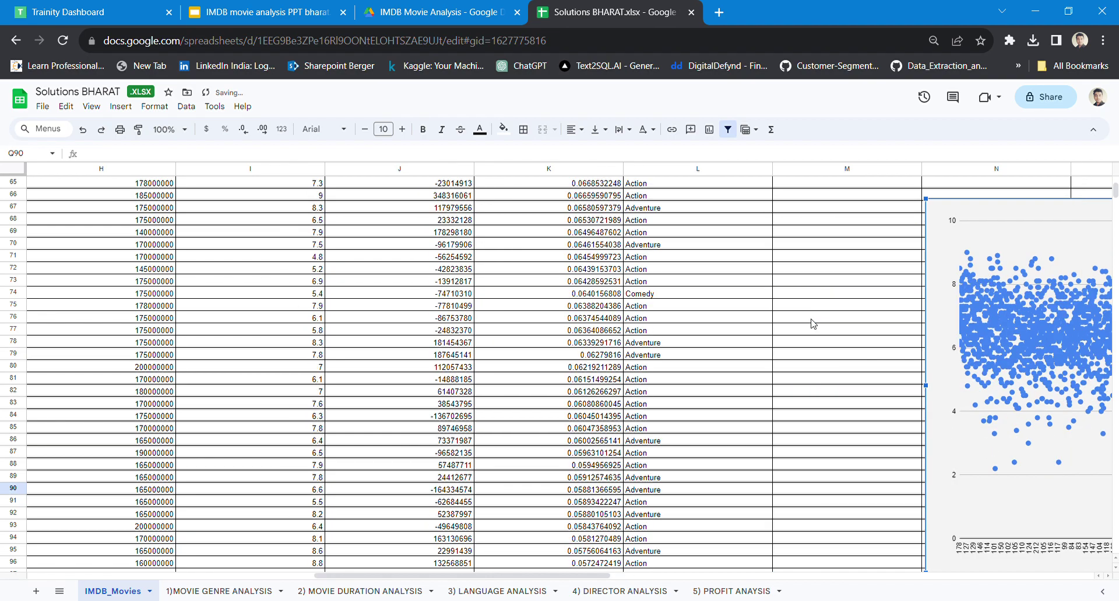
left_click(902, 206)
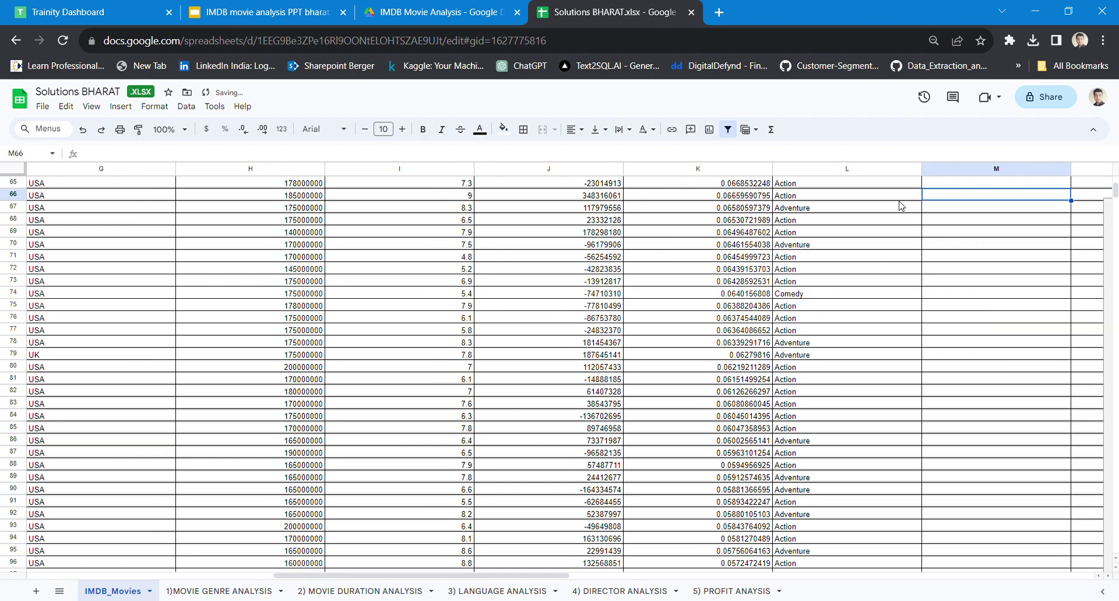
key("Right")
key("Right")
key("Right")
key("Right")
key("Right")
key("Right")
key("Right")
key("Right")
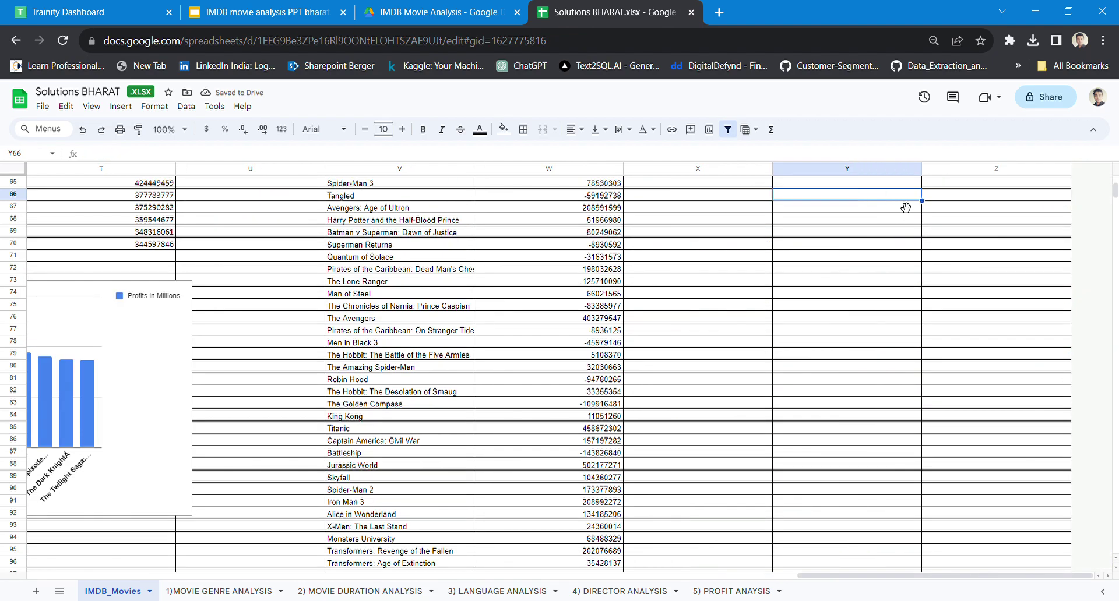
key("Down")
key("Down")
key("Down")
key("Left")
key("Left")
key("Left")
key("Left")
key("Left")
key("Left")
key("Left")
key("Left")
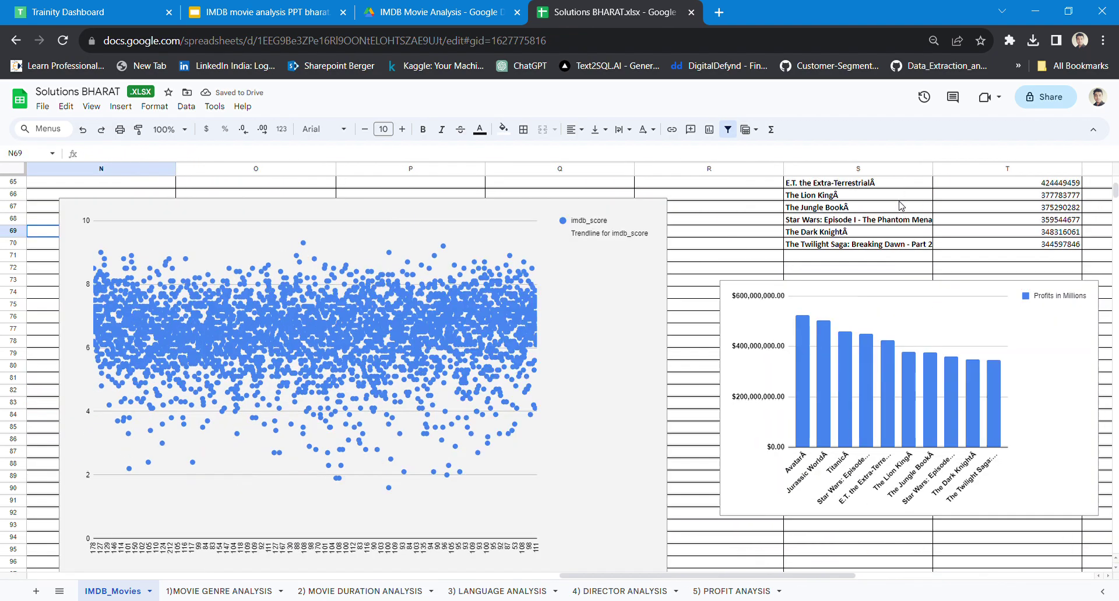
key("Right")
key("Right")
key("Right")
key("Right")
key("Right")
key("Up")
key("Up")
key("Up")
key("Up")
key("Up")
key("Up")
key("Up")
key("Up")
key("Up")
key("Up")
key("Up")
key("Up")
key("Up")
key("Up")
key("Up")
key("Up")
key("Up")
key("Up")
key("Up")
key("Up")
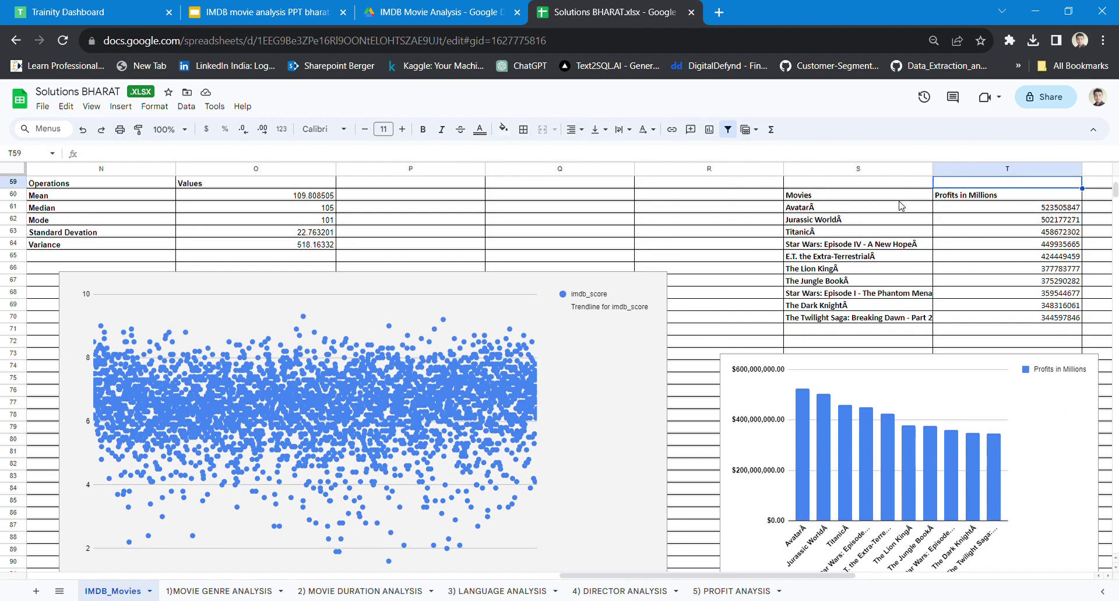
key("Up")
key("Up")
key("Up")
key("Up")
key("Up")
key("Up")
key("Up")
key("Up")
key("Up")
key("Up")
key("Up")
key("Up")
key("Up")
key("Up")
key("Up")
key("Up")
key("Up")
key("Up")
key("Up")
key("Up")
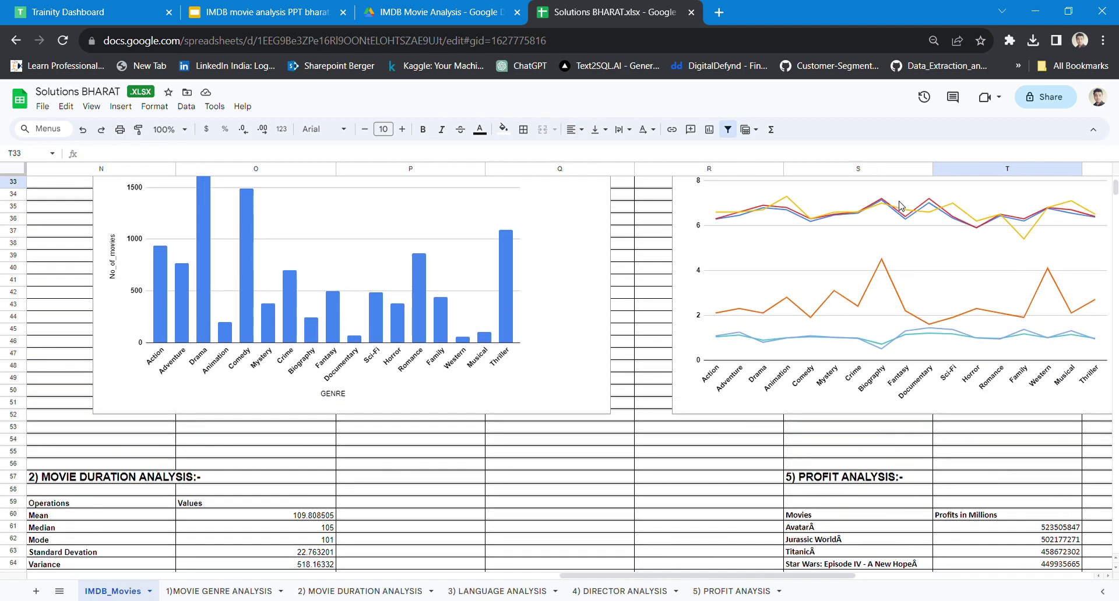
key("Up")
key("Up")
key("Up")
key("Up")
key("Up")
key("Up")
key("Up")
key("Up")
key("Down")
key("Down")
key("Down")
key("Down")
key("Down")
key("Down")
key("Down")
key("Down")
key("Down")
key("Down")
key("Down")
key("Down")
key("Down")
key("Down")
key("Down")
key("Down")
key("Down")
key("Down")
key("Down")
key("Down")
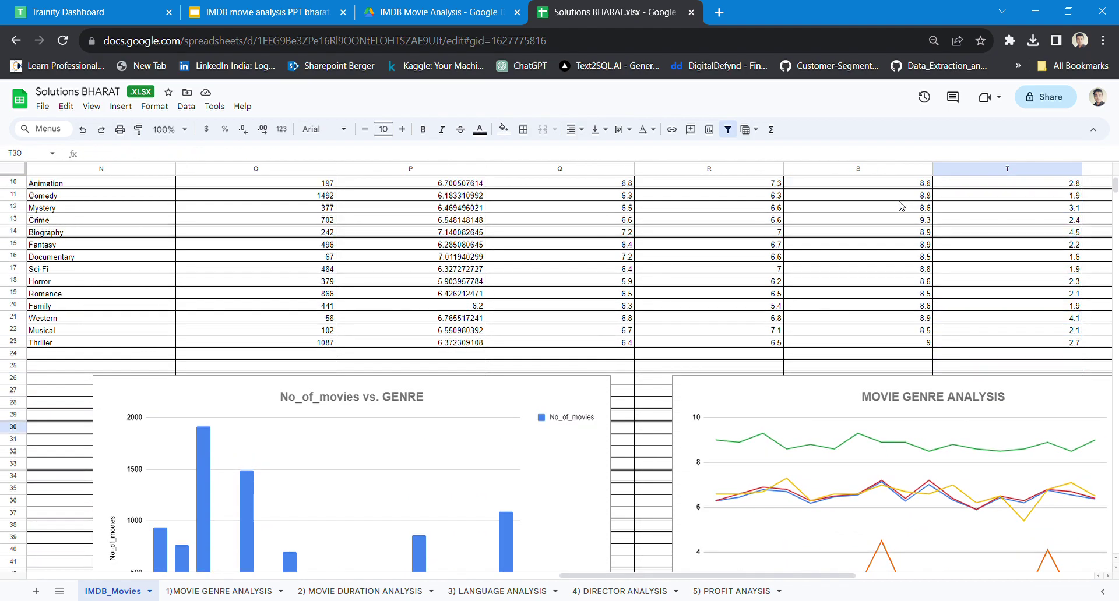
key("Down")
key("Down")
key("Down")
key("Down")
key("Down")
key("Down")
key("Down")
key("Down")
key("Down")
key("Down")
key("Down")
key("Down")
key("Down")
key("Down")
key("Down")
key("Down")
key("Down")
key("Down")
key("Down")
key("Down")
key("Left")
key("Right")
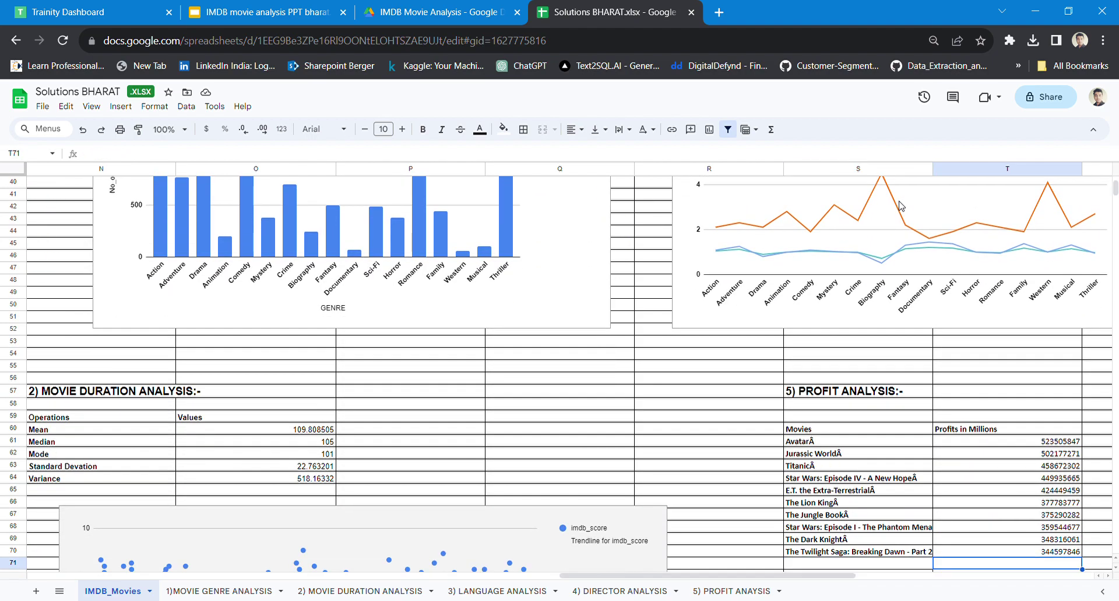
key("Right")
key("Right")
key("Right")
key("Right")
key("Right")
key("Right")
- Move past the genre charts and IMDB score scatter chart down to the Language Analysis table
key("Left")
key("Left")
key("Left")
key("Down")
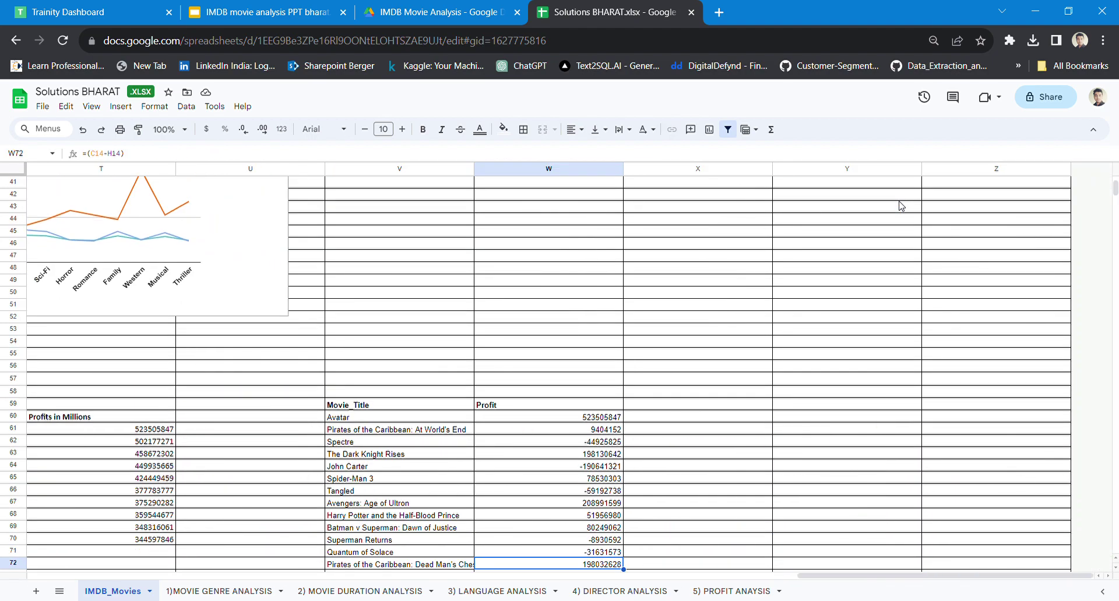
key("Up")
key("Up")
key("Up")
key("Up")
key("Up")
key("Up")
key("Up")
key("Up")
key("Up")
key("Up")
key("Up")
key("Up")
key("Up")
key("Up")
key("Up")
key("Up")
key("Up")
key("Up")
key("Up")
key("Up")
key("Up")
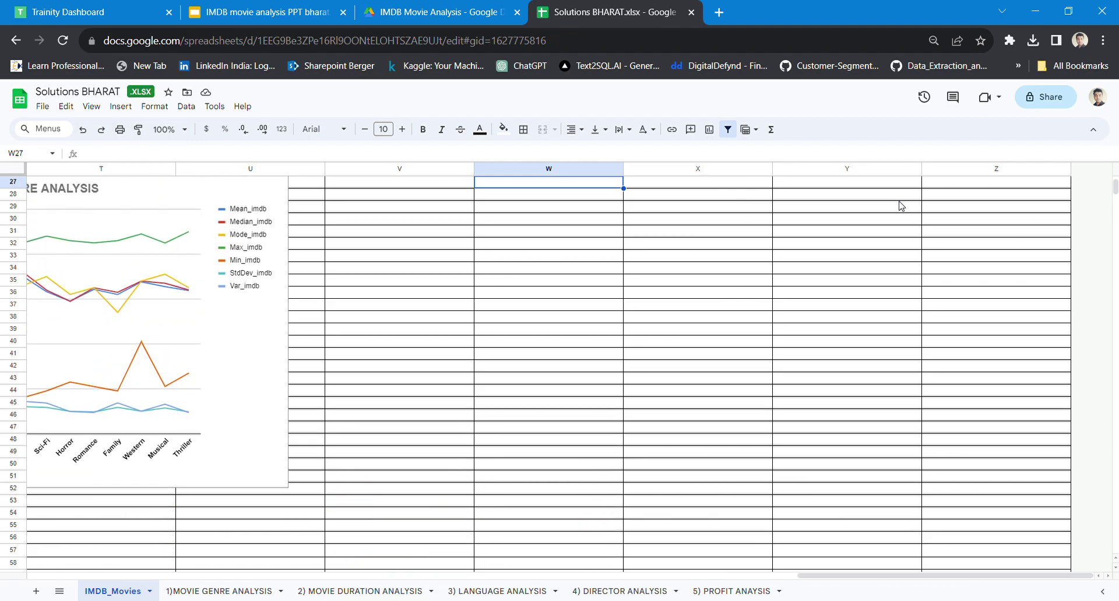
key("Down")
key("Down")
key("Down")
key("Down")
key("Down")
key("Down")
key("Down")
key("Down")
key("Down")
key("Down")
key("Down")
key("Down")
key("Down")
key("Down")
key("Down")
key("Down")
key("Left")
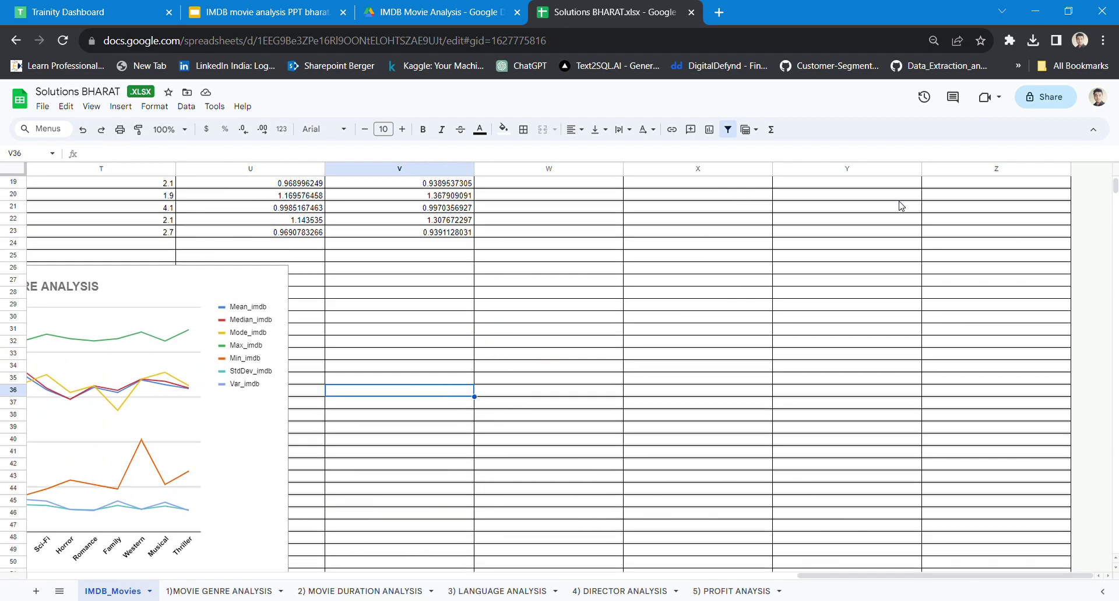
key("Left")
key("Down")
key("Down")
key("Down")
key("Down")
key("Down")
key("Down")
key("Down")
key("Down")
key("Down")
key("Down")
key("Down")
key("Down")
key("Down")
key("Down")
key("Down")
key("Left")
key("Left")
key("Left")
key("Left")
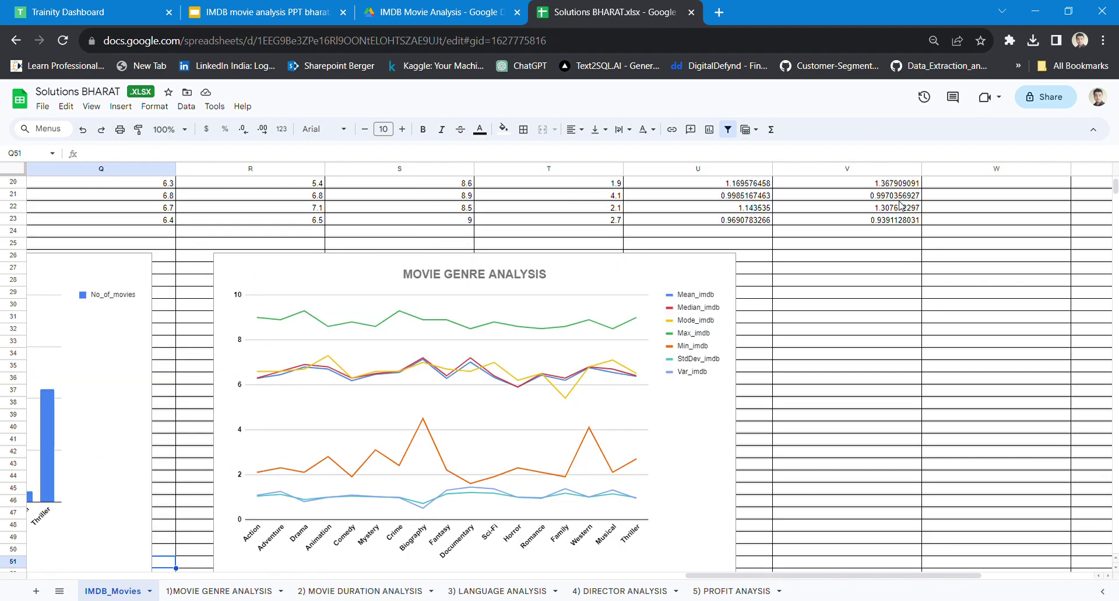
key("Left")
key("Left")
key("Left")
key("Left")
key("Left")
key("Left")
key("Left")
key("Left")
key("Left")
key("Left")
key("Left")
key("Left")
key("Left")
key("Left")
key("Left")
key("Left")
key("Down")
key("Down")
key("Right")
key("Right")
key("Right")
key("Right")
key("Right")
key("Right")
key("Right")
key("Right")
key("Right")
key("Right")
key("Right")
key("Right")
key("Right")
key("Right")
key("Right")
key("Right")
key("Right")
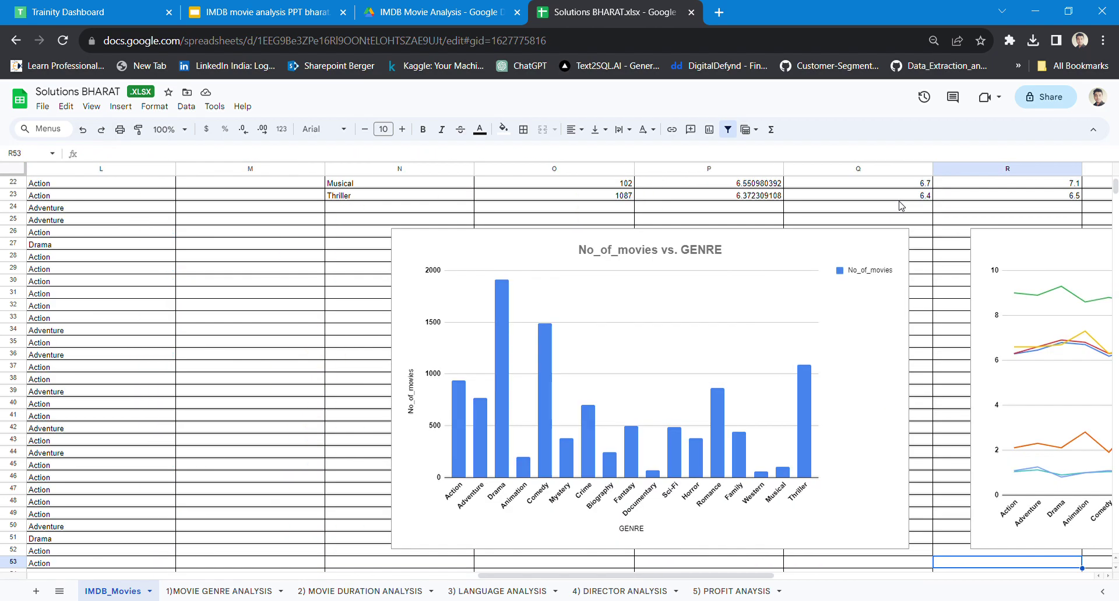
key("Down")
key("Down")
key("Down")
key("Down")
key("Down")
key("Down")
key("Down")
key("Down")
key("Down")
key("Down")
key("Down")
key("Down")
key("Down")
key("Down")
key("Down")
key("Down")
key("Down")
key("Down")
key("Down")
key("Down")
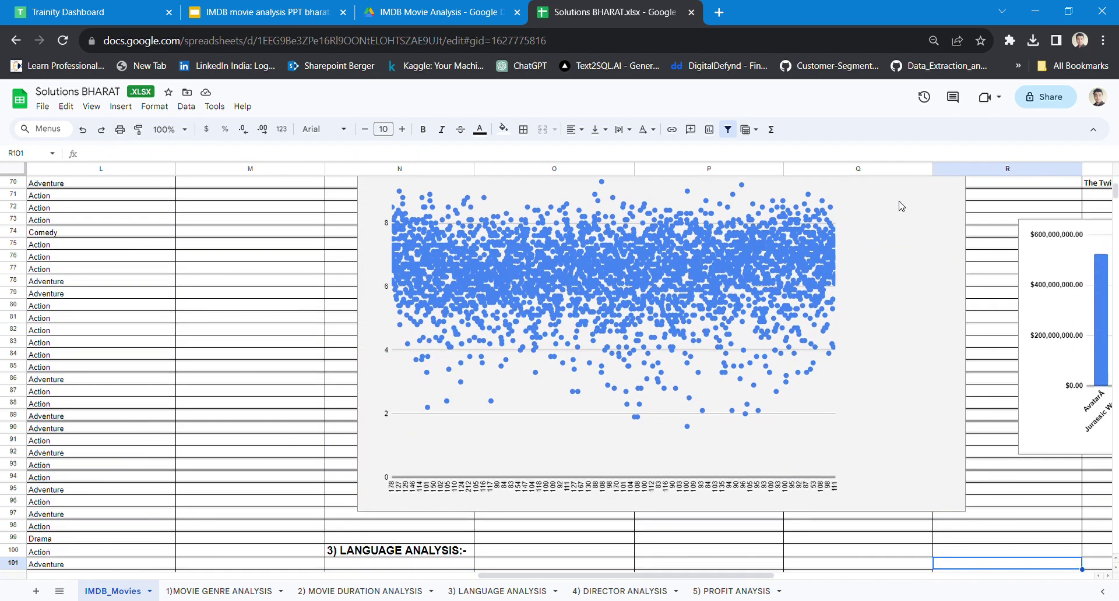
key("Down")
key("Down")
key("Down")
key("Down")
key("Down")
key("Down")
key("Down")
key("Down")
key("Down")
key("Down")
key("Down")
key("Down")
key("Down")
key("Down")
key("Down")
key("Down")
key("Down")
key("Down")
key("Down")
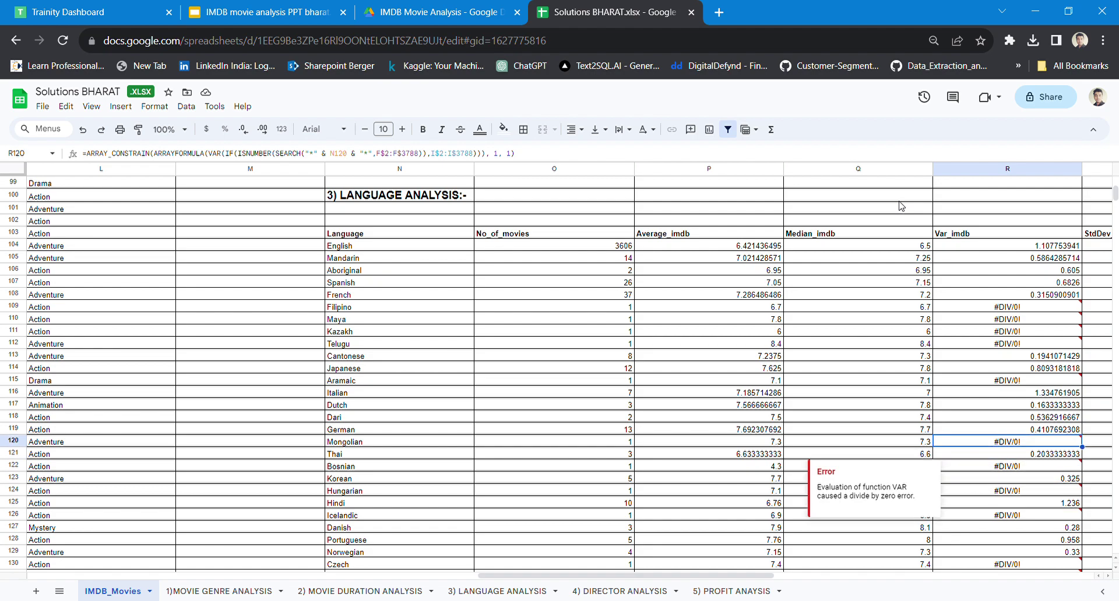
key("Left")
key("Left")
key("Left")
key("Up")
key("Up")
key("Up")
key("Up")
key("Up")
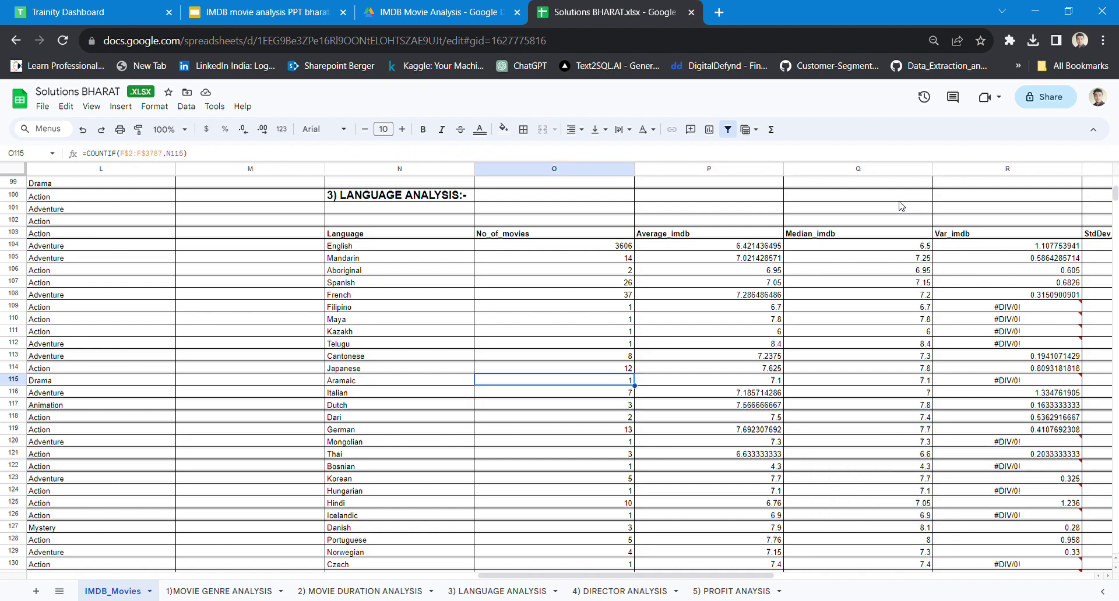
key("Up")
key("Up")
key("Up")
key("Up")
key("Up")
key("Up")
key("Up")
key("Up")
key("Up")
key("Up")
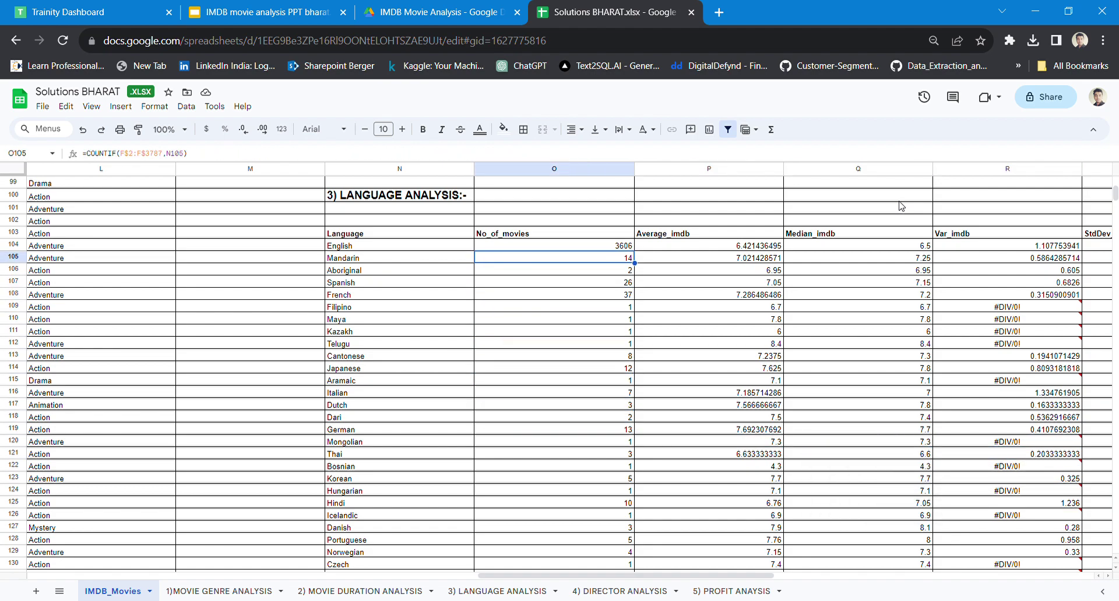
key("Up")
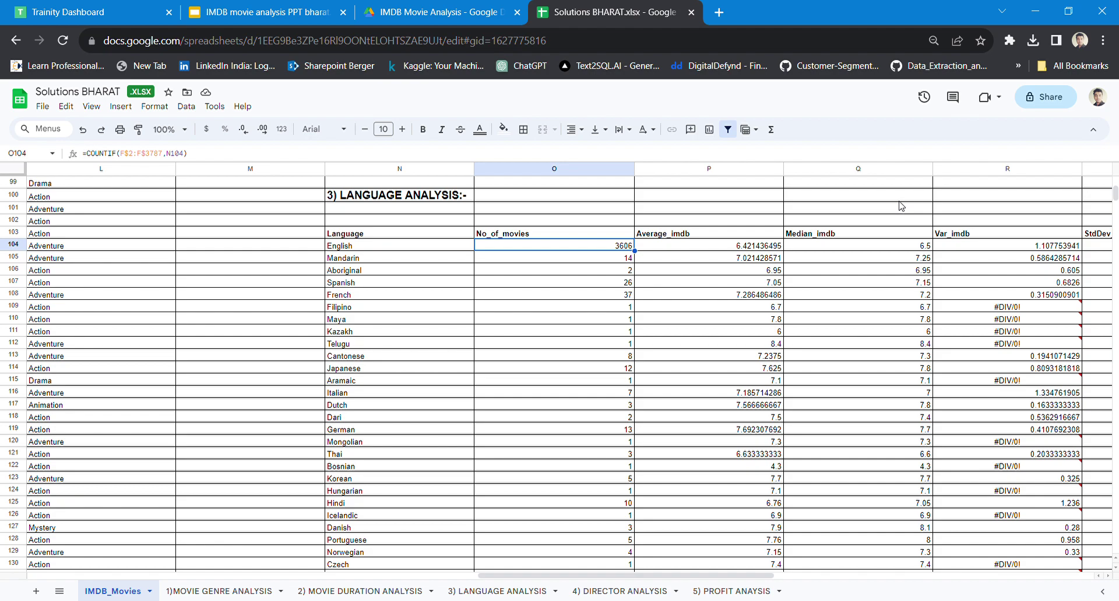
key("Right")
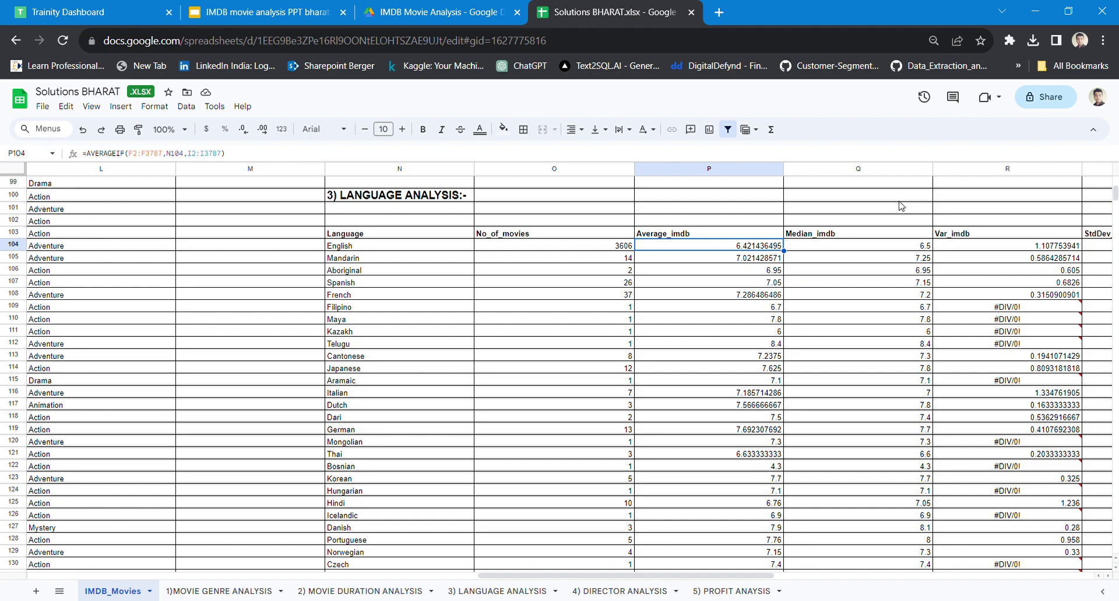
key("Right")
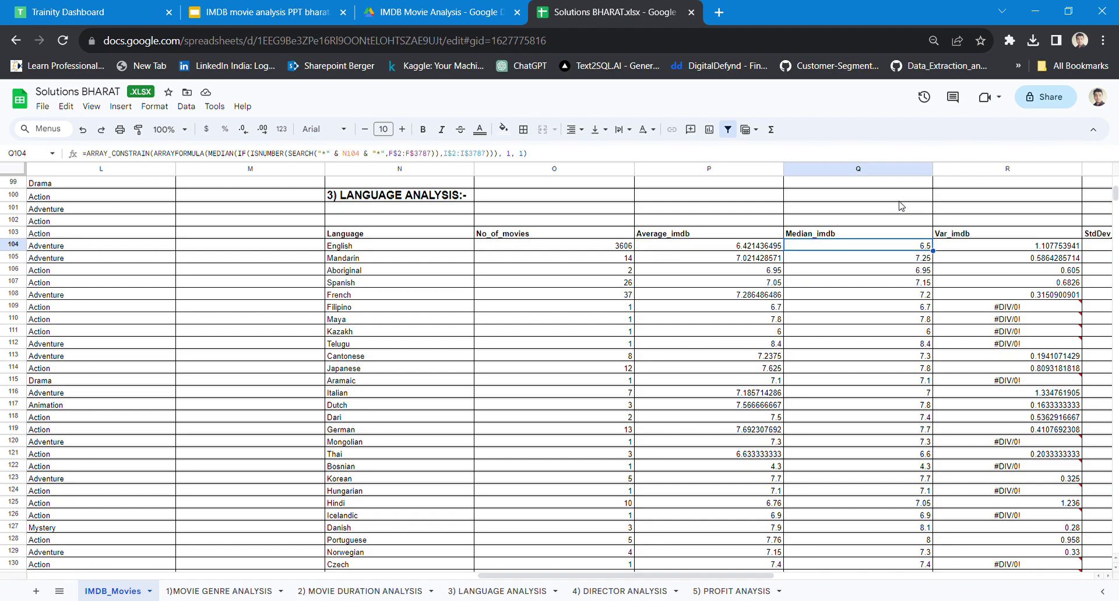
key("Right")
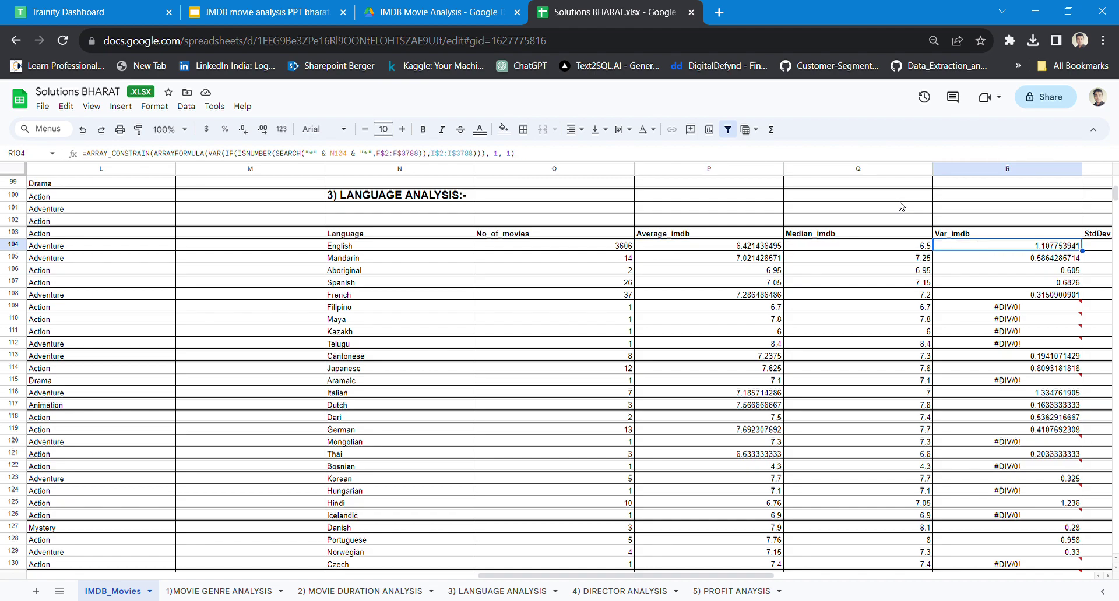
key("Right")
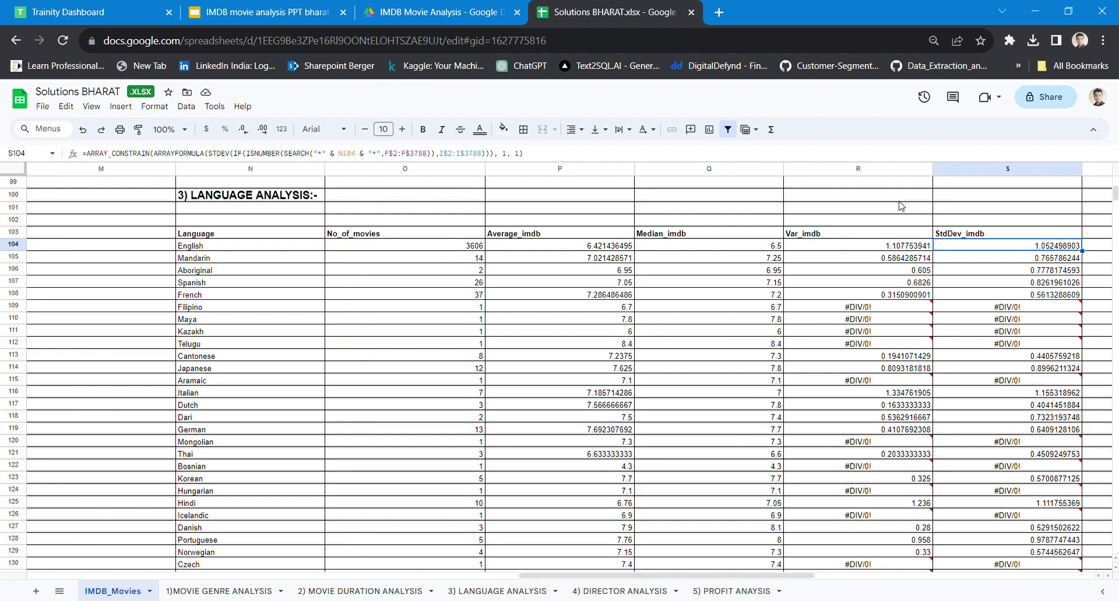
key("Up")
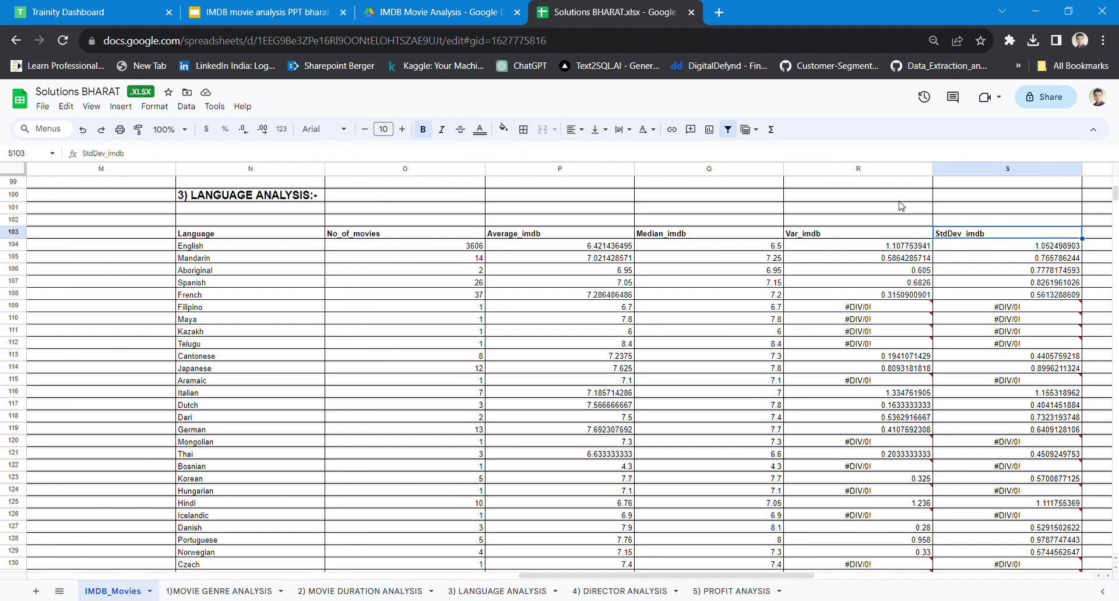
key("Down")
key("Left")
key("Left")
key("Left")
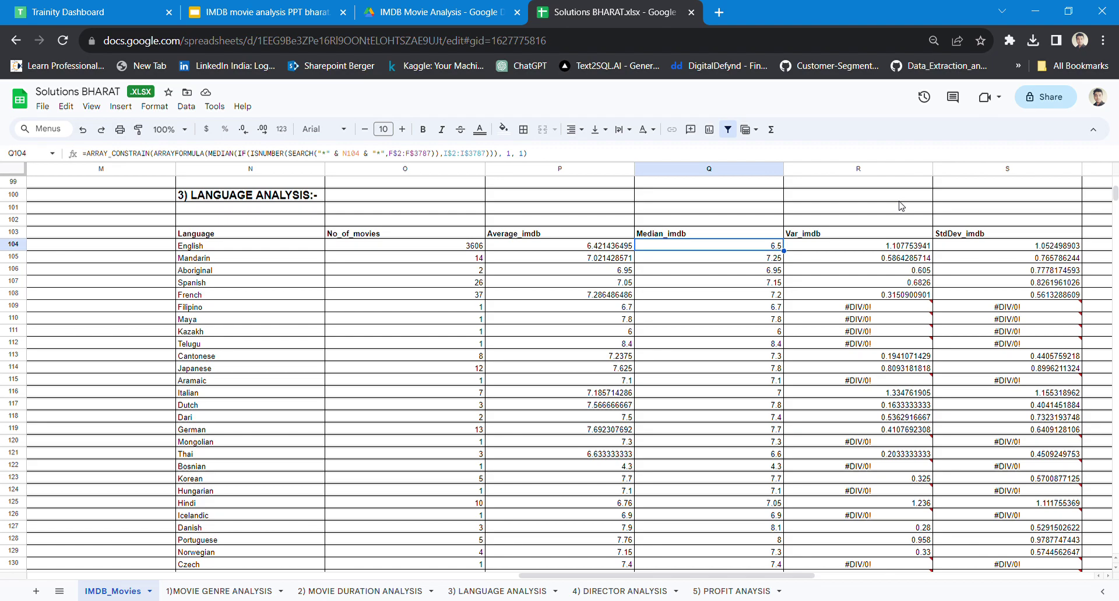
scroll(901, 205, "left", 5)
key("End")
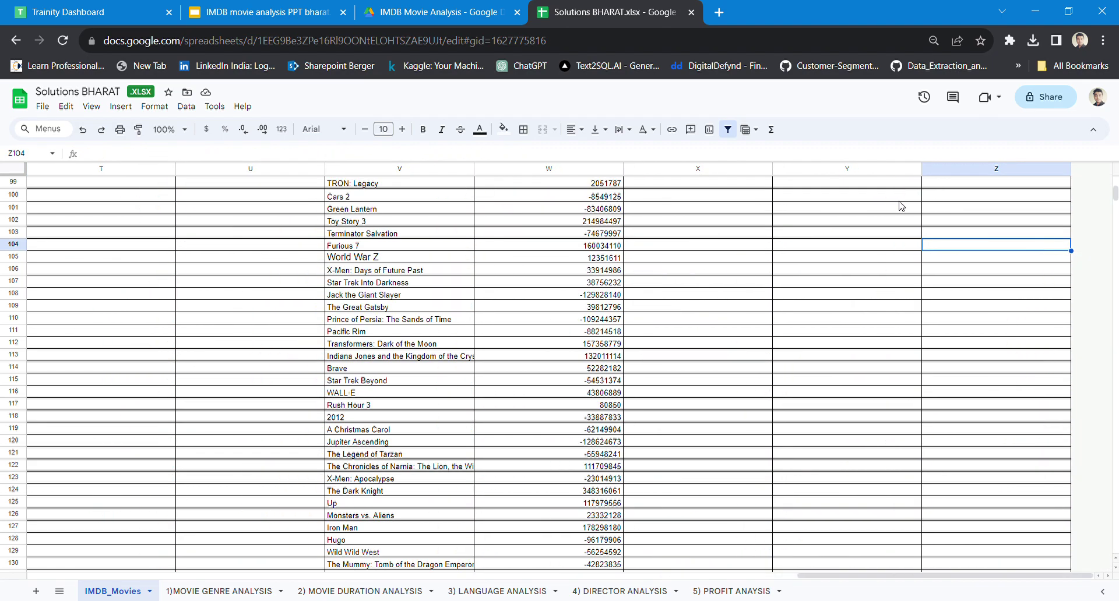
- On the 4) DIRECTOR ANALYSIS sheet, review the first director's average rating and movie count
left_click(601, 592)
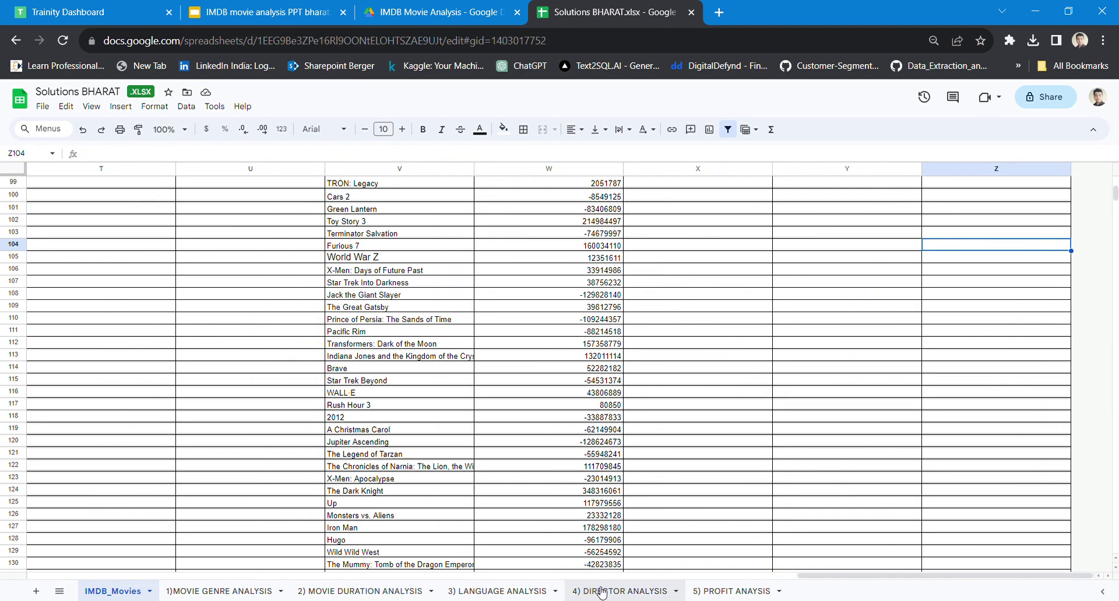
left_click(203, 265)
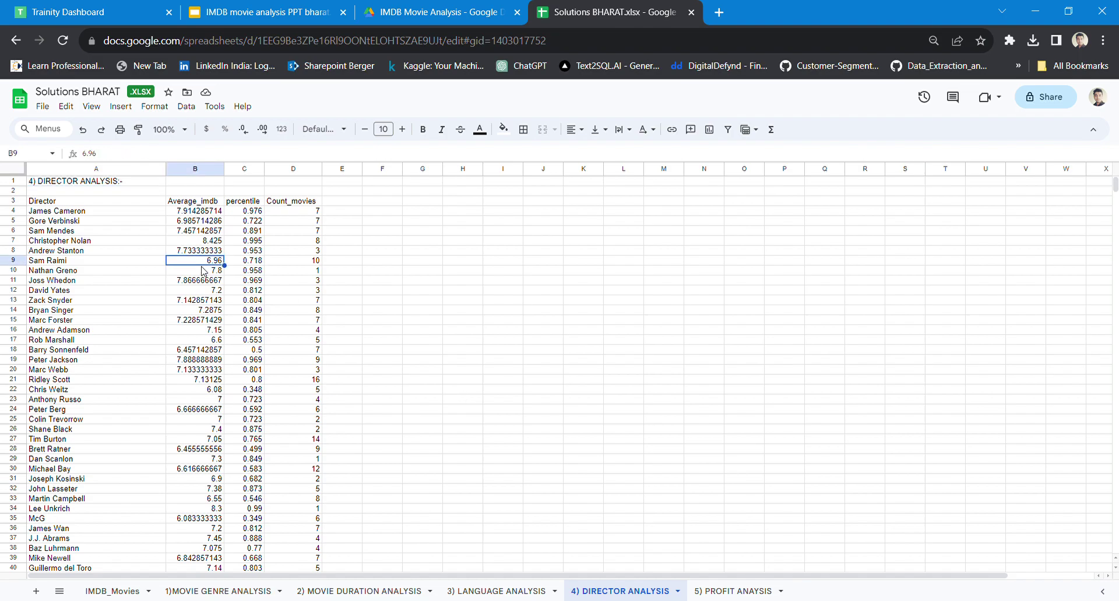
key("Up")
key("Up")
key("Up")
key("Up")
key("Up")
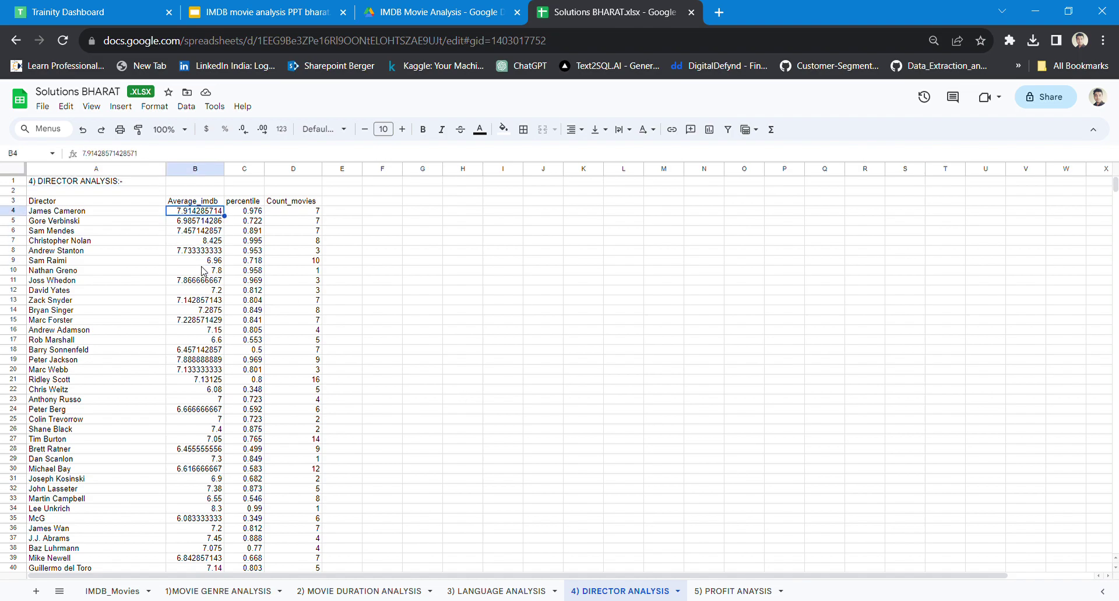
key("Right")
key("Right")
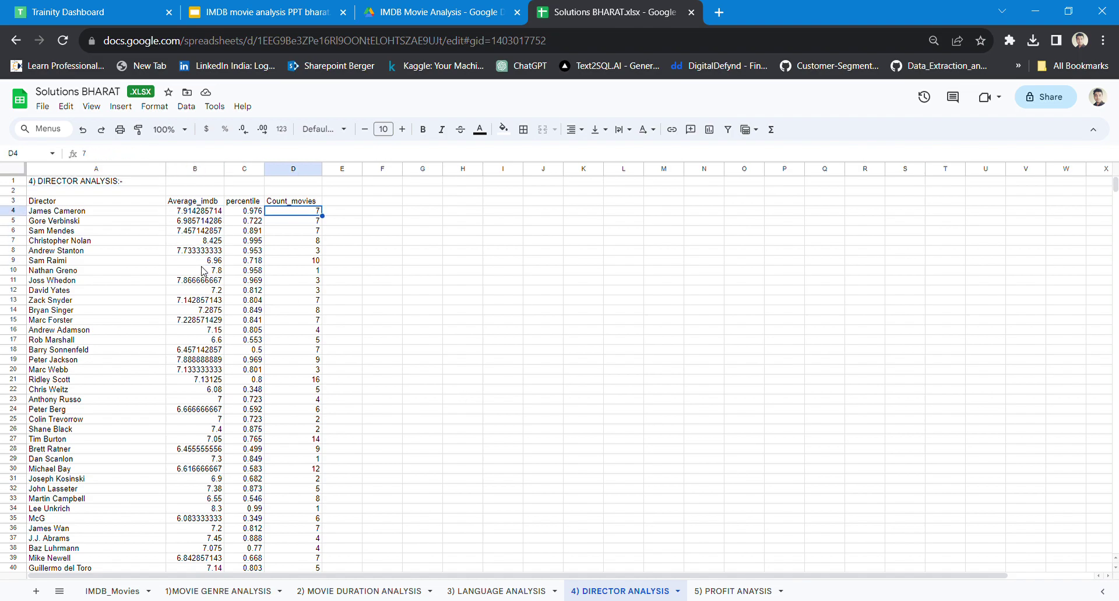
key("Left")
key("Left")
key("Left")
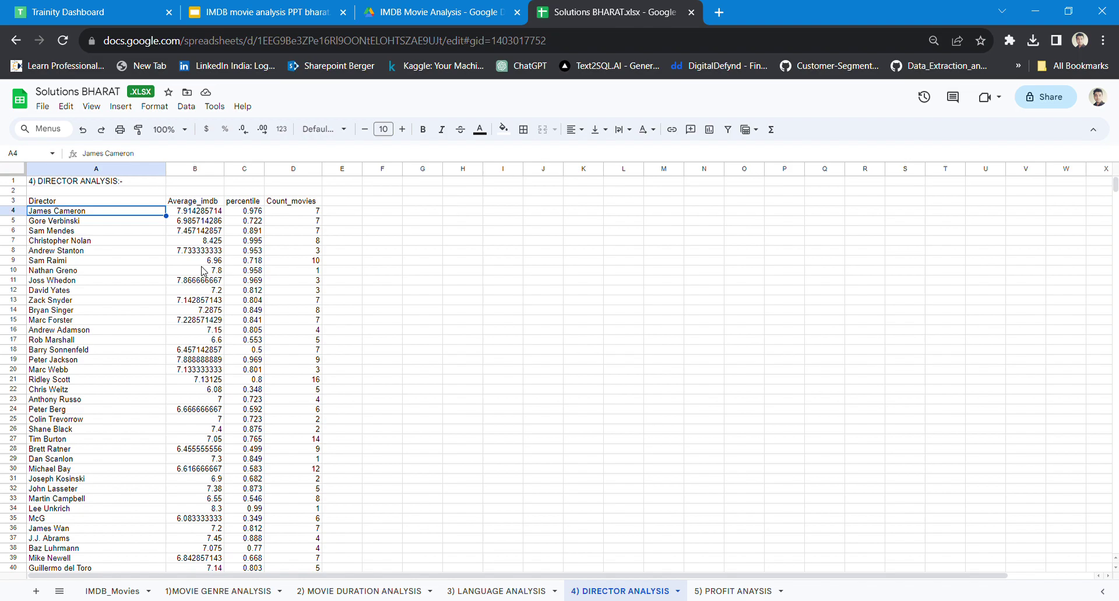
- Check James Cameron's percentile, average rating and movie count of 7
left_click(249, 214)
left_click(282, 217)
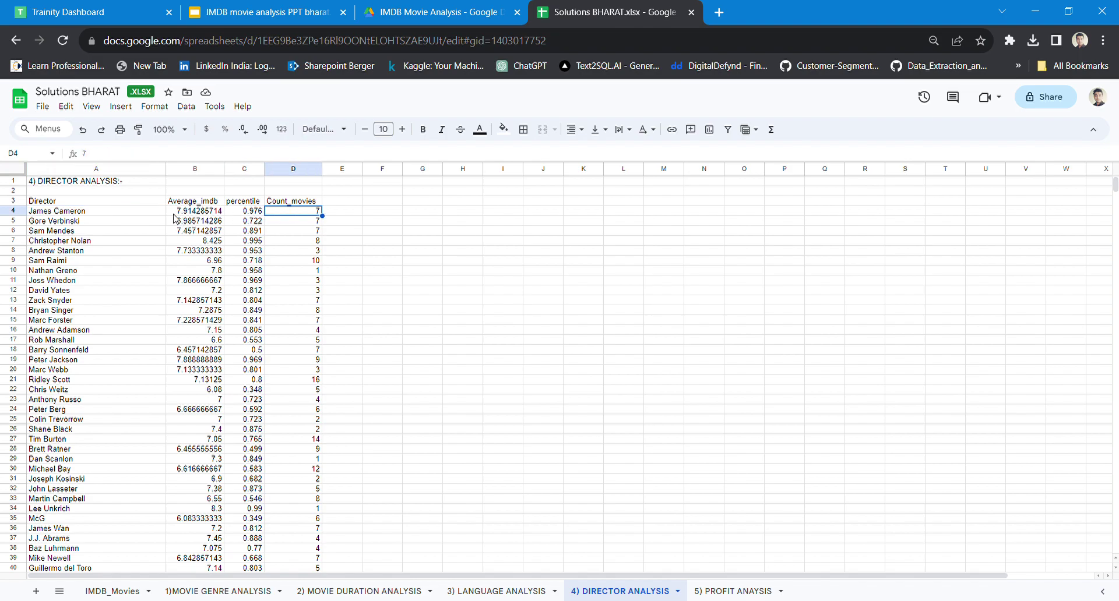
key("Left")
key("Left")
left_click(120, 214)
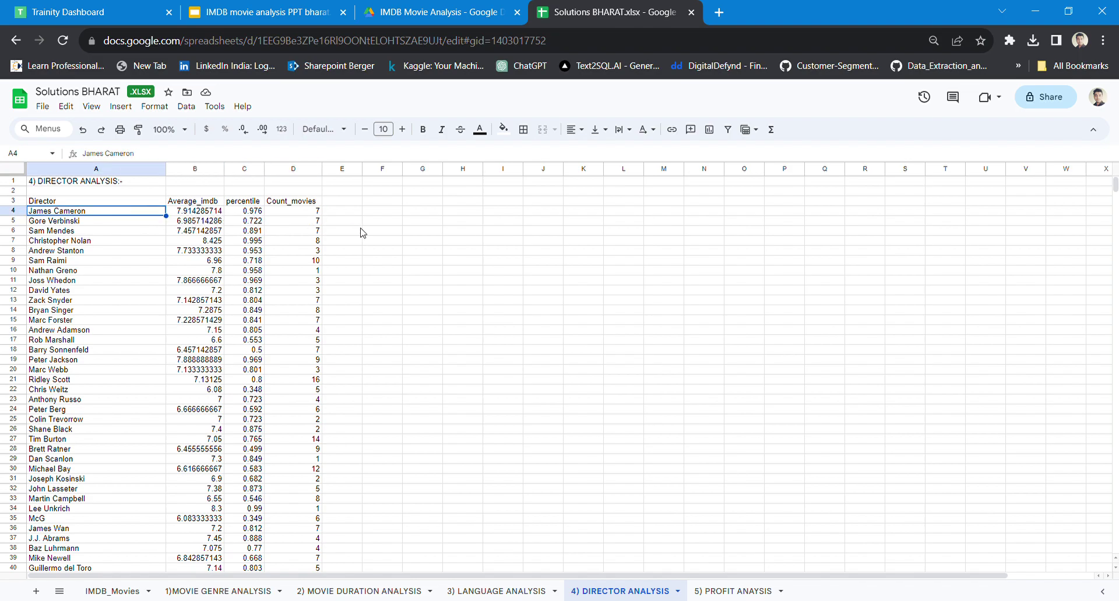
left_click(319, 217)
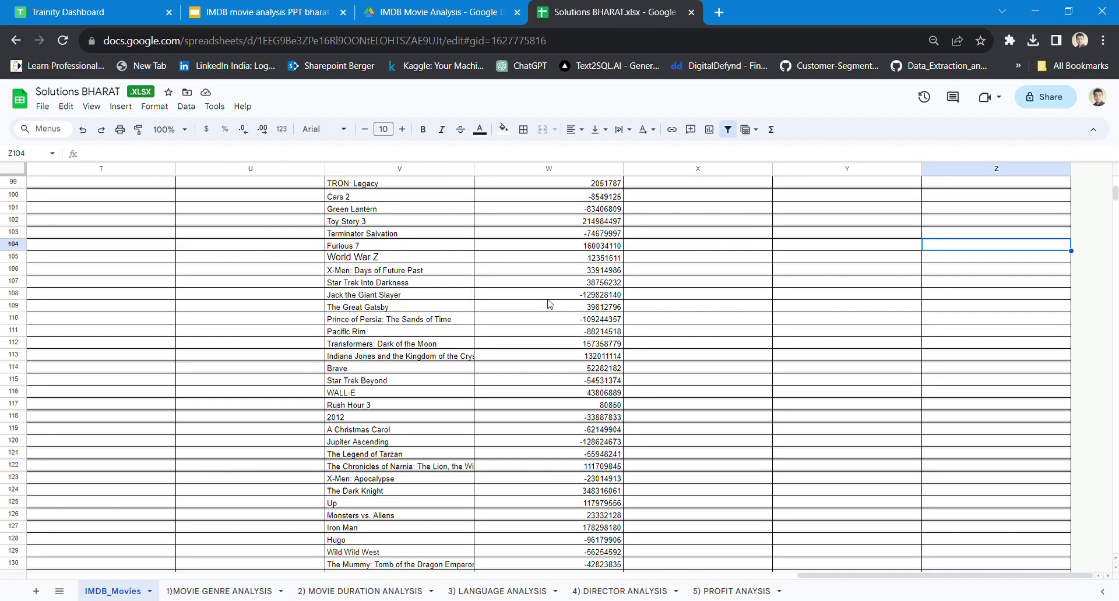
- Move from a movie's profit formula past the profit tables, bar chart and language analysis table
left_click(554, 309)
key("Left")
key("Left")
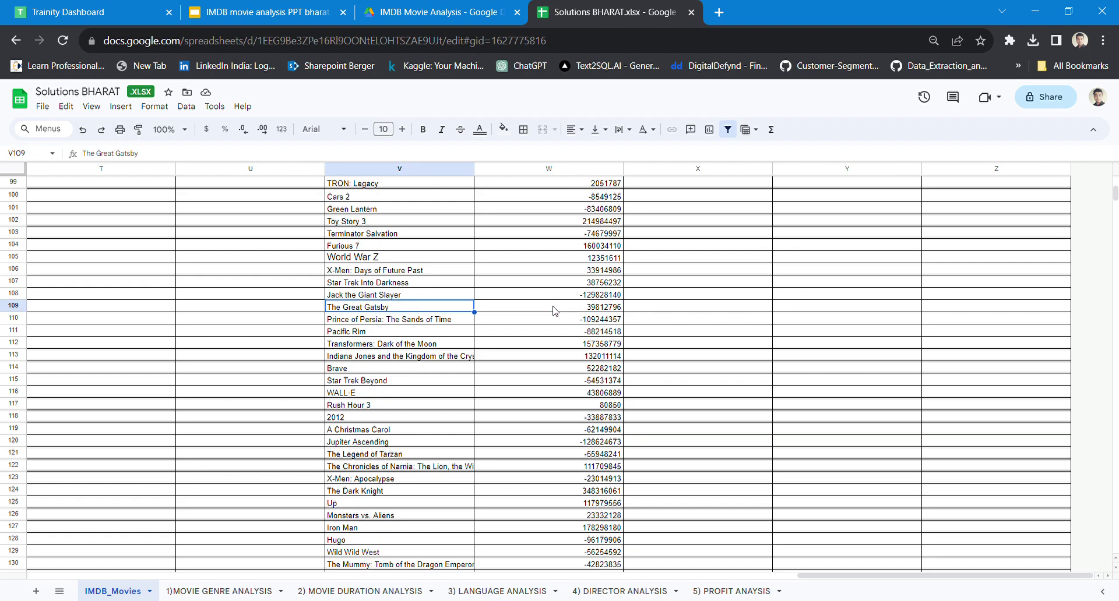
key("Up")
key("Up")
key("Up")
key("Up")
key("Up")
key("Up")
key("Up")
key("Up")
key("Up")
key("Up")
key("Up")
key("Up")
key("Up")
key("Up")
key("Up")
key("Up")
key("Up")
key("Up")
key("Up")
key("Up")
key("Up")
key("Up")
key("Up")
key("Up")
key("Up")
key("Up")
key("Up")
key("Up")
key("Up")
key("Up")
key("Up")
key("Up")
key("Up")
key("Up")
key("Up")
key("Up")
key("Up")
key("Up")
key("Up")
key("Up")
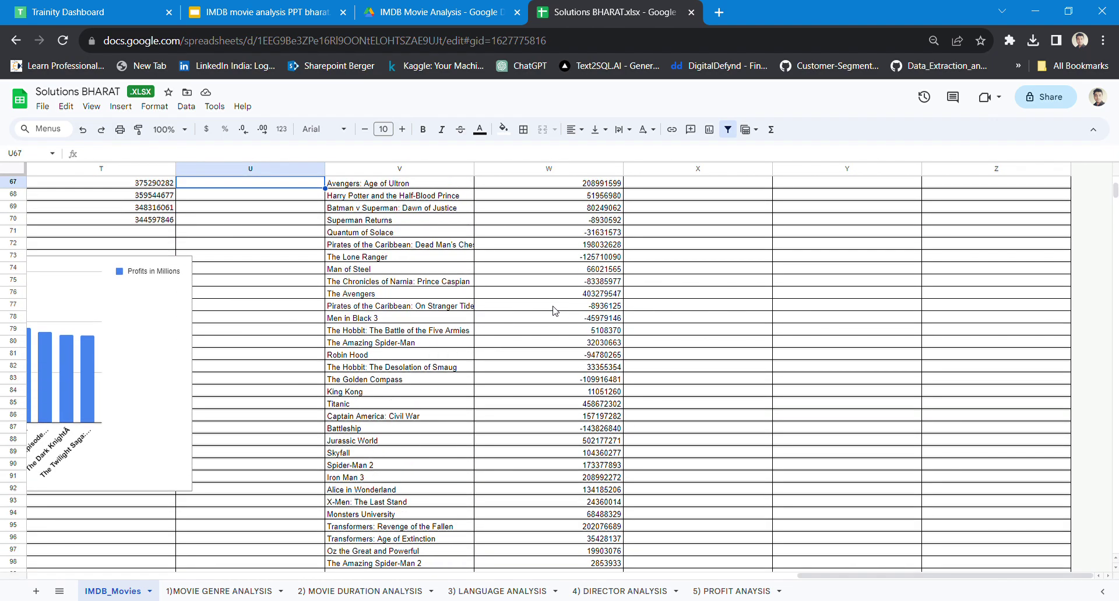
key("Down")
key("Down")
key("Down")
key("Down")
key("Down")
key("Down")
key("Down")
key("Down")
key("Down")
key("Down")
key("Down")
key("Down")
key("Down")
key("Down")
key("Down")
key("Down")
key("Down")
key("Down")
key("Down")
key("Down")
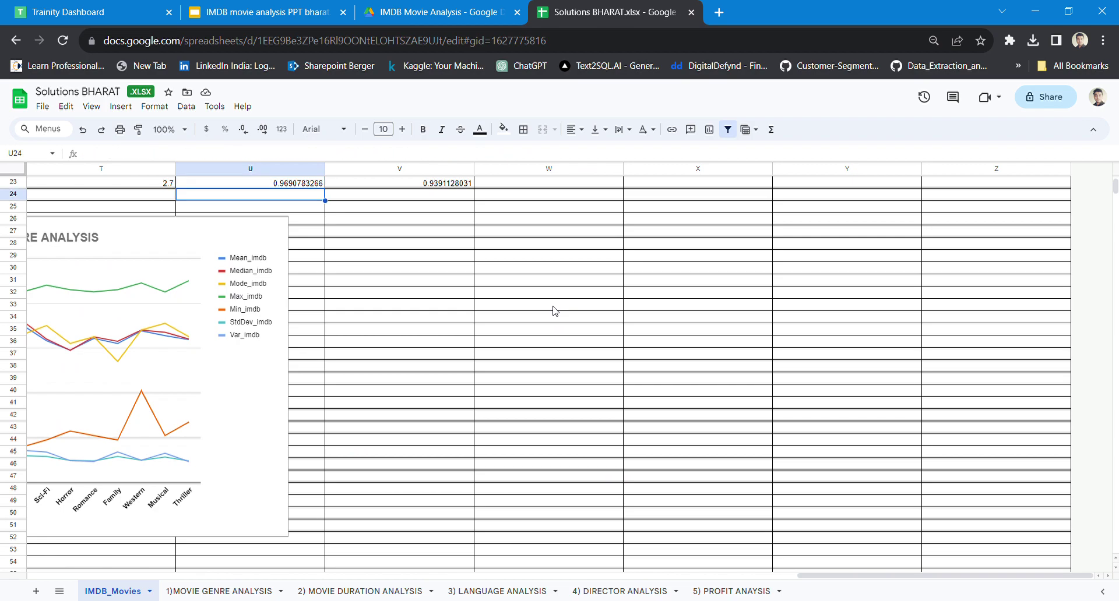
key("Left")
key("Left")
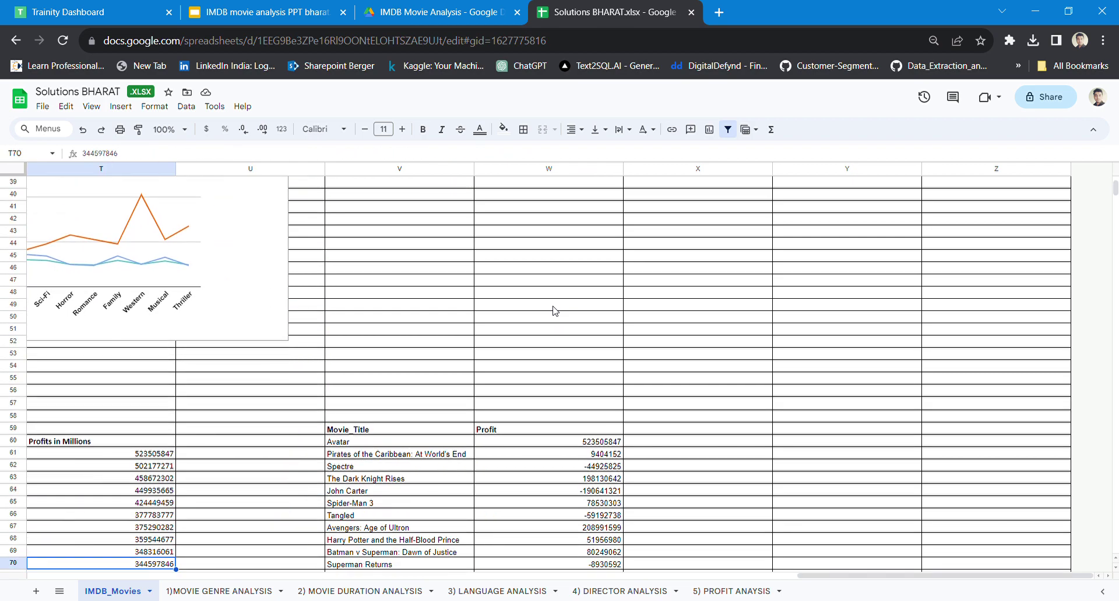
key("Right")
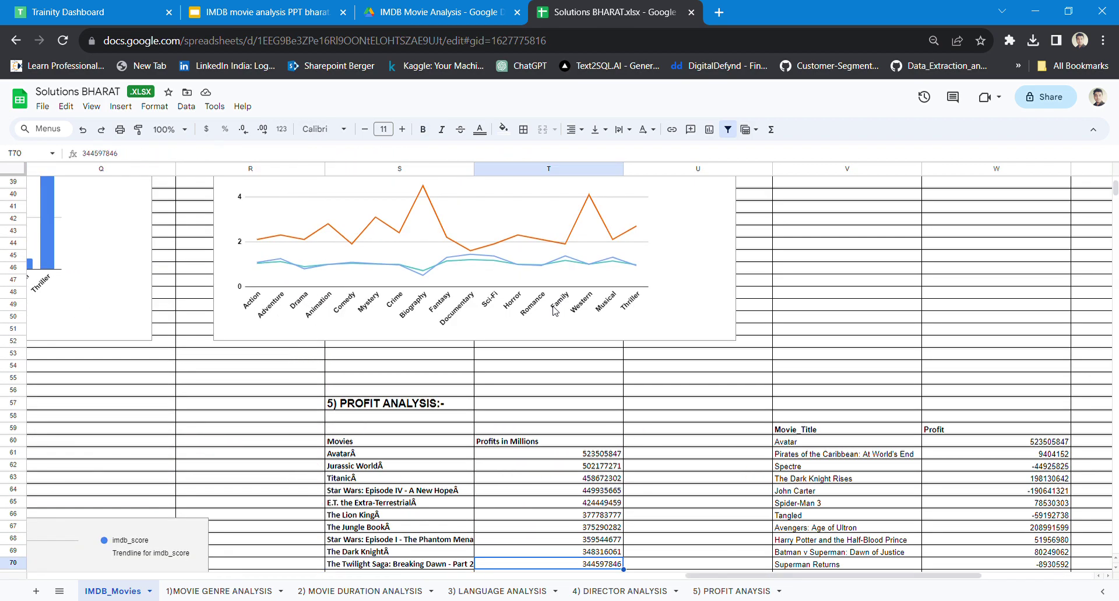
key("Down")
key("Down")
key("Down")
key("Down")
key("Down")
key("Down")
key("Down")
key("Down")
key("Down")
key("Down")
key("Down")
key("Down")
key("Down")
key("Down")
key("Down")
key("Down")
key("Down")
key("Down")
key("Down")
key("Down")
key("Down")
key("Down")
key("Down")
key("Down")
key("Down")
key("Down")
key("Down")
key("Down")
key("Down")
key("Down")
key("Down")
key("Down")
key("Down")
key("Down")
key("Down")
key("Down")
key("Down")
key("Down")
key("Down")
key("Down")
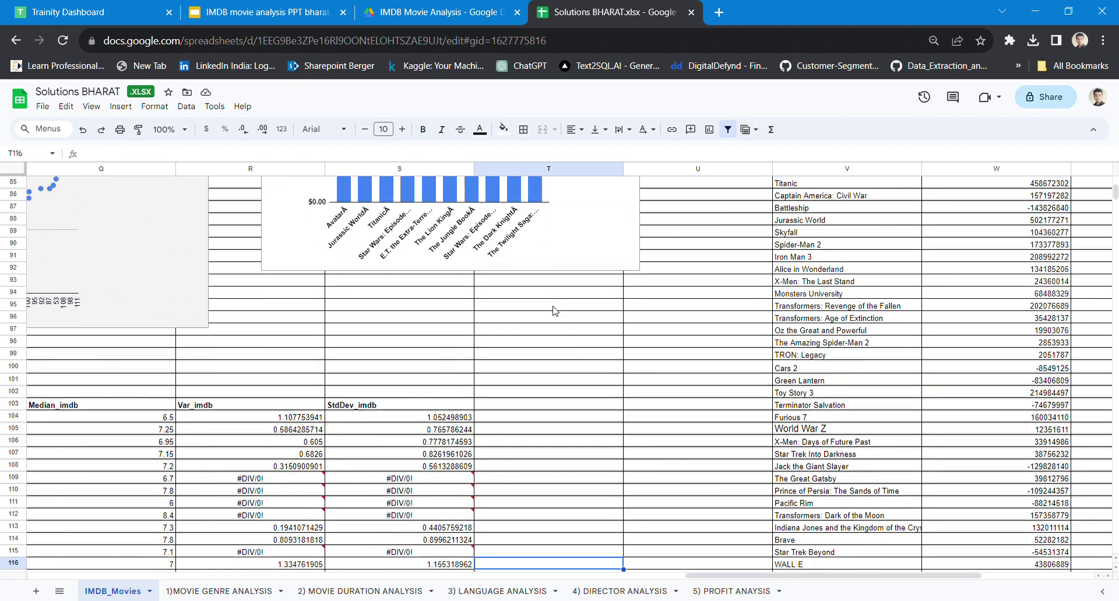
key("Left")
key("Left")
key("Left")
key("Left")
key("Left")
key("Left")
key("Left")
key("Down")
key("Down")
key("Down")
key("Down")
key("Down")
key("Down")
key("Down")
key("Down")
key("Down")
key("Down")
key("Down")
key("Down")
key("Down")
key("Down")
key("Down")
key("Down")
key("Down")
key("Down")
key("Down")
key("Down")
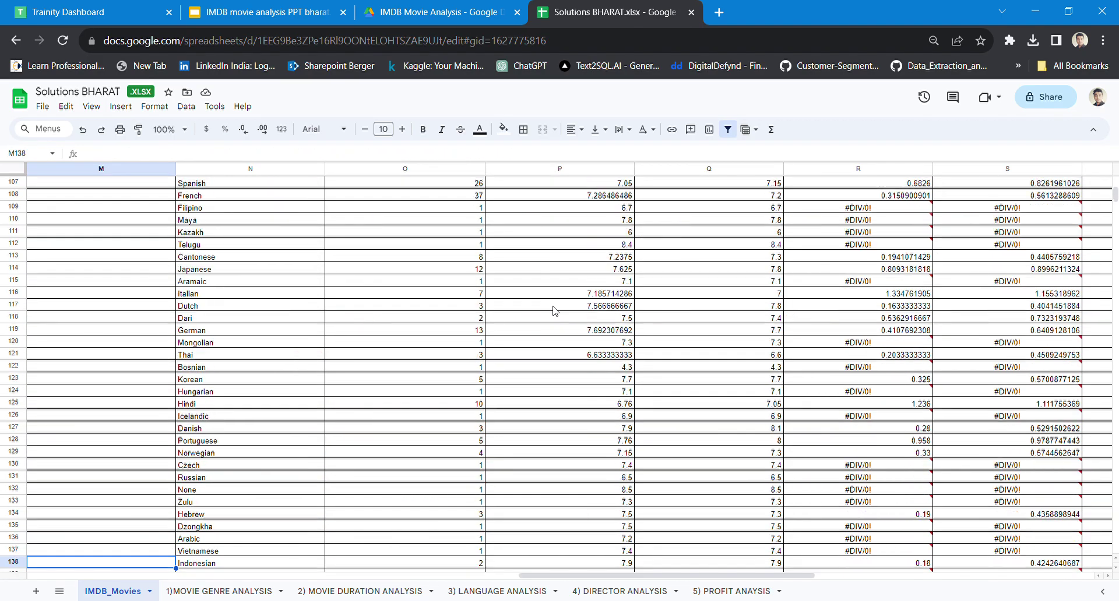
- Reach the Director Analysis table and inspect Gore Verbinski's AVERAGEIF average-rating formula
key("Right")
key("Up")
key("Up")
key("Right")
key("Right")
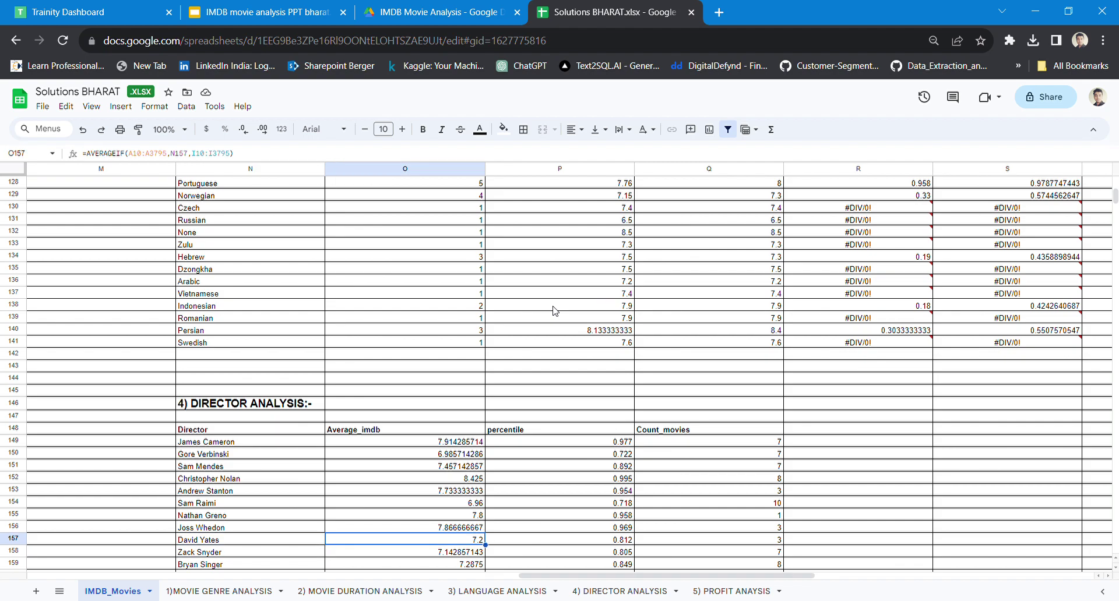
key("Up")
key("Up")
key("Up")
key("Up")
key("Up")
key("Up")
key("Up")
key("Left")
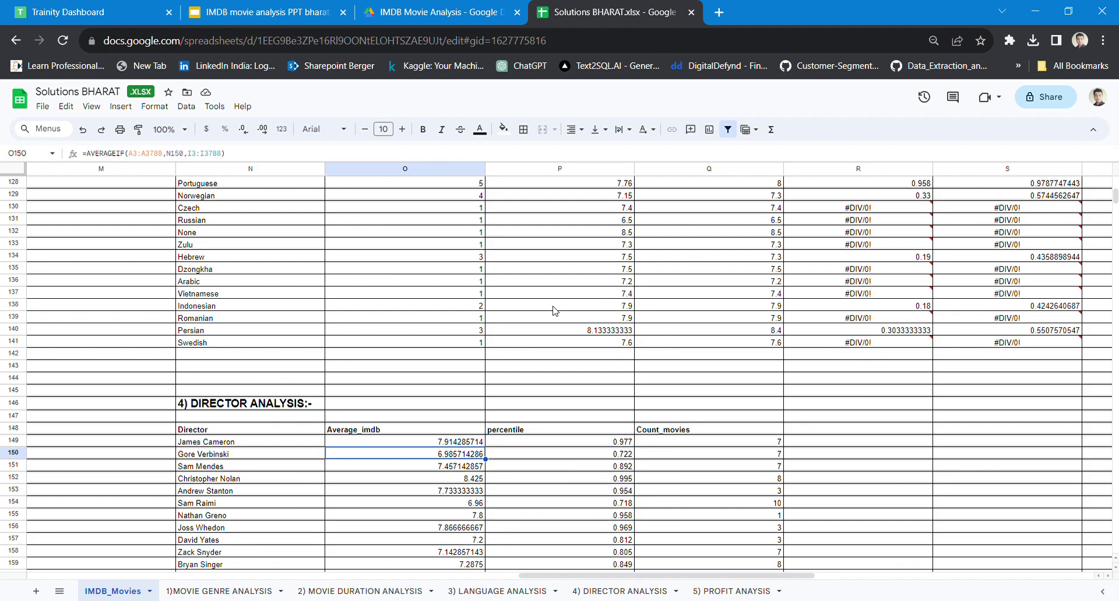
key("Up")
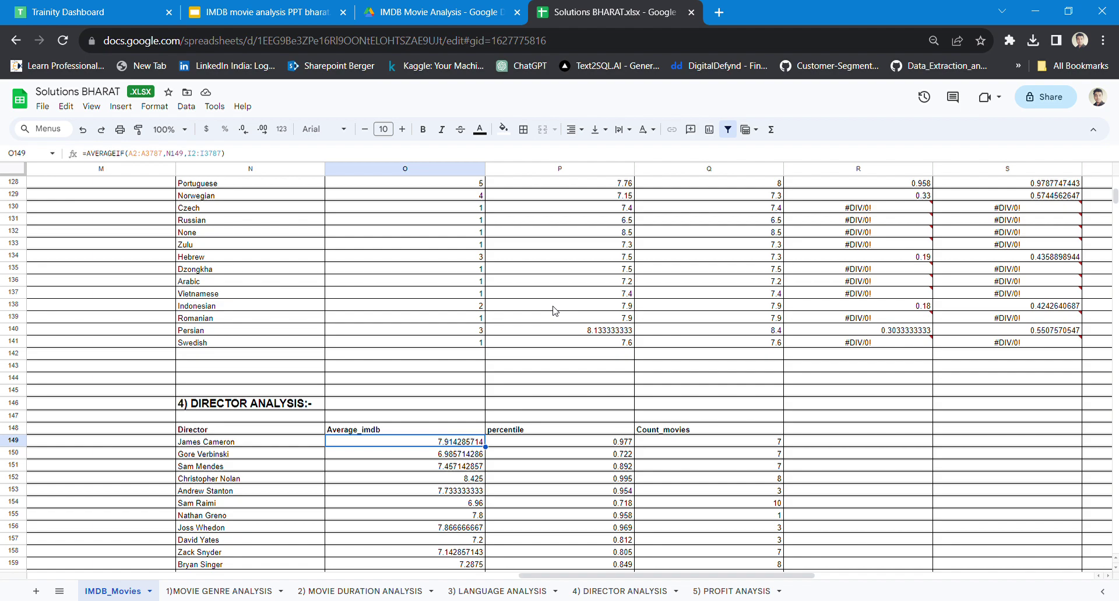
- Inspect James Cameron's PERCENTRANK.EXC percentile (0.977) and COUNTIF movie-count (7) formulas
key("Right")
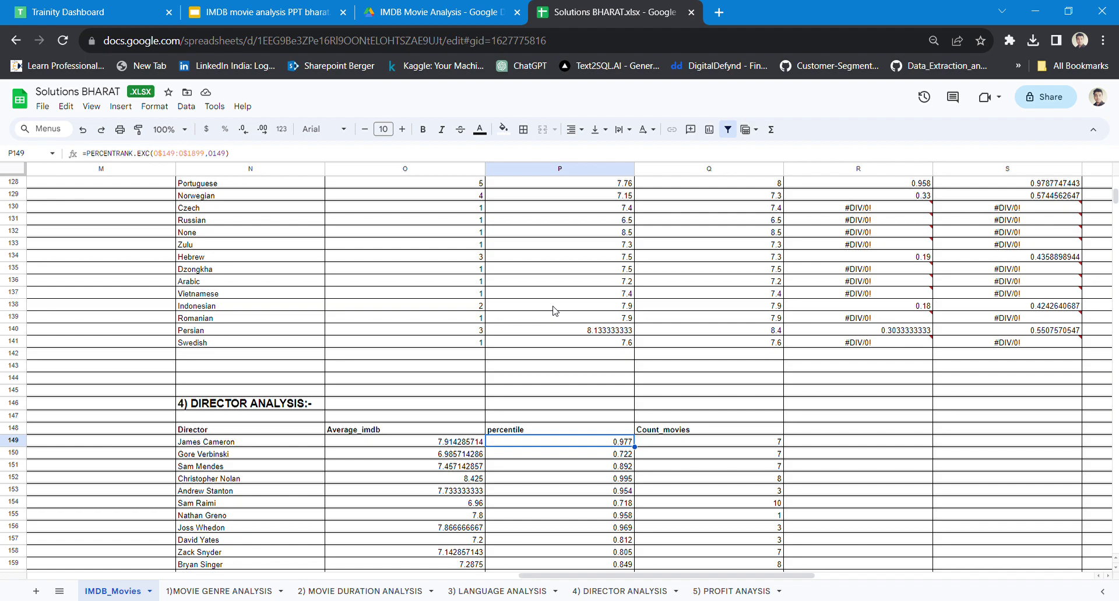
key("Right")
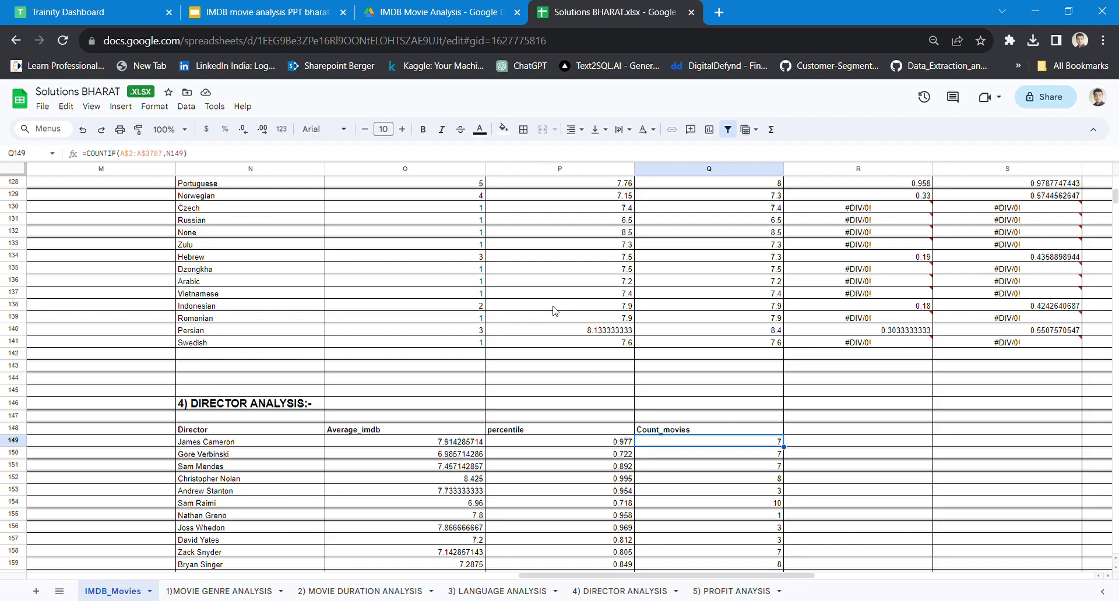
key("Down")
key("Down")
key("Down")
key("Down")
key("Down")
key("Down")
key("Down")
key("Down")
key("Down")
key("Down")
key("Down")
key("Down")
key("Down")
key("Down")
key("Down")
key("Down")
key("Down")
key("Down")
key("Down")
key("Down")
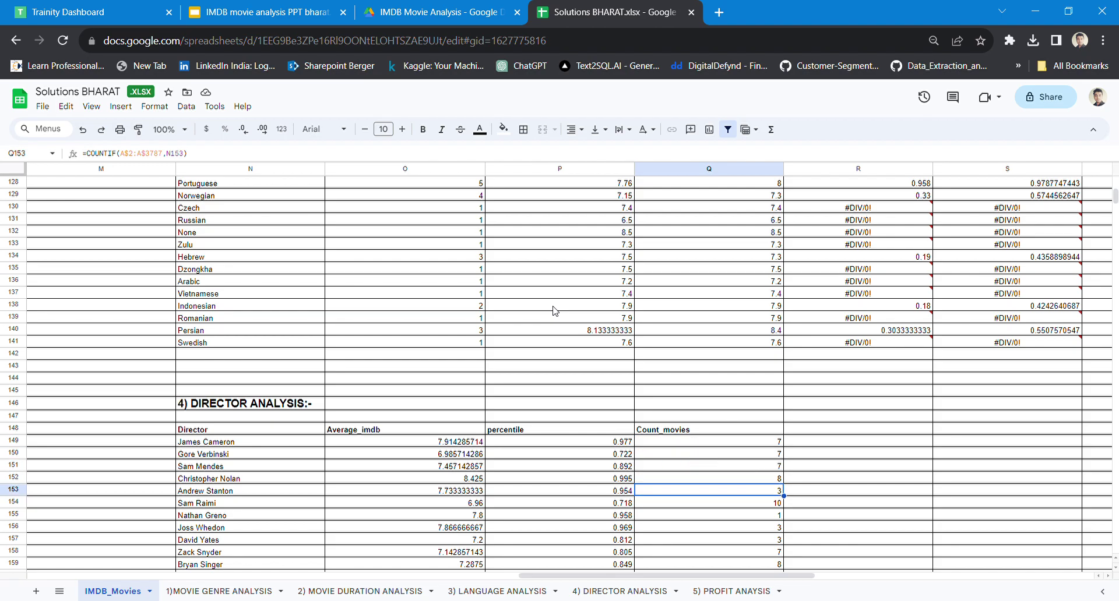
key("Up")
key("Up")
key("Up")
key("Up")
key("Up")
key("Up")
key("Up")
key("Up")
key("Up")
key("Up")
key("Up")
key("Up")
key("Up")
key("Up")
key("Up")
key("Up")
key("Up")
key("Up")
key("Up")
key("Up")
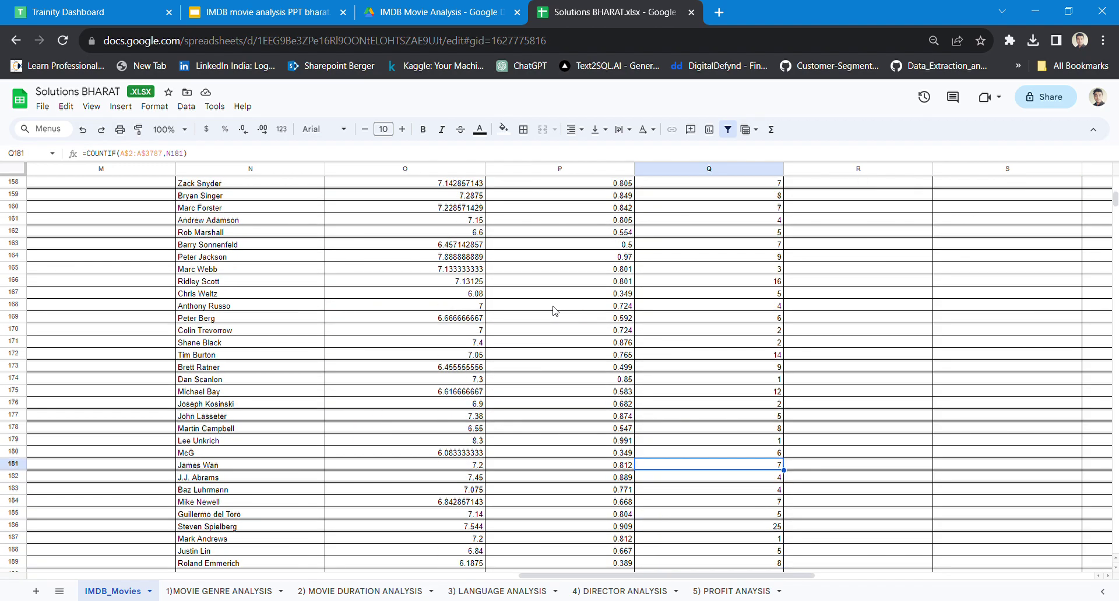
- Move up to the language table's #DIV/0! variance values
key("Up")
key("Up")
key("Up")
key("Up")
key("Up")
key("Up")
key("Up")
key("Up")
key("Up")
key("Up")
key("Up")
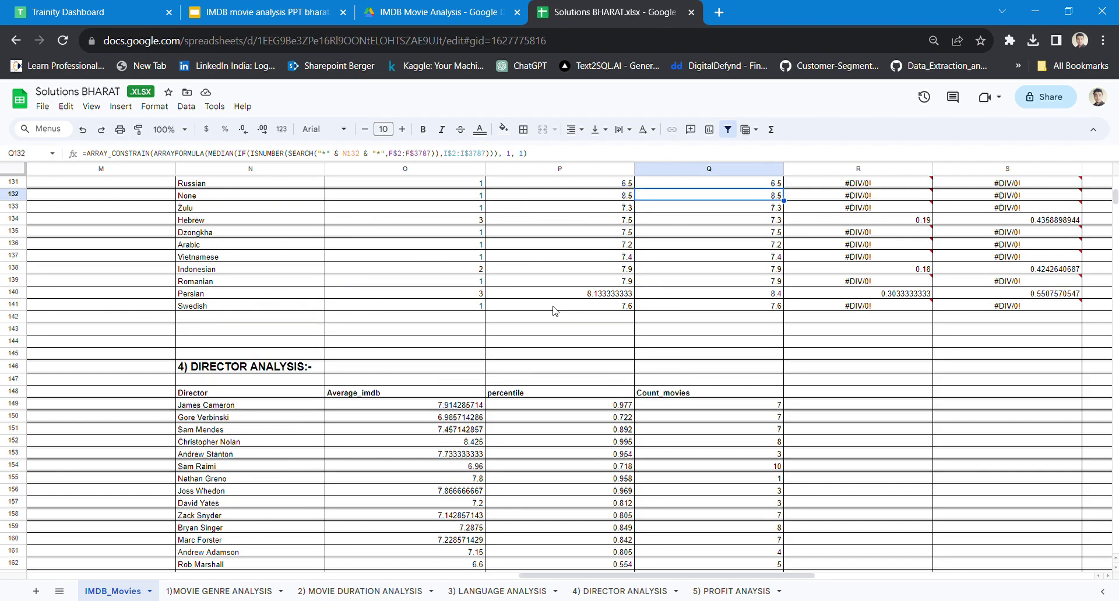
key("Right")
key("Up")
key("Up")
key("Up")
key("Up")
key("Up")
key("Up")
key("Up")
key("Up")
key("Up")
key("Up")
key("Up")
key("Up")
key("Up")
key("Up")
key("Up")
key("Up")
key("Up")
key("Up")
key("Up")
key("Up")
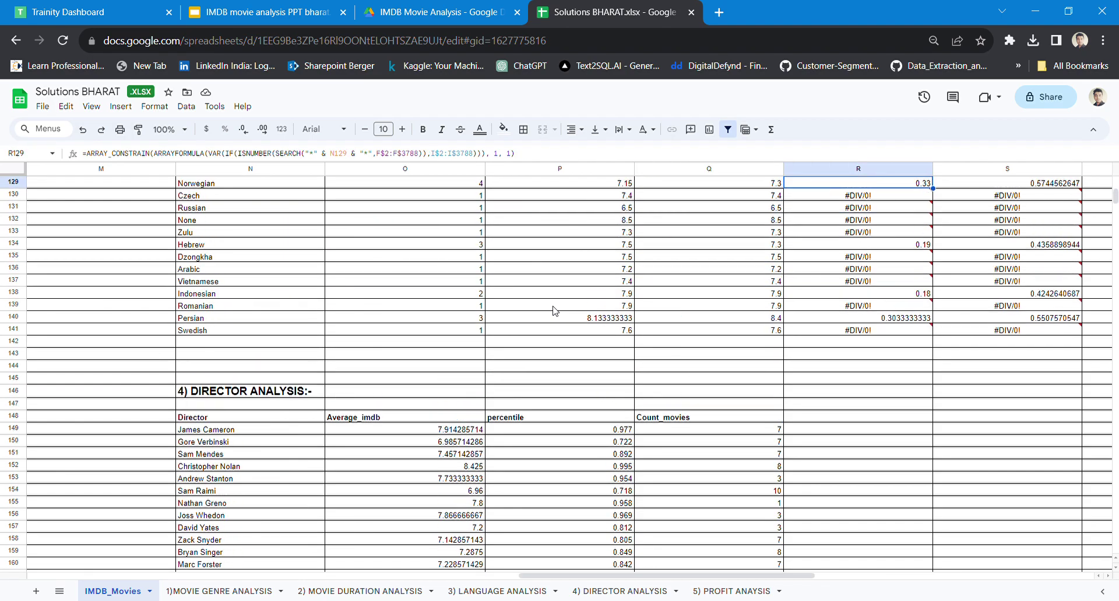
- Move to the Profit Analysis heading and check Avatar's top profit of 523505847
key("Up")
key("Up")
key("Up")
key("Up")
key("Up")
key("Up")
key("Up")
key("Up")
key("Up")
key("Up")
key("Up")
key("Up")
key("Up")
key("Up")
key("Up")
key("Up")
key("Up")
key("Up")
key("Up")
key("Up")
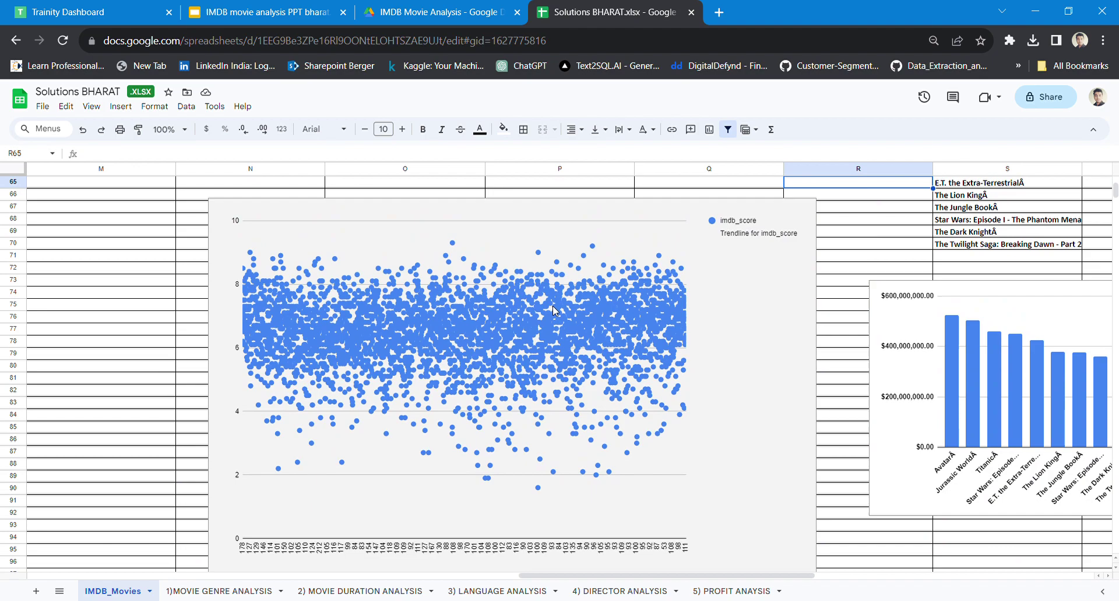
key("Right")
key("Right")
key("Right")
key("Left")
key("Left")
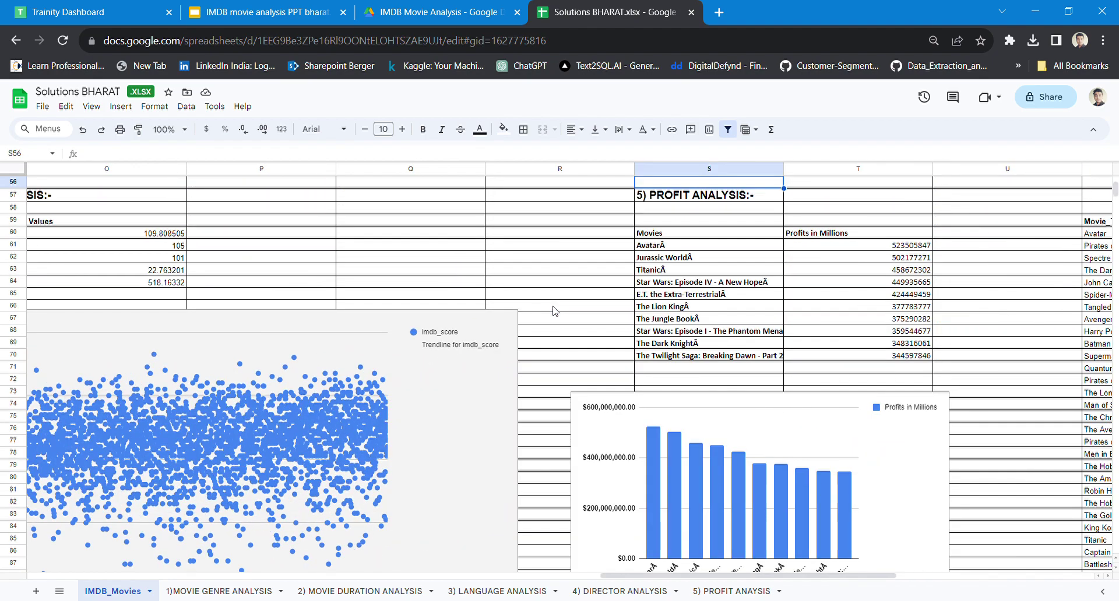
key("Down")
key("Down")
key("Down")
key("Down")
key("Down")
key("Down")
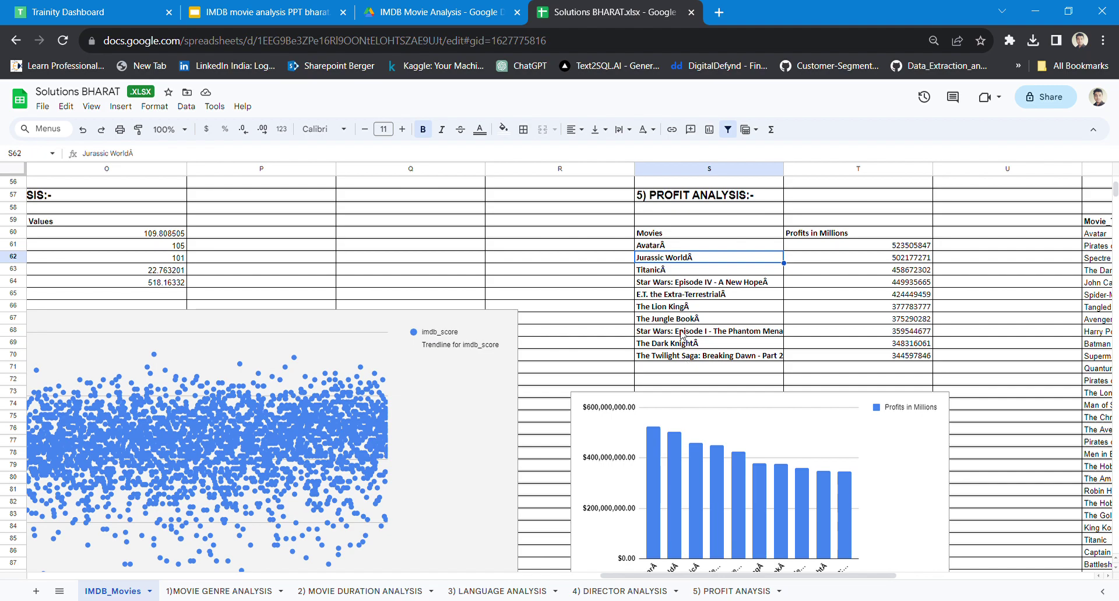
key("Right")
key("Up")
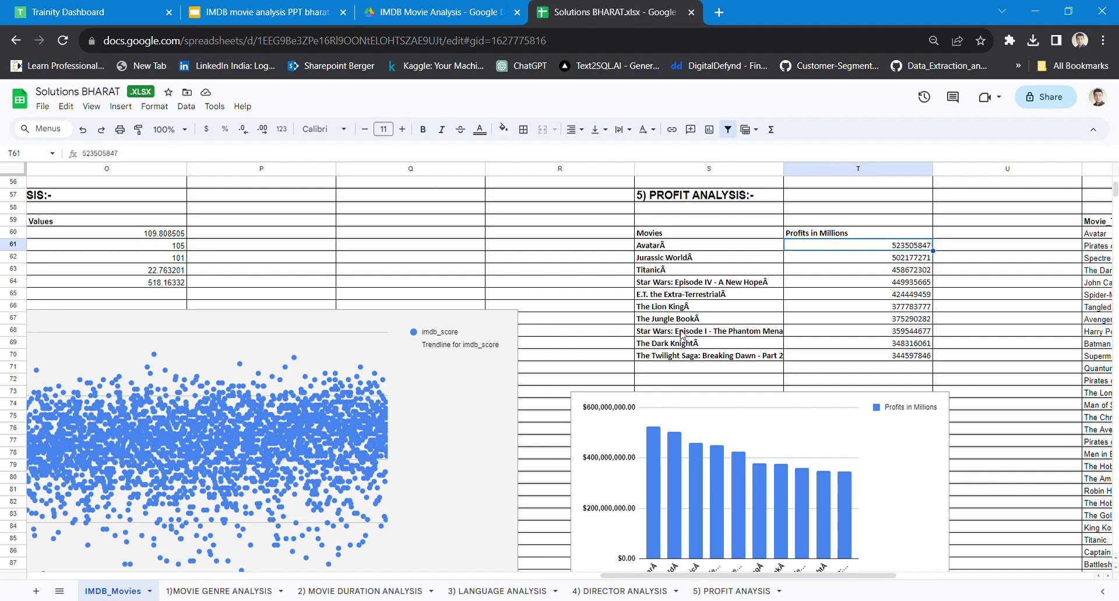
- Inspect the UNIQUE formula building the Movie_Title list and Avatar's Profit value
key("Up")
key("Down")
key("Up")
key("Right")
key("Right")
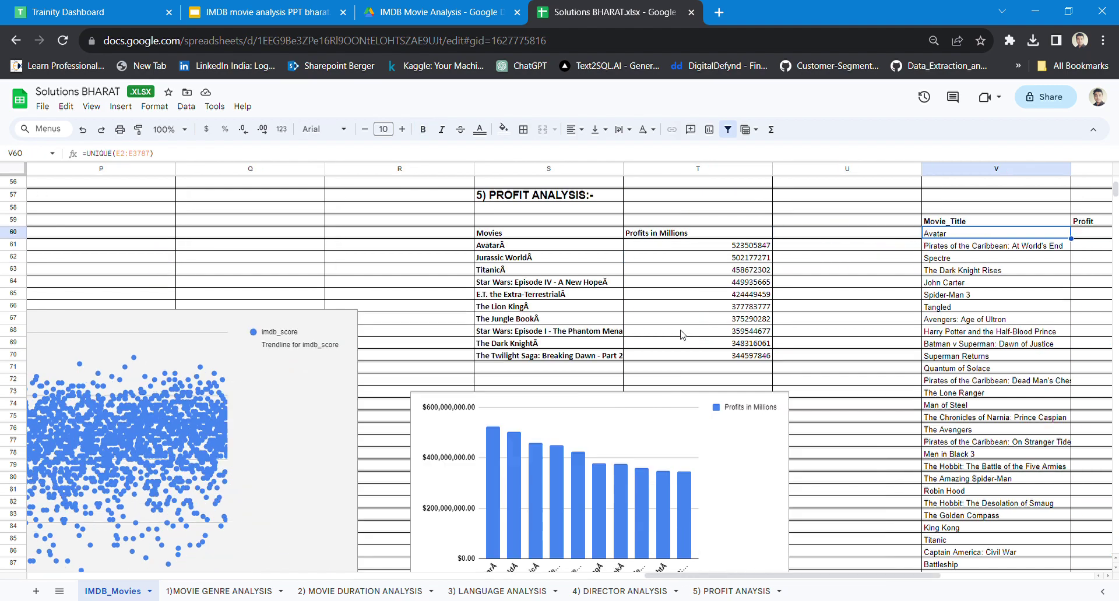
key("Right")
key("Up")
key("Left")
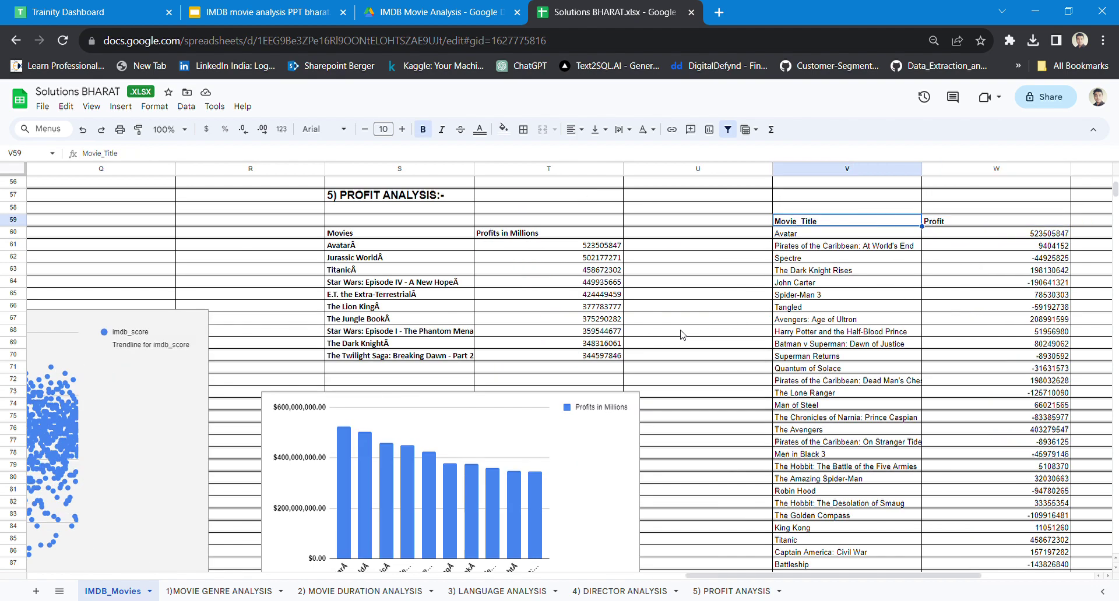
key("Left")
key("Right")
key("Down")
key("Right")
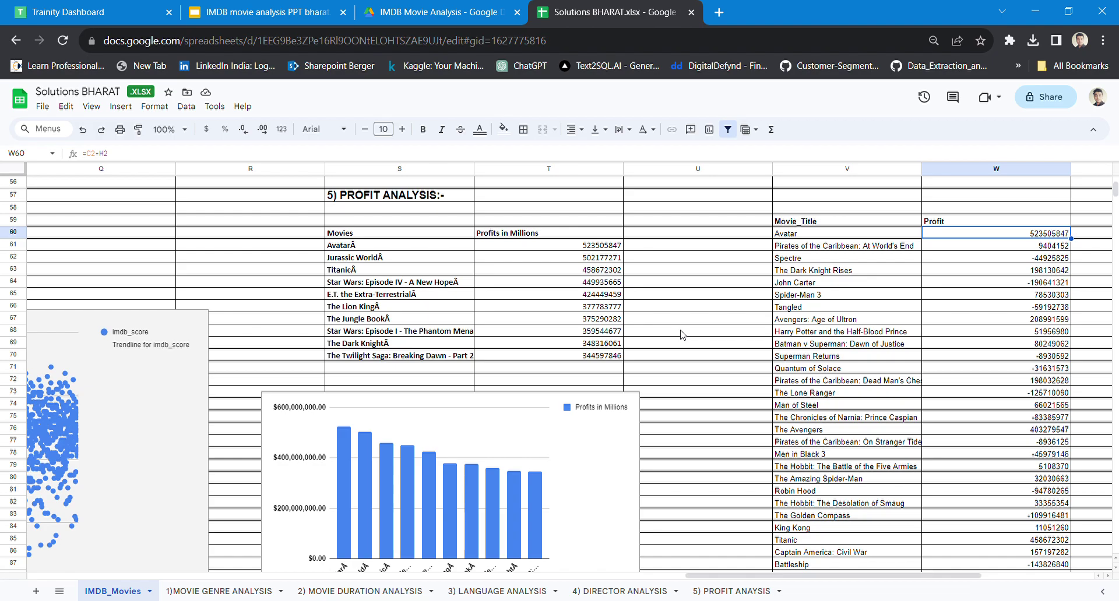
key("Left")
key("Left")
key("Home")
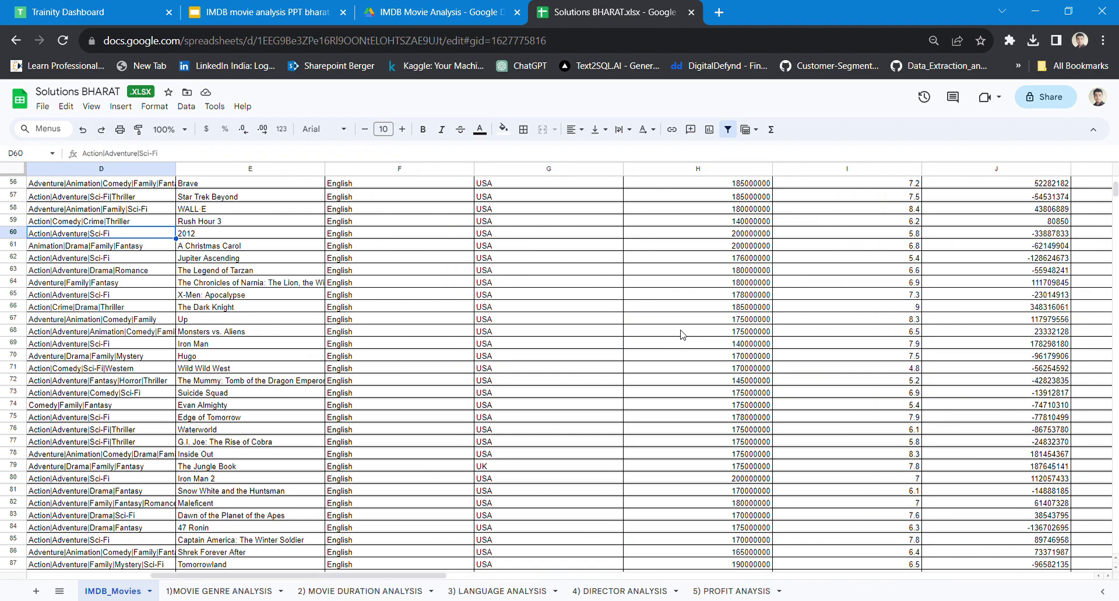
key("Right")
key("Right")
key("Up")
key("Up")
key("Up")
key("Up")
key("Up")
key("Up")
key("Up")
key("Up")
key("Up")
key("Up")
key("Up")
key("Up")
key("Up")
key("Up")
key("Up")
key("Up")
key("Up")
key("Up")
key("Up")
key("Up")
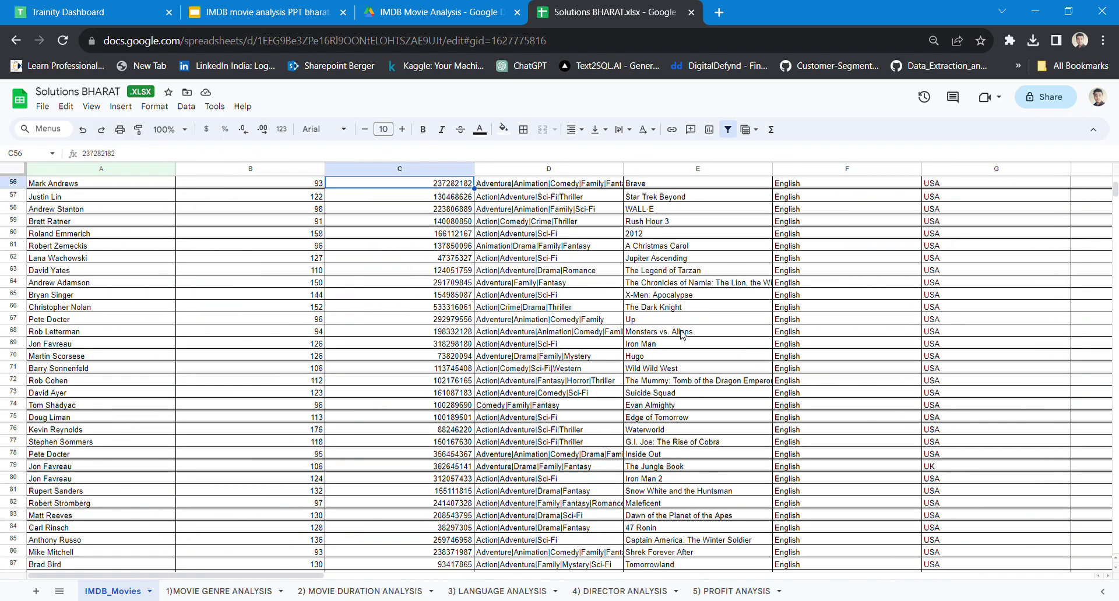
key("Up")
key("Up")
key("Up")
key("Up")
key("Up")
key("Up")
key("Up")
key("Up")
key("Up")
key("Up")
key("Up")
key("Up")
key("Up")
key("Up")
key("Up")
key("Up")
key("Up")
key("Up")
key("Up")
key("Up")
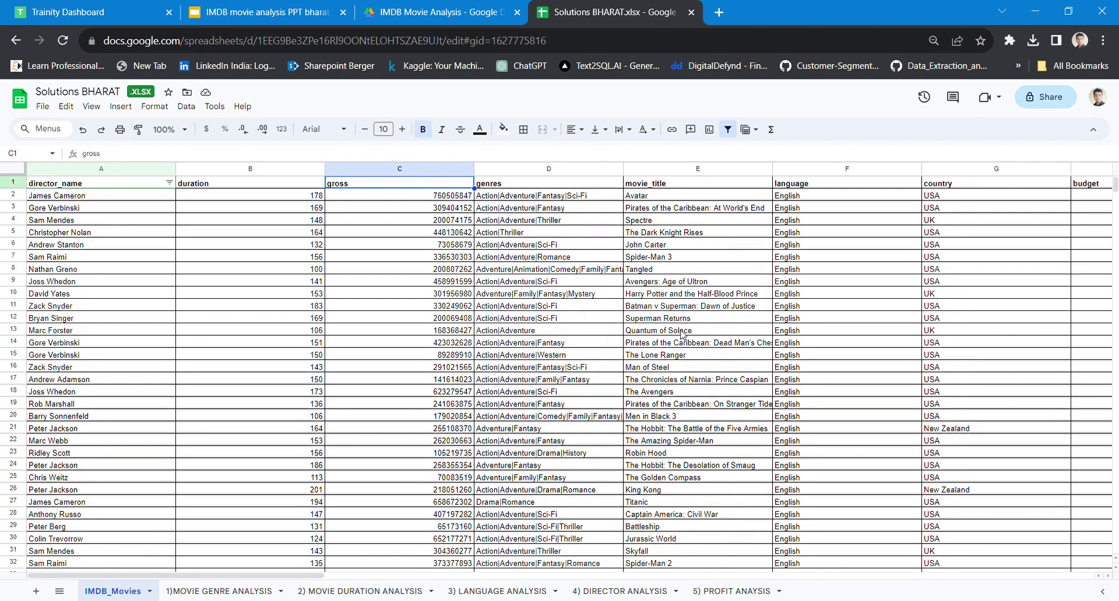
key("Down")
key("Up")
key("Up")
key("Down")
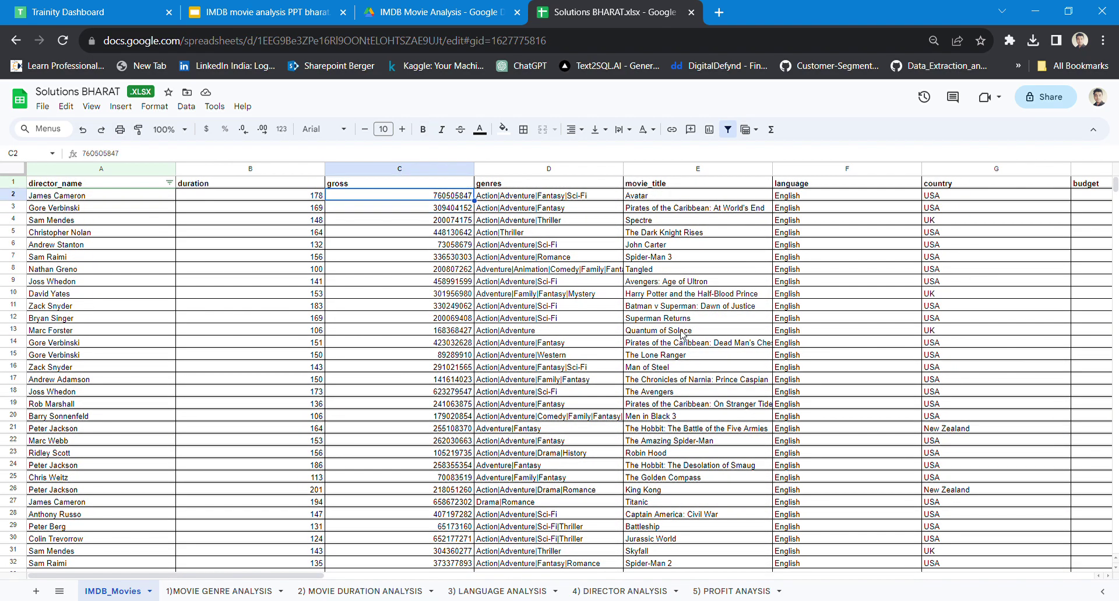
key("Down")
key("Down")
key("Down")
key("Down")
key("Down")
key("Down")
key("Down")
key("Down")
key("Down")
key("Down")
key("Down")
key("Right")
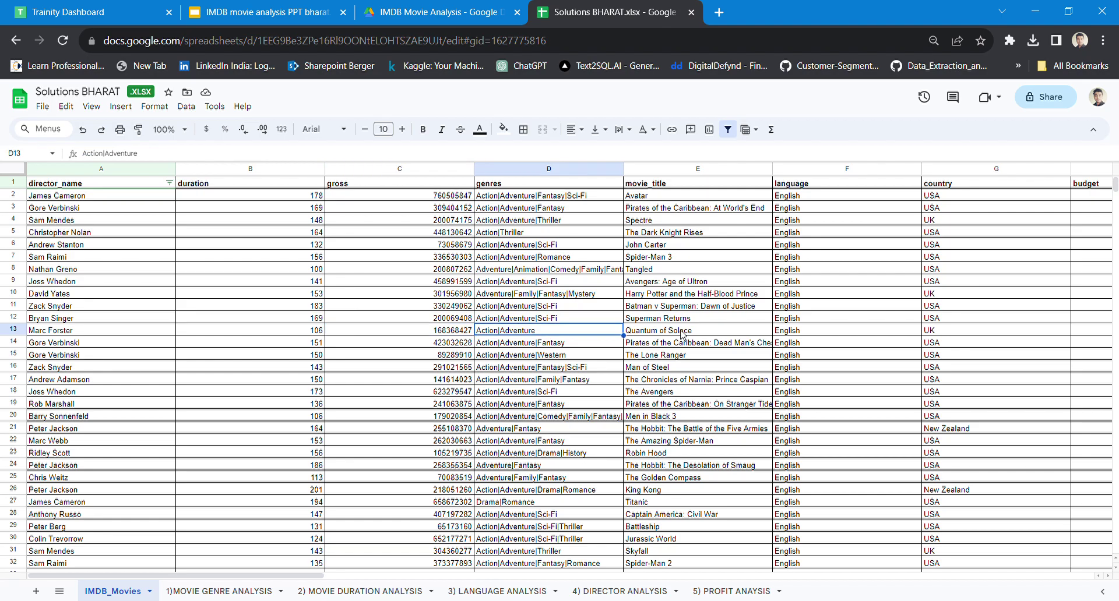
key("ctrl+Right")
key("ctrl+Right")
key("Left")
key("Left")
key("Up")
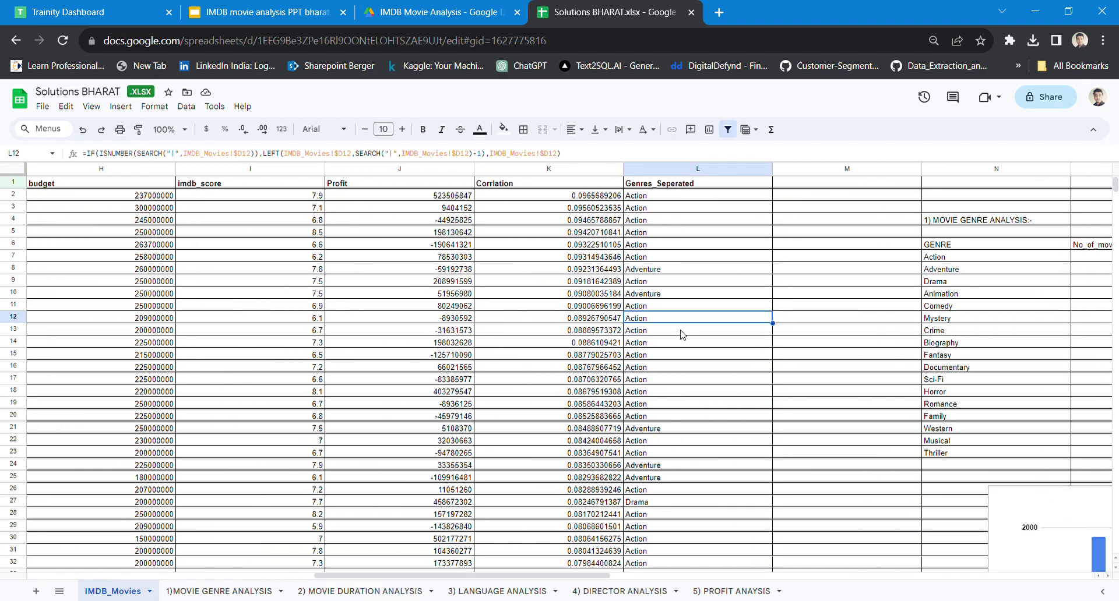
key("Right")
key("Left")
key("Left")
key("Left")
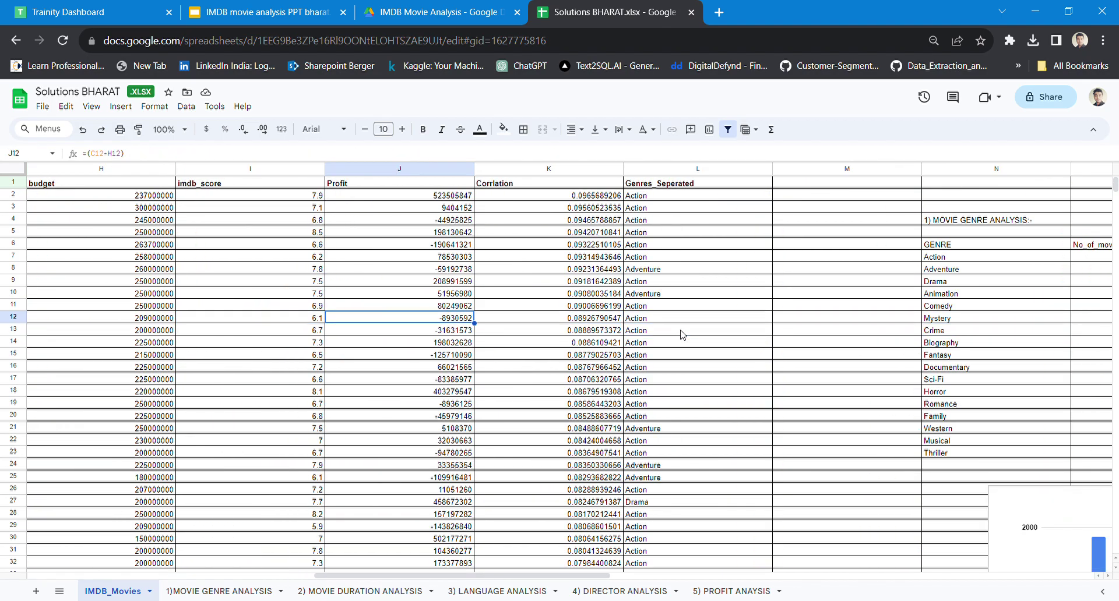
key("Up")
key("Up")
key("Up")
key("Up")
key("Up")
key("Up")
key("Up")
key("Up")
key("Up")
key("Up")
key("Up")
key("Down")
key("Left")
key("Left")
key("Left")
key("Left")
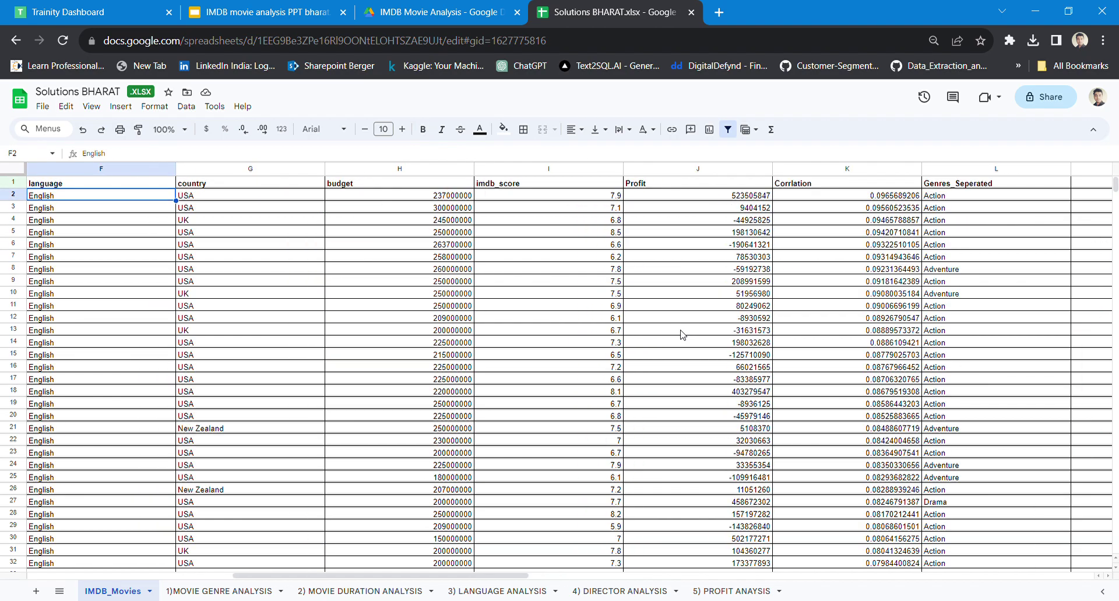
key("Right")
key("Right")
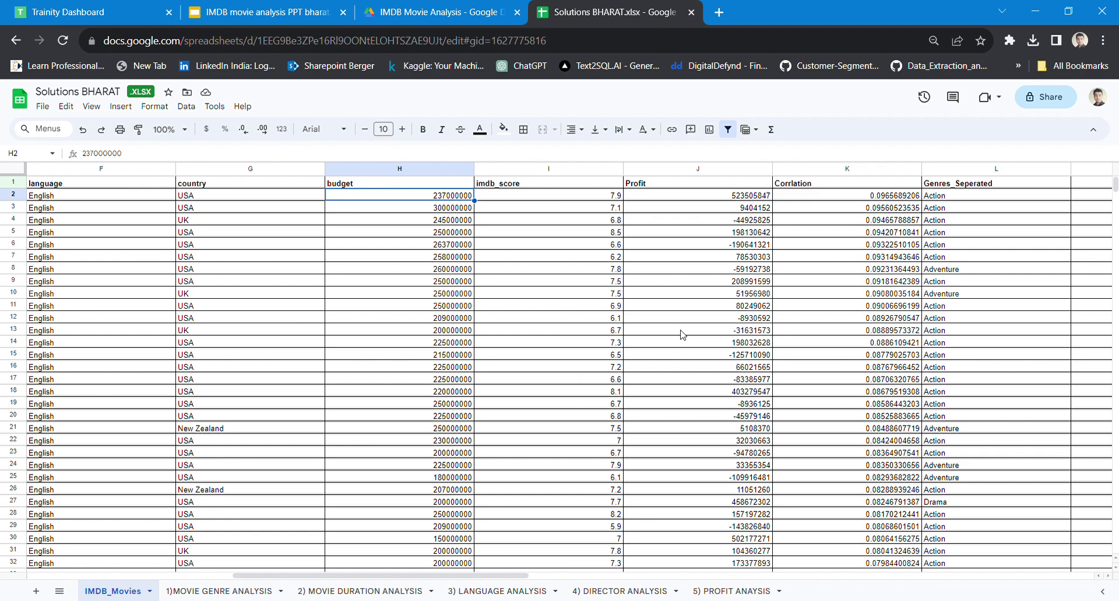
key("Right")
key("Right")
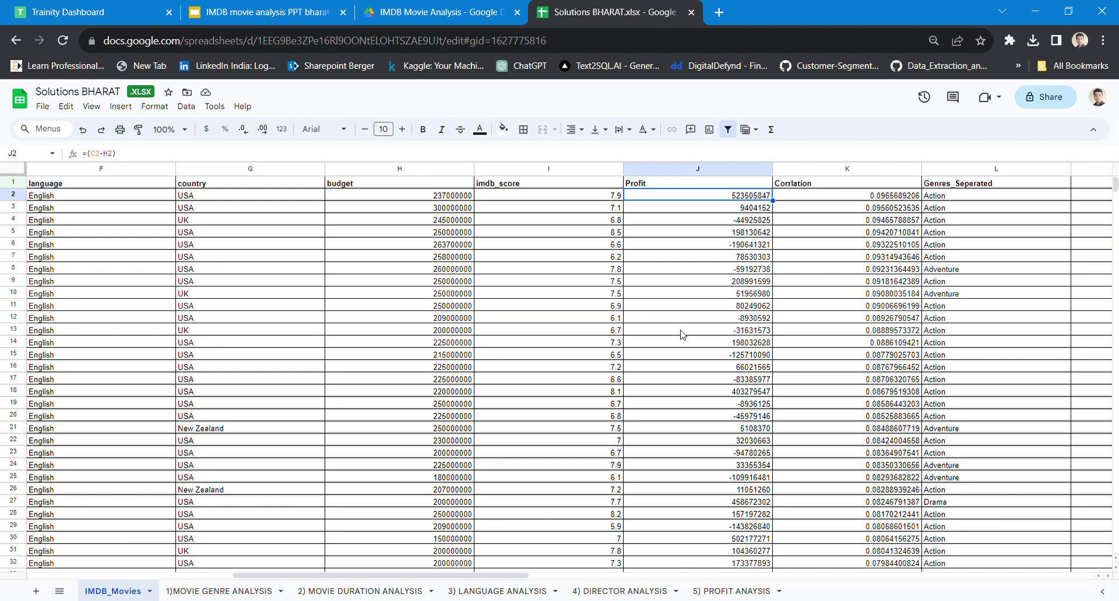
key("Right")
key("Right")
key("Right")
key("Right")
key("Right")
key("Right")
key("Right")
key("Right")
key("Right")
key("Right")
key("Right")
key("Right")
key("Right")
key("Right")
key("Right")
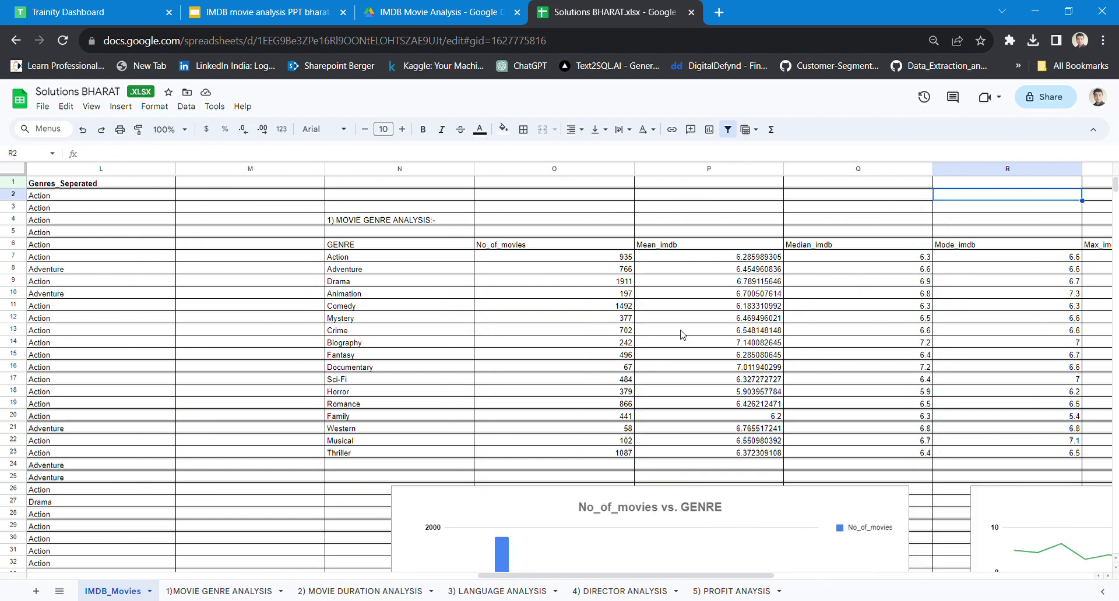
key("Left")
key("Left")
key("Left")
key("Down")
key("Down")
key("Down")
key("Down")
key("Down")
key("Down")
key("Down")
key("Down")
key("Down")
key("Down")
key("Down")
key("Down")
key("Down")
key("Down")
key("Down")
key("Down")
key("Down")
key("Down")
key("Down")
key("Down")
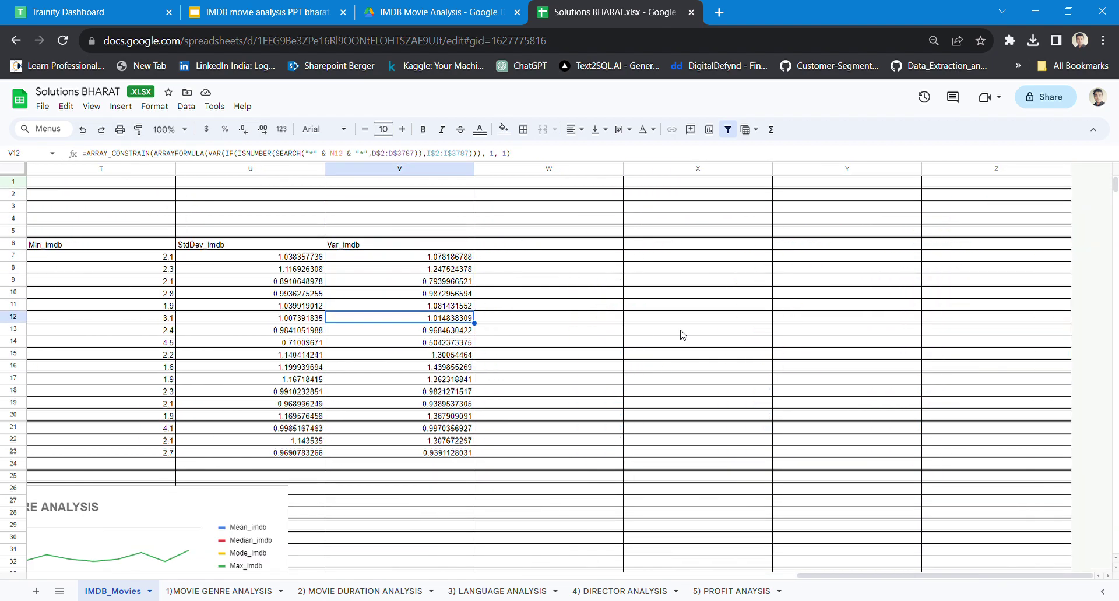
key("Left")
key("Left")
key("Left")
key("Left")
key("Down")
key("Down")
key("Down")
key("Down")
key("Down")
key("Down")
key("Down")
key("Down")
key("Down")
key("Down")
key("Down")
key("Down")
key("Down")
key("Down")
key("Down")
key("Down")
key("Down")
key("Down")
key("Down")
key("Down")
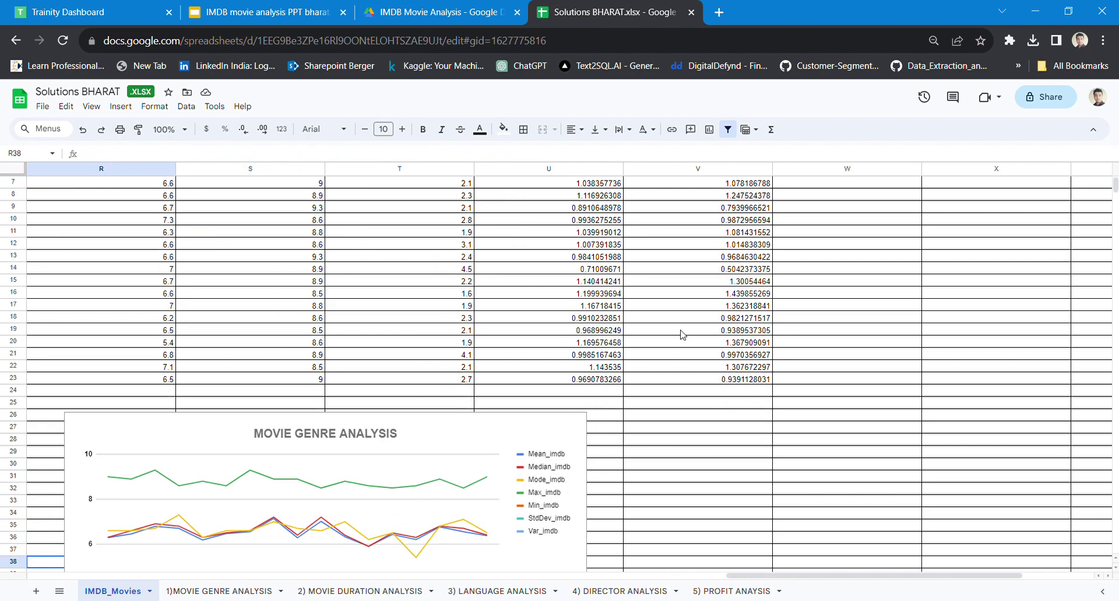
- Select the ten top-profit movie titles from Avatar down, then Avatar's profit figure
key("Down")
key("Right")
key("Up")
key("Up")
key("Up")
key("Up")
key("Up")
key("Up")
key("Up")
key("Up")
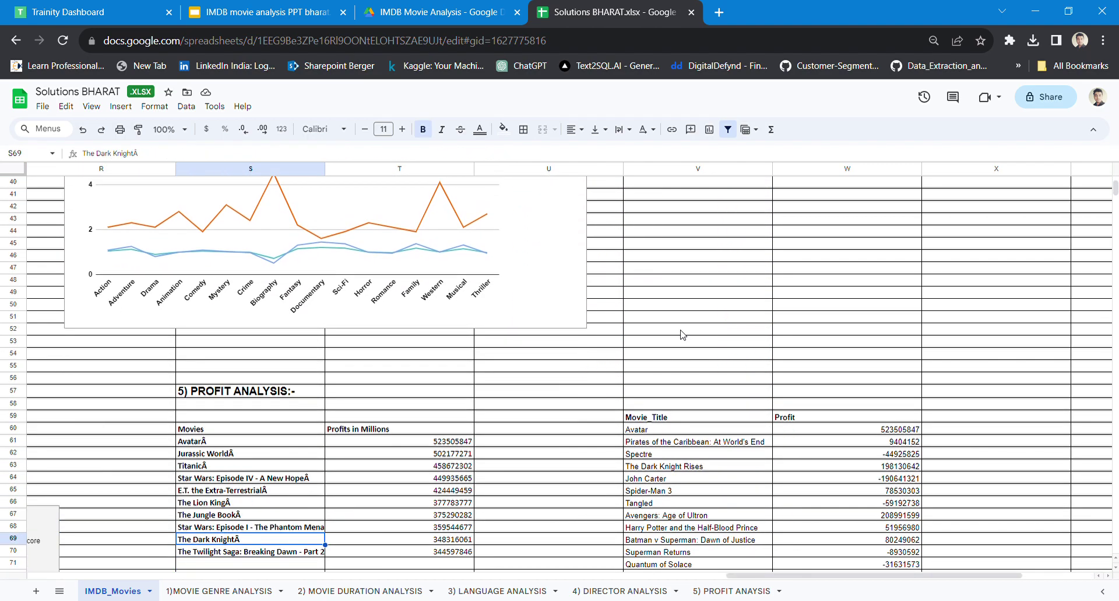
key("Up")
key("Up")
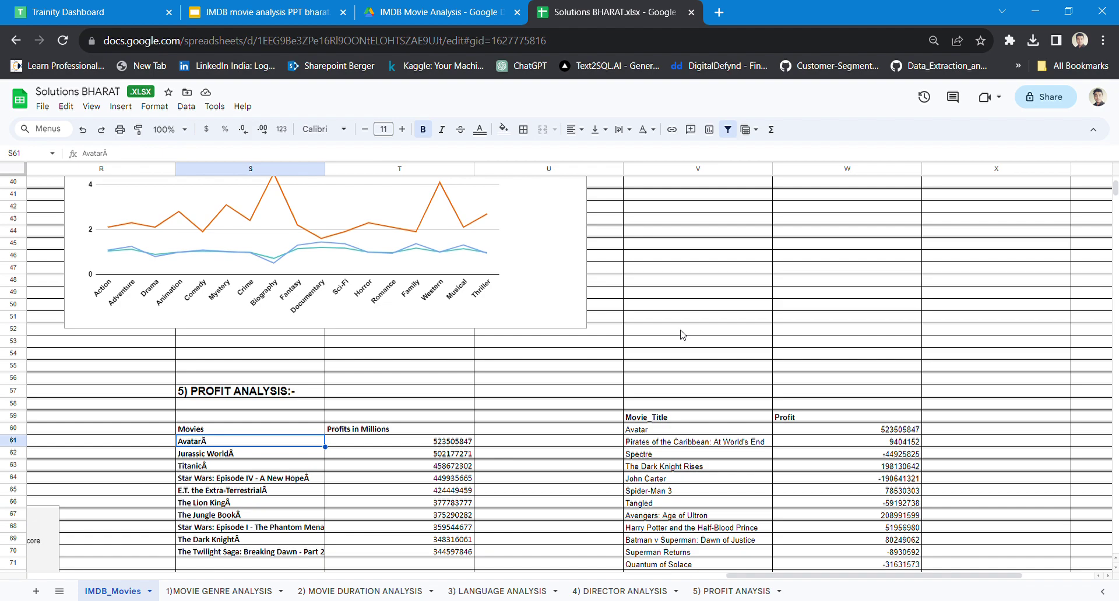
key("shift+Down")
key("shift+Down")
key("shift+Down")
key("shift+Down")
key("shift+Down")
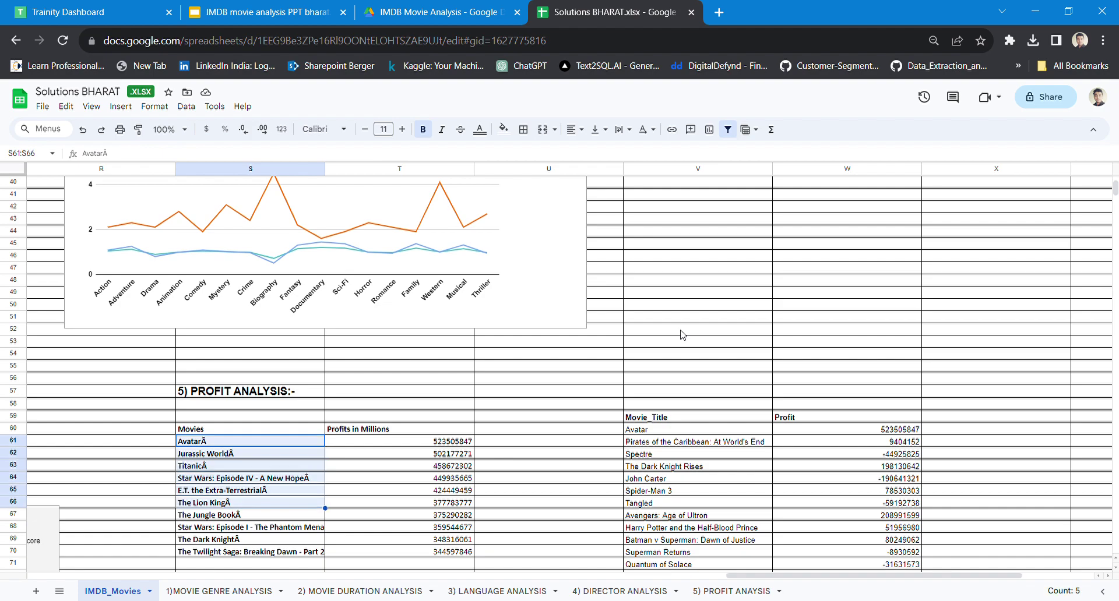
key("shift+Down")
key("shift+Down")
key("shift+Down")
key("shift+Down")
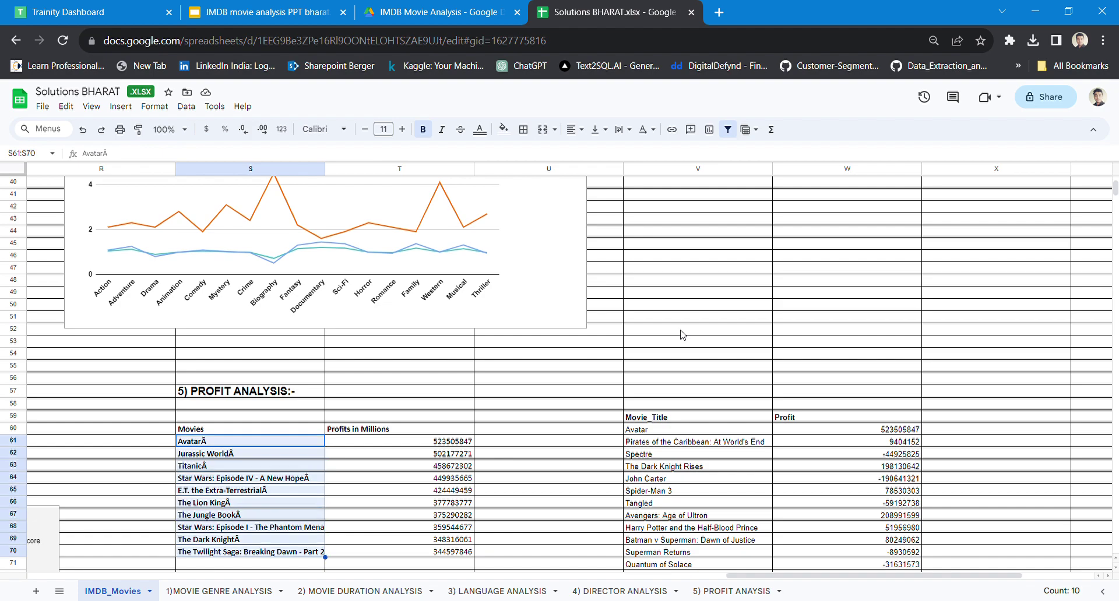
key("Right")
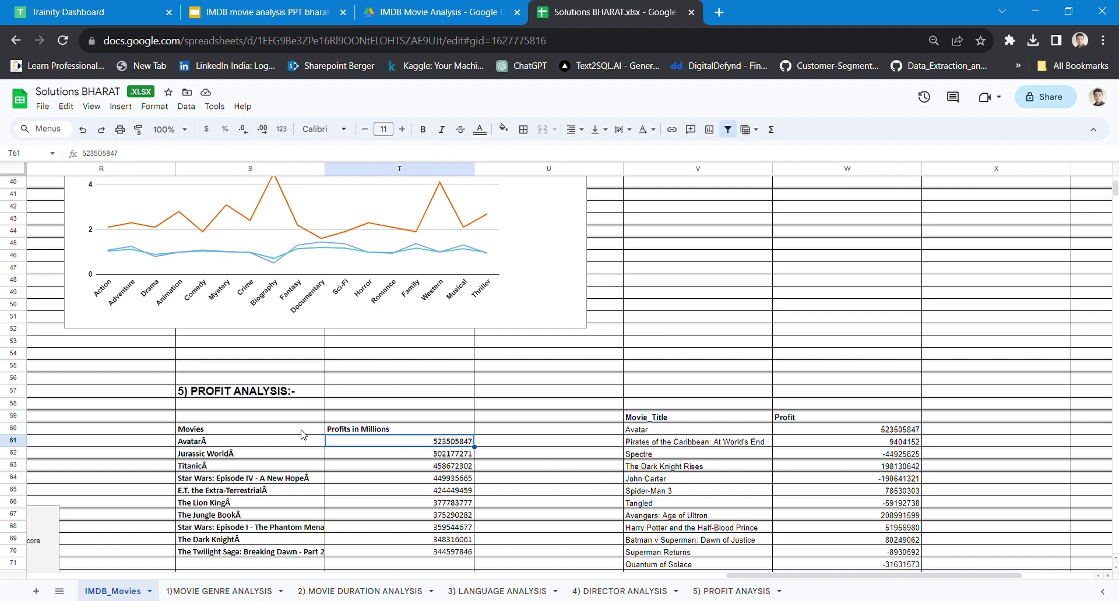
- Select the top-ten profit table and check the Profit column's formula for Avatar
left_click_drag(269, 391, 414, 554)
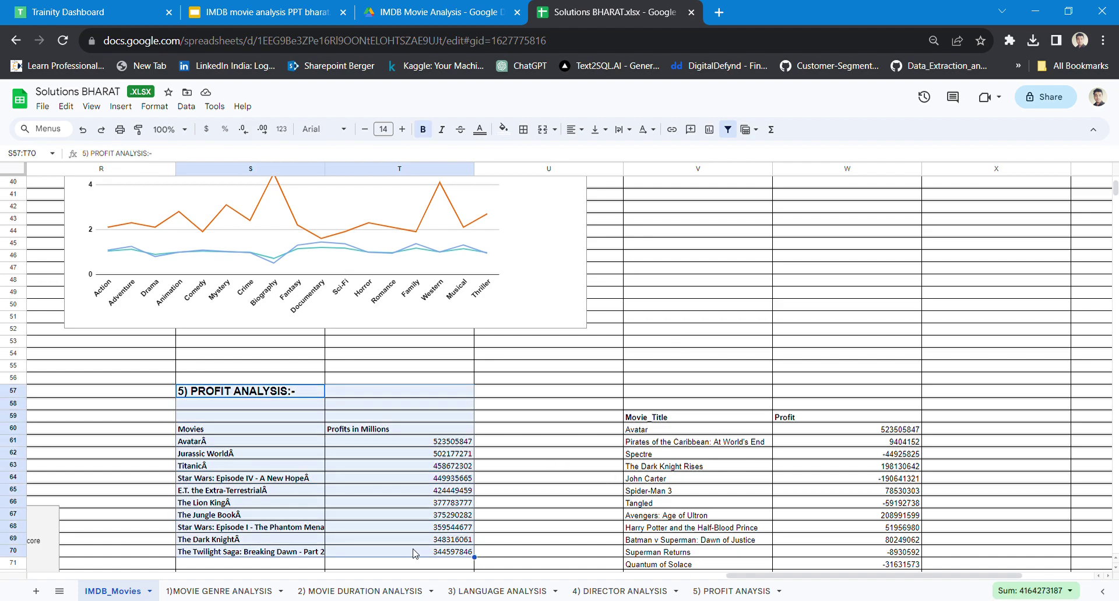
left_click(829, 434)
left_click(832, 421)
left_click(843, 435)
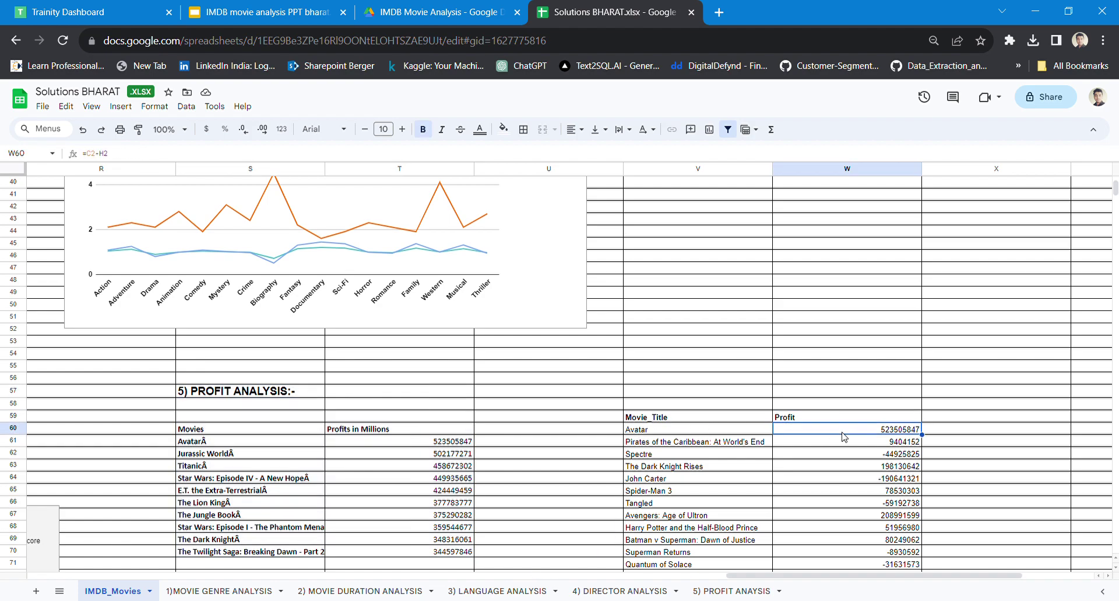
left_click(839, 418)
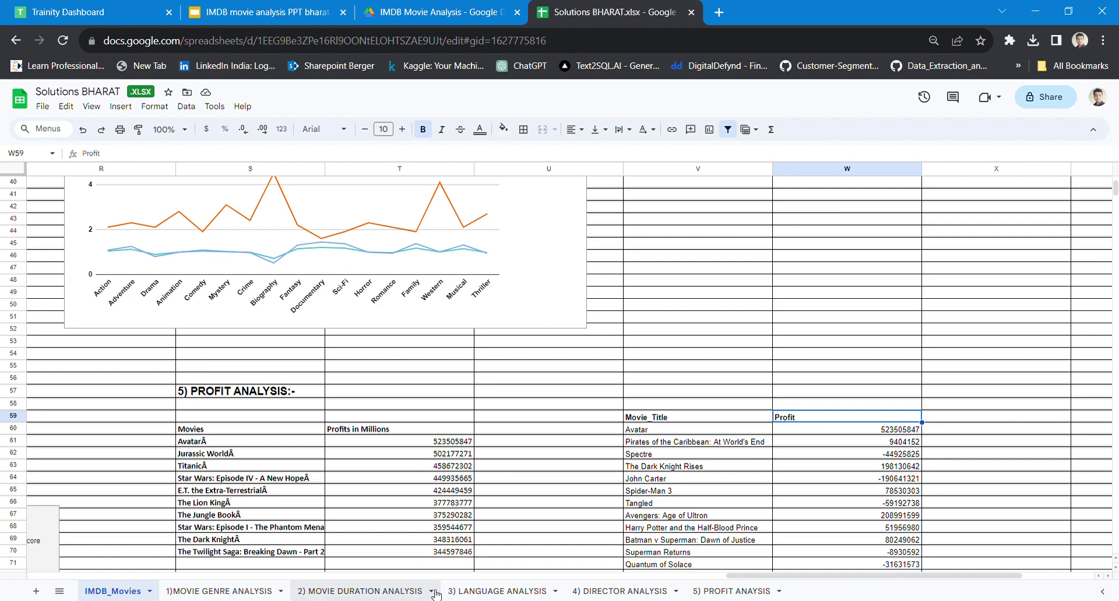
left_click(692, 598)
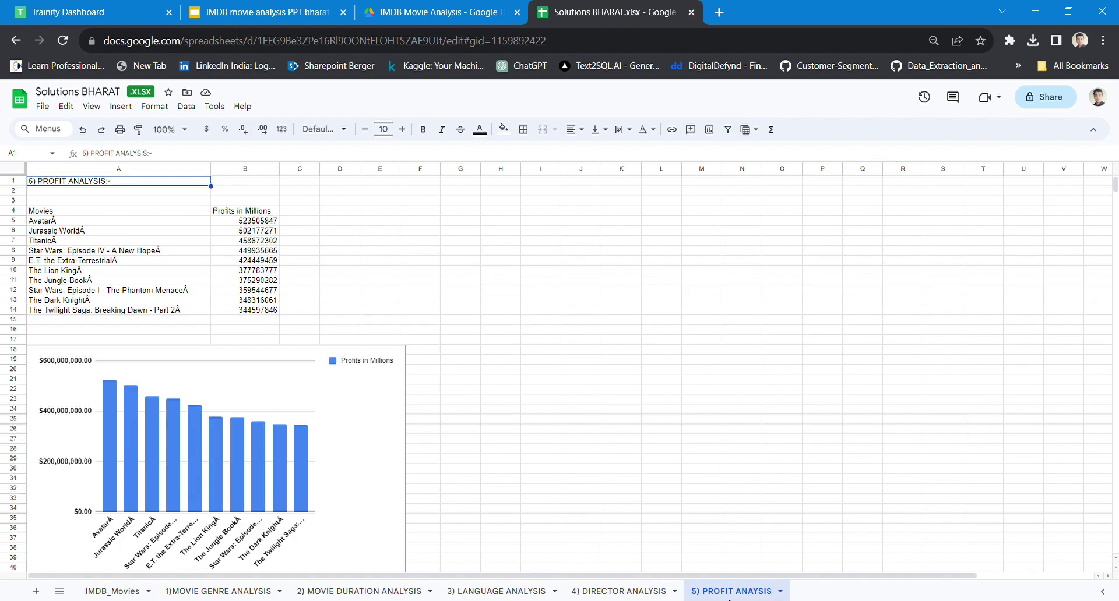
left_click(85, 213)
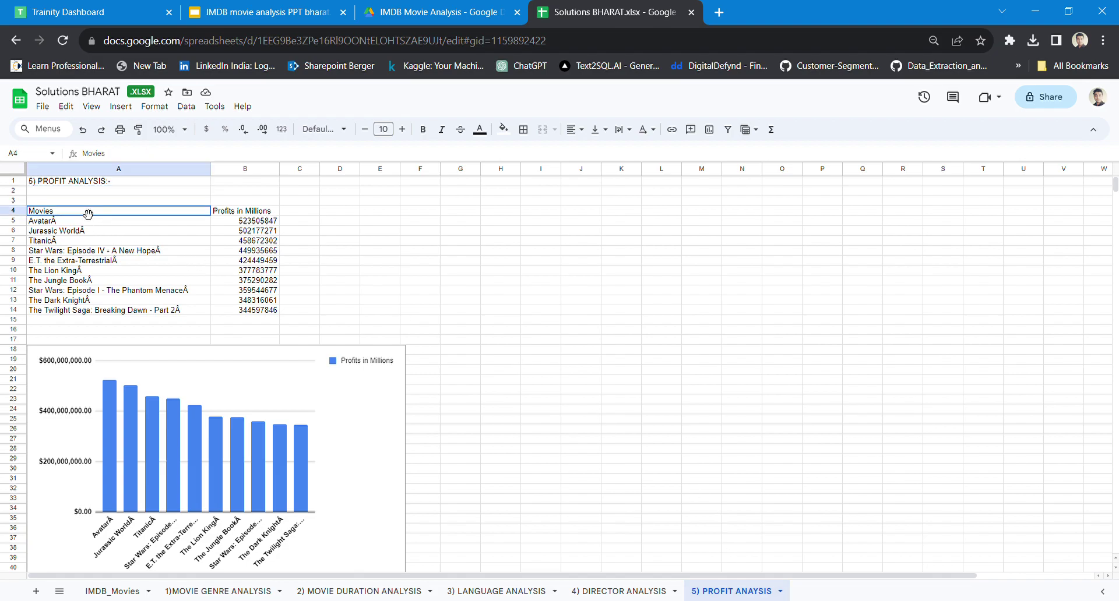
left_click(76, 199)
left_click(77, 184)
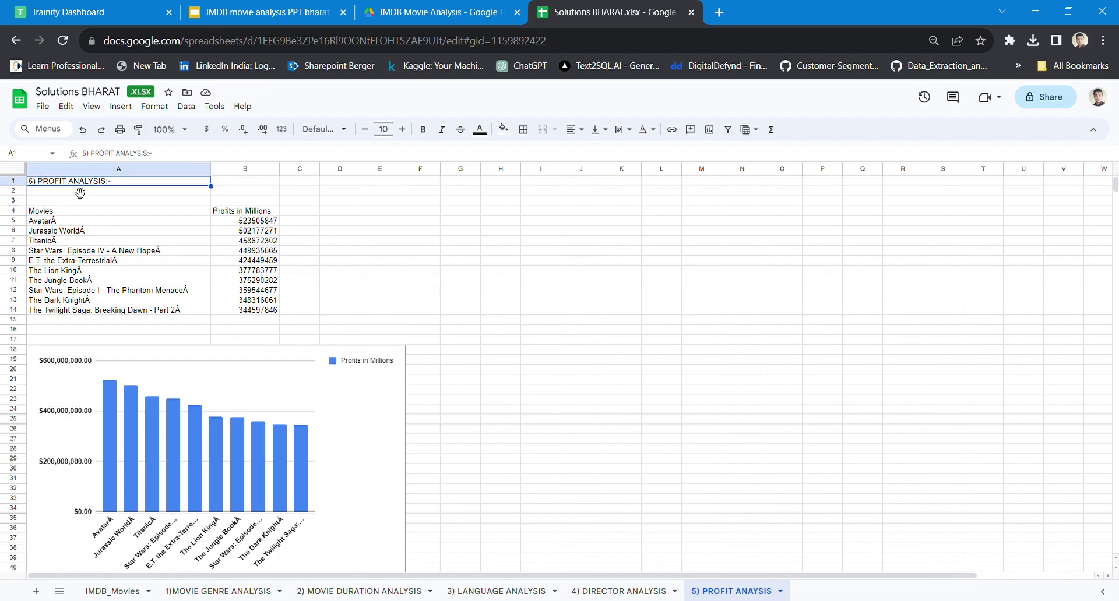
left_click(76, 191)
left_click(103, 213)
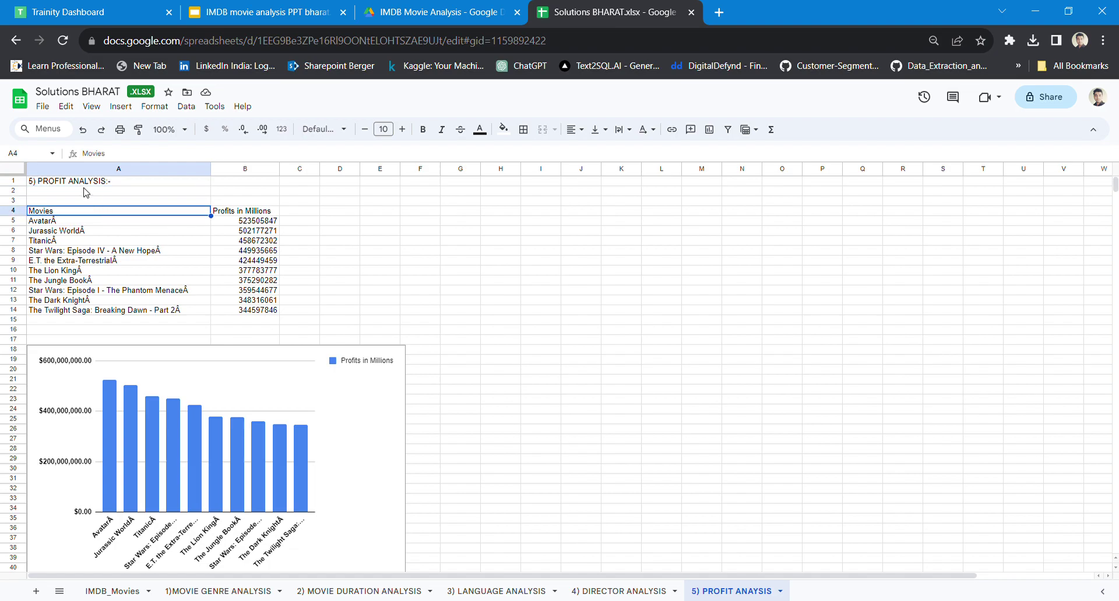
left_click_drag(86, 184, 242, 312)
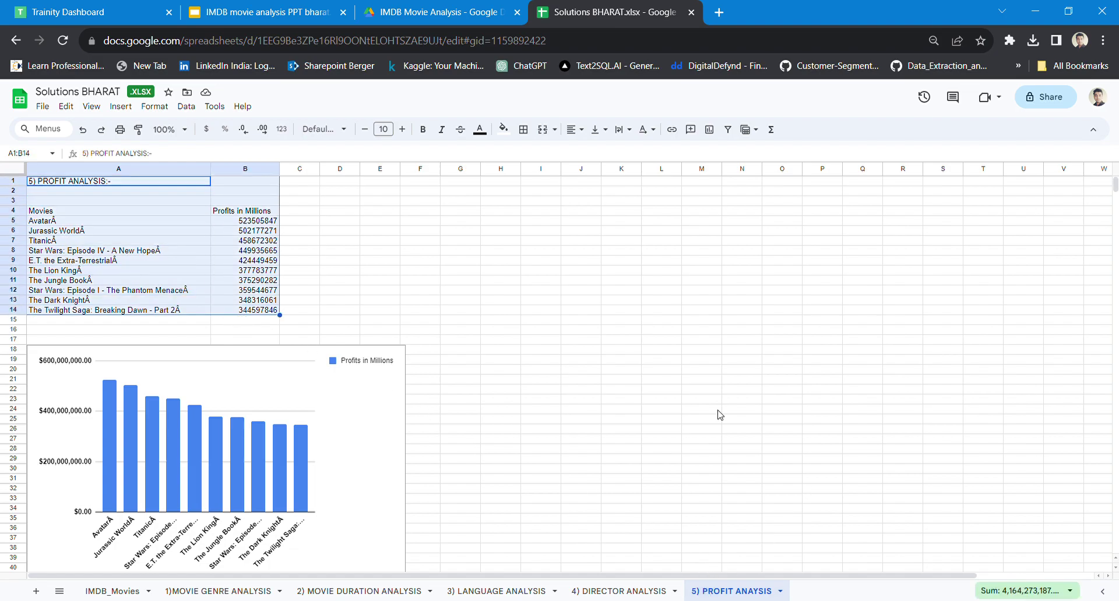
left_click(494, 214)
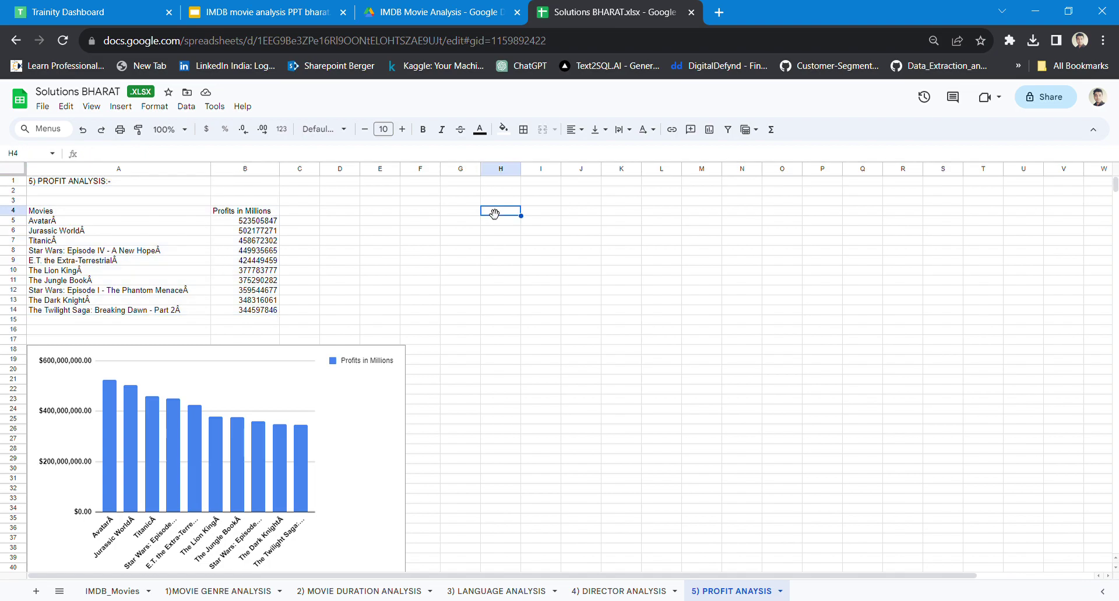